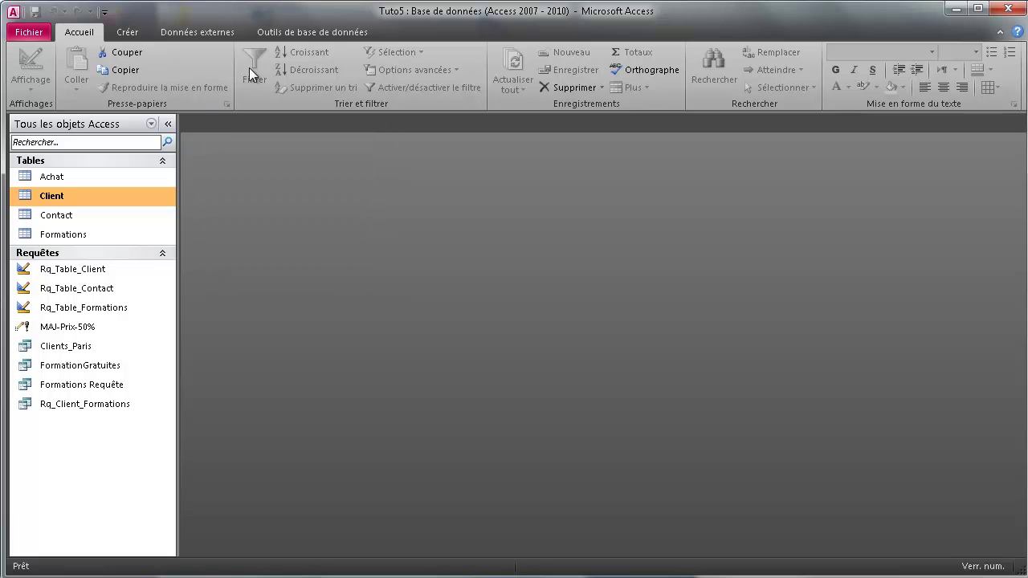
- Start the form wizard on the Client table and include all its fields except NumContact
click(128, 32)
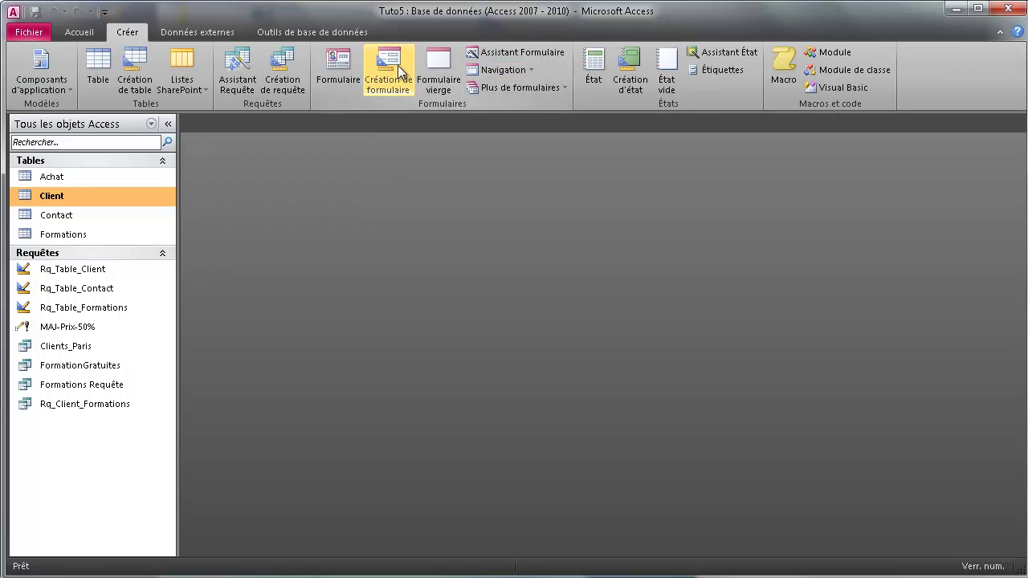
click(500, 54)
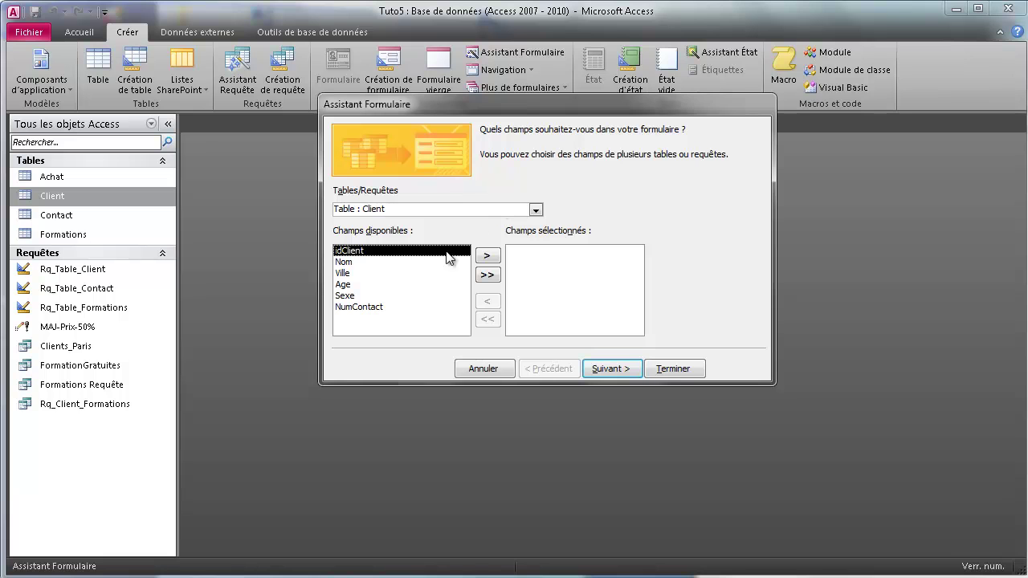
click(488, 275)
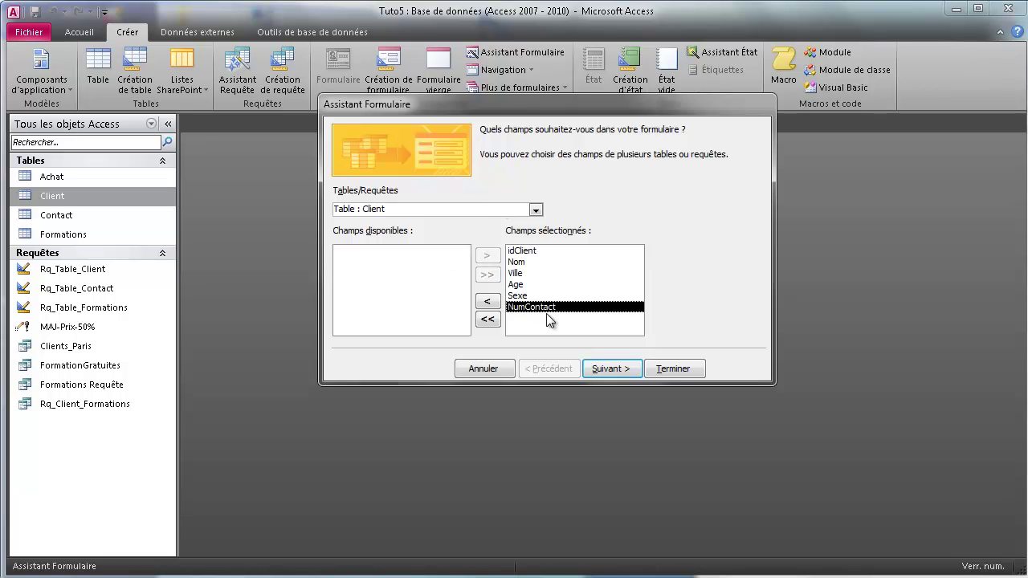
click(490, 302)
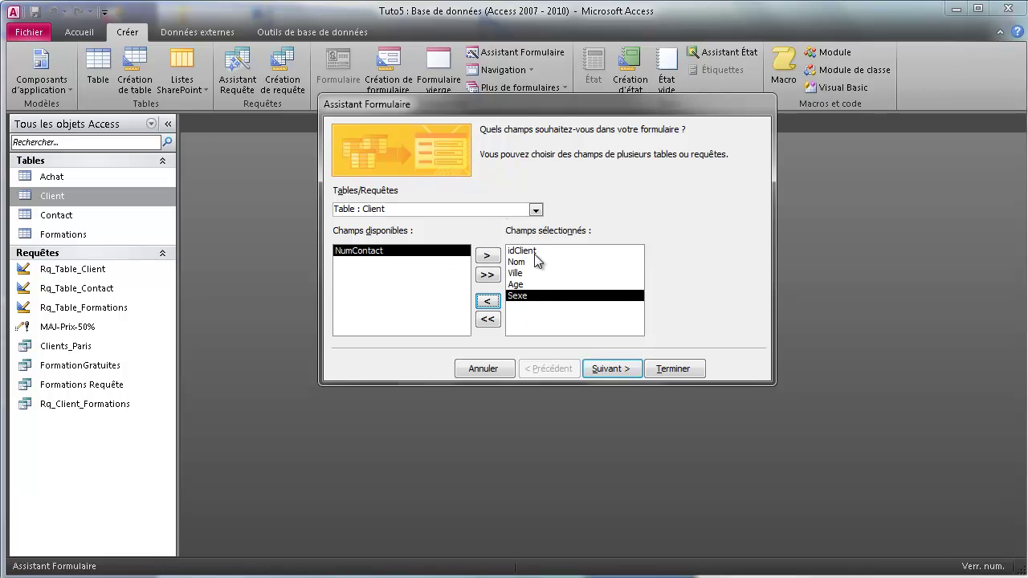
- Finish the form wizard with the Colonne simple layout and the title Client, opening the form to display its data
click(607, 368)
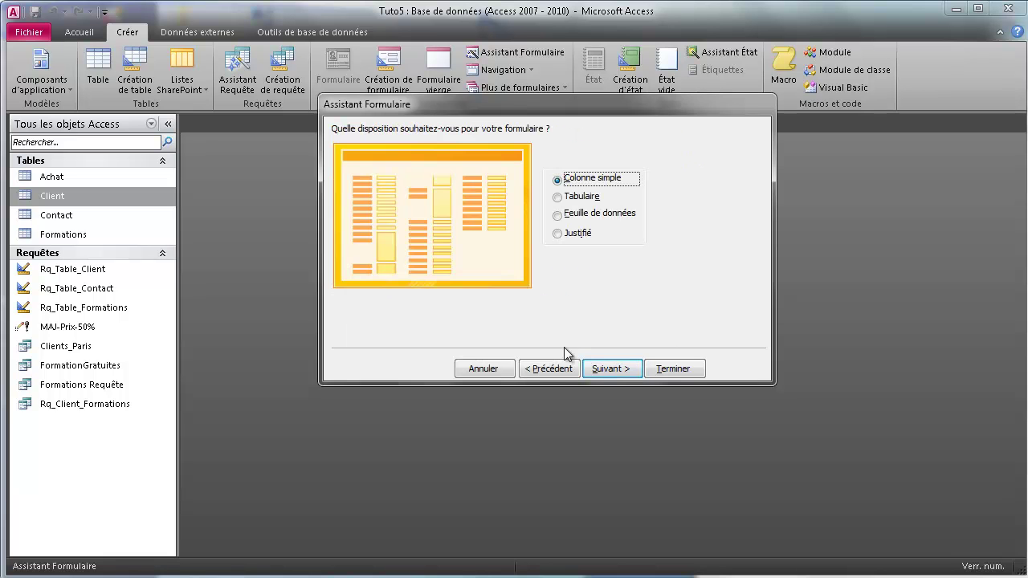
click(613, 371)
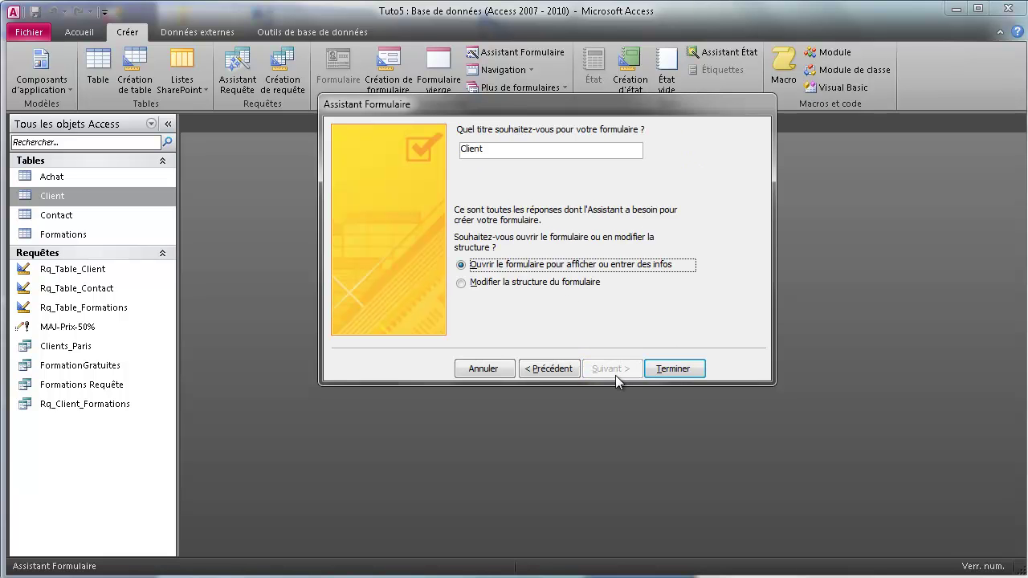
click(673, 369)
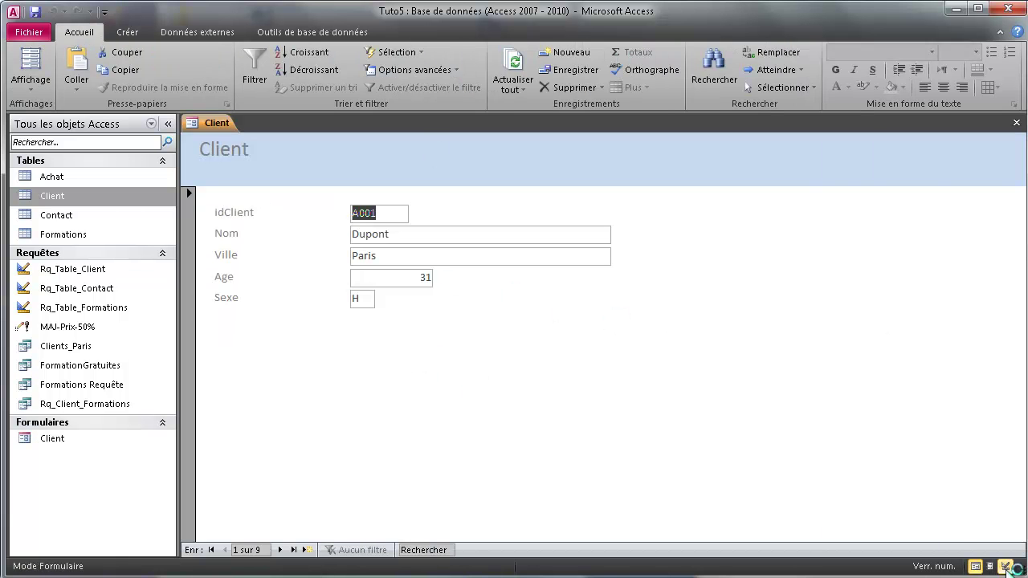
- In design view, enlarge the Client form's footer to about 4 cm high and its Détail section to about 9 cm
click(1006, 567)
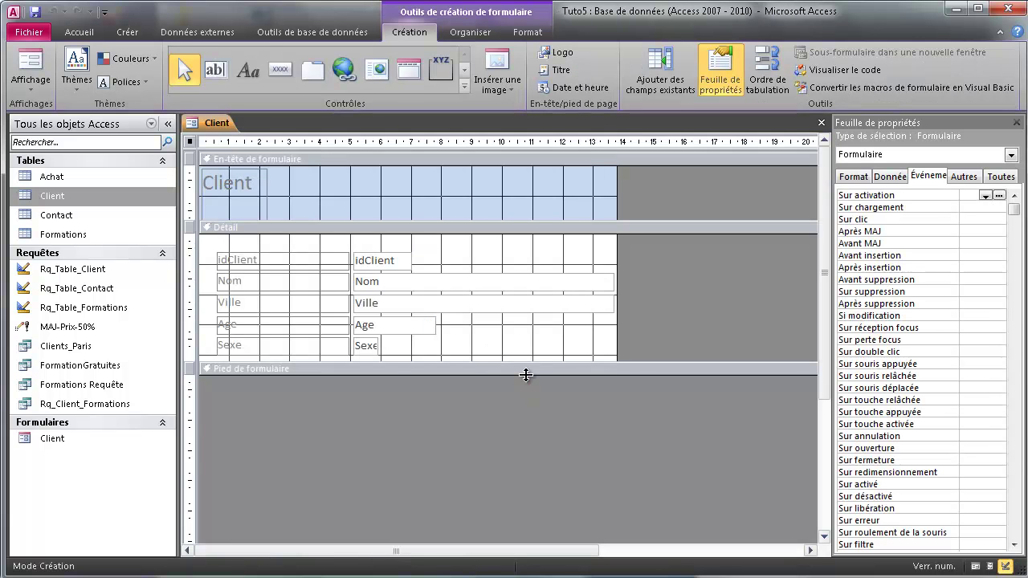
drag(526, 374, 540, 485)
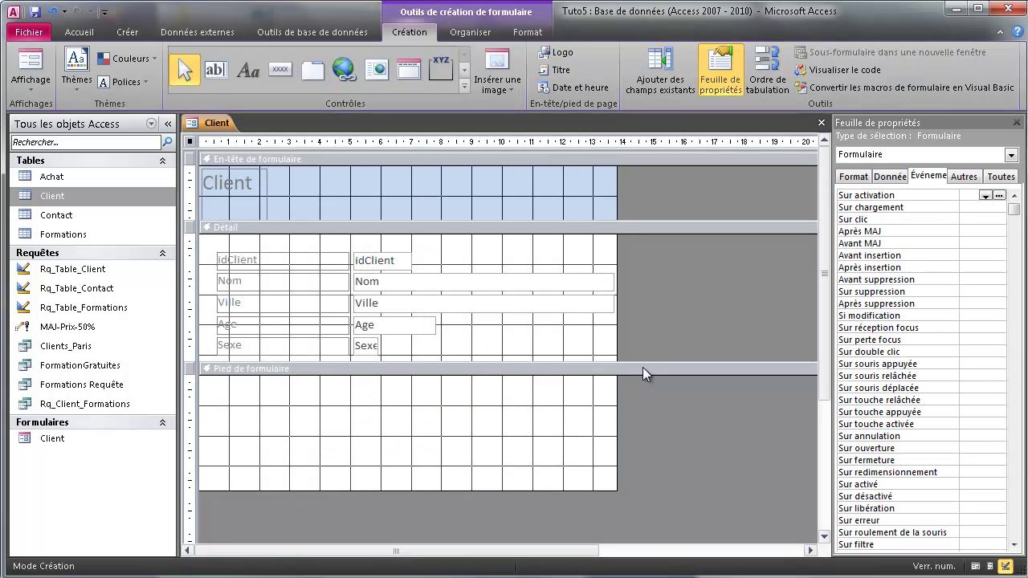
drag(642, 370, 640, 492)
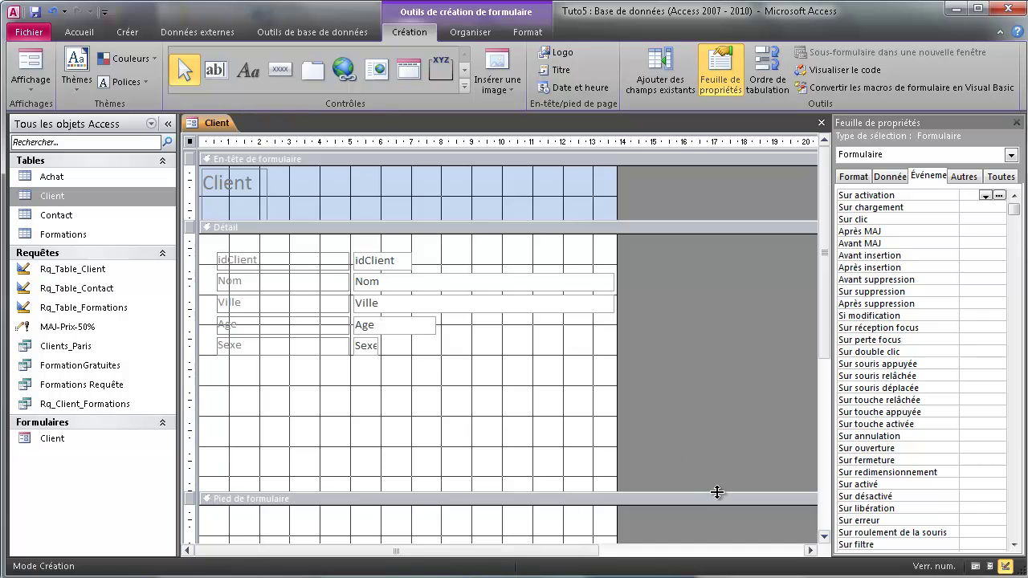
drag(718, 492, 718, 514)
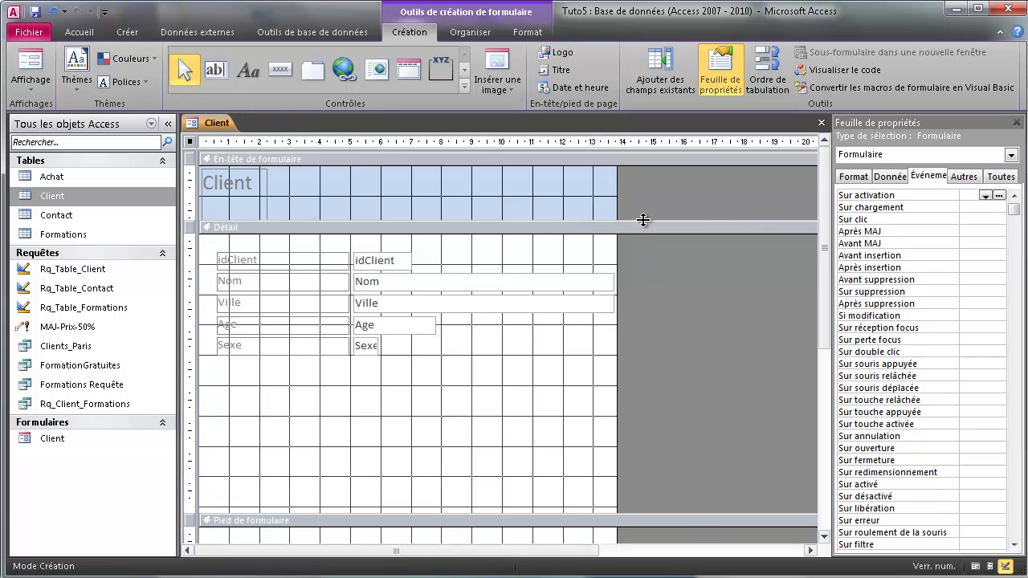
- Review the Client form in its form, layout and design views, ending in form view with the Nom field active
click(975, 567)
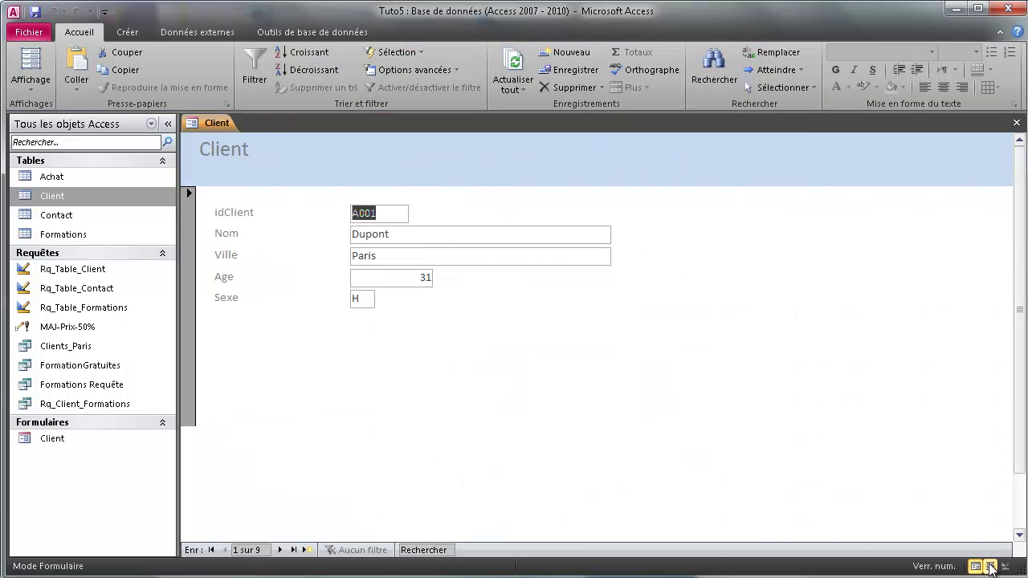
click(990, 568)
click(1005, 567)
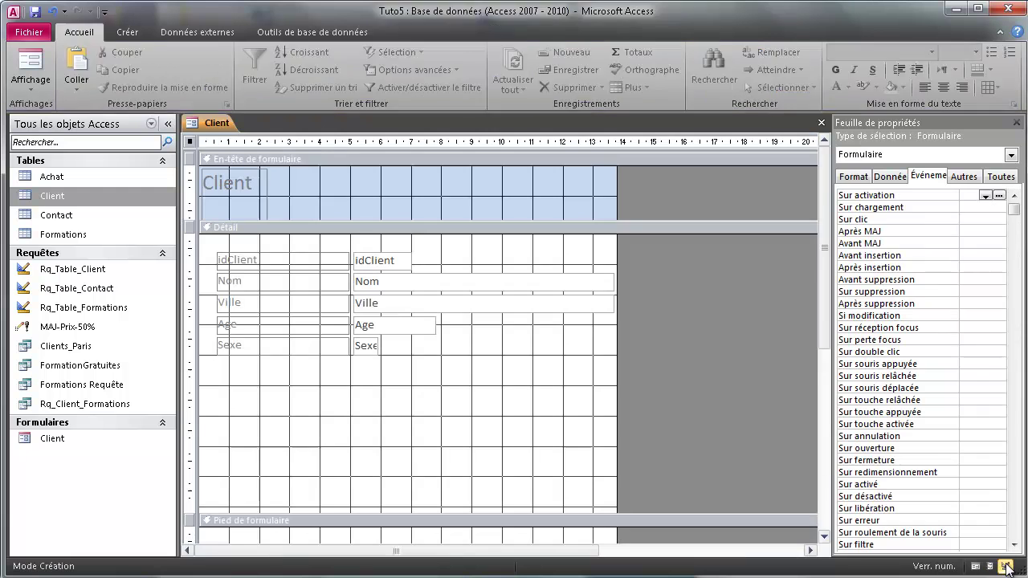
click(975, 568)
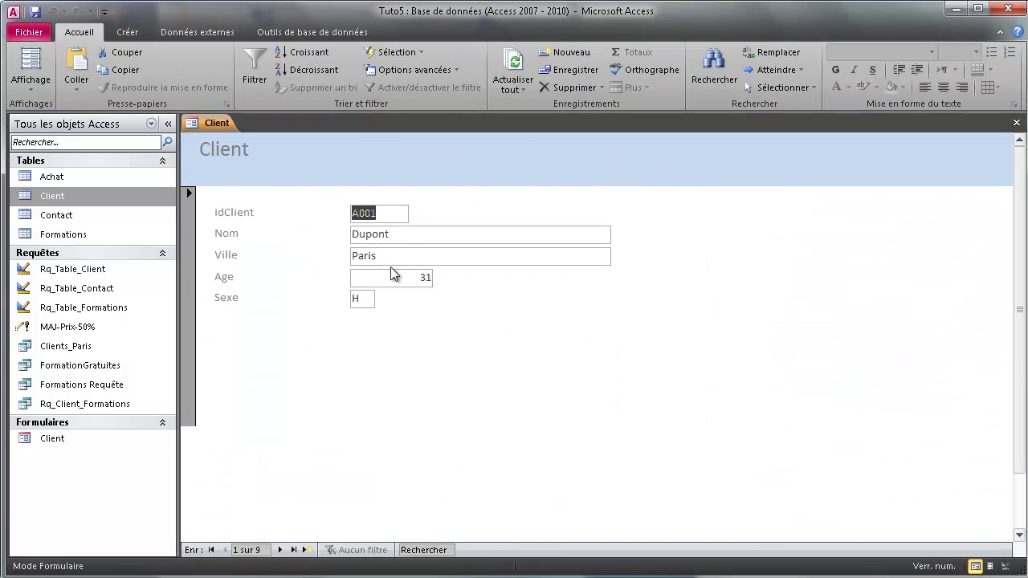
click(416, 241)
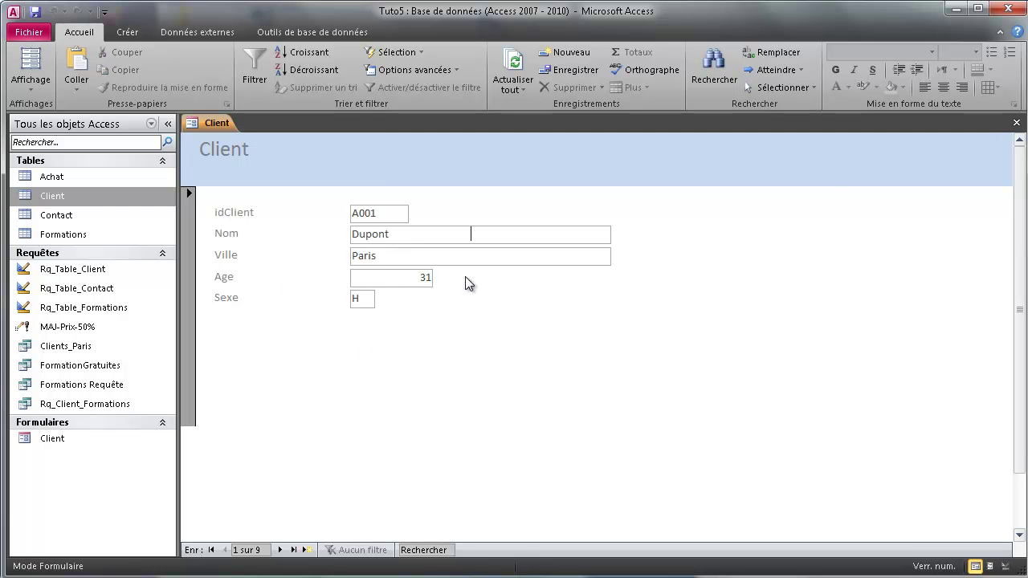
- In design view, try moving the Sexe label and its text box separately within the Détail section, and undo both moves
click(1002, 566)
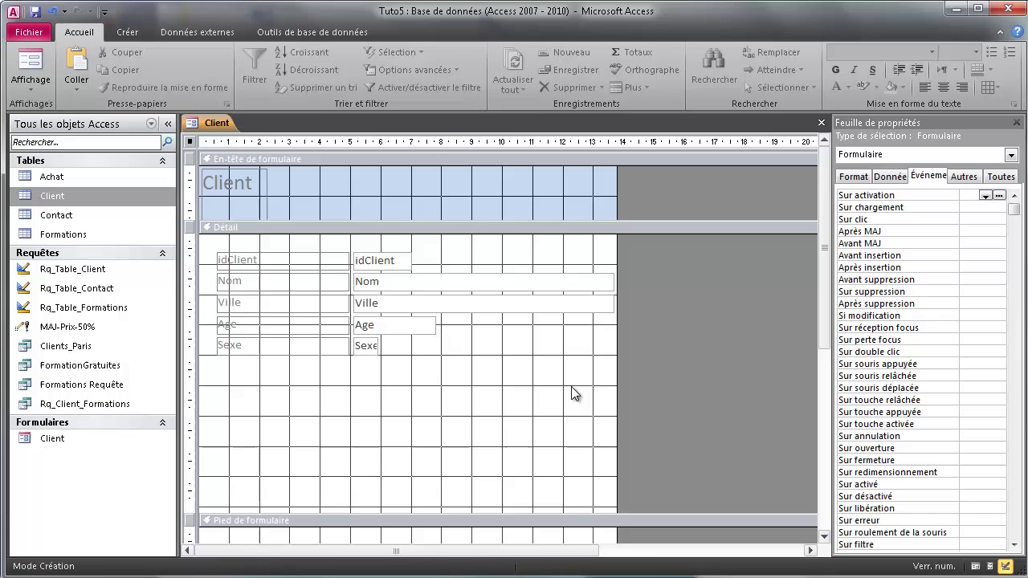
click(291, 259)
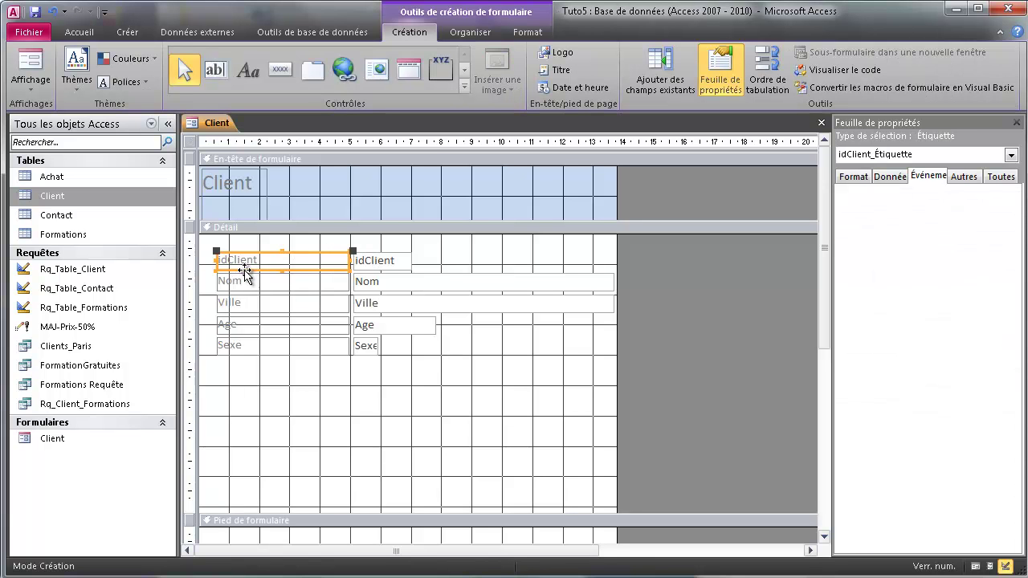
click(225, 347)
drag(214, 337, 456, 352)
click(355, 344)
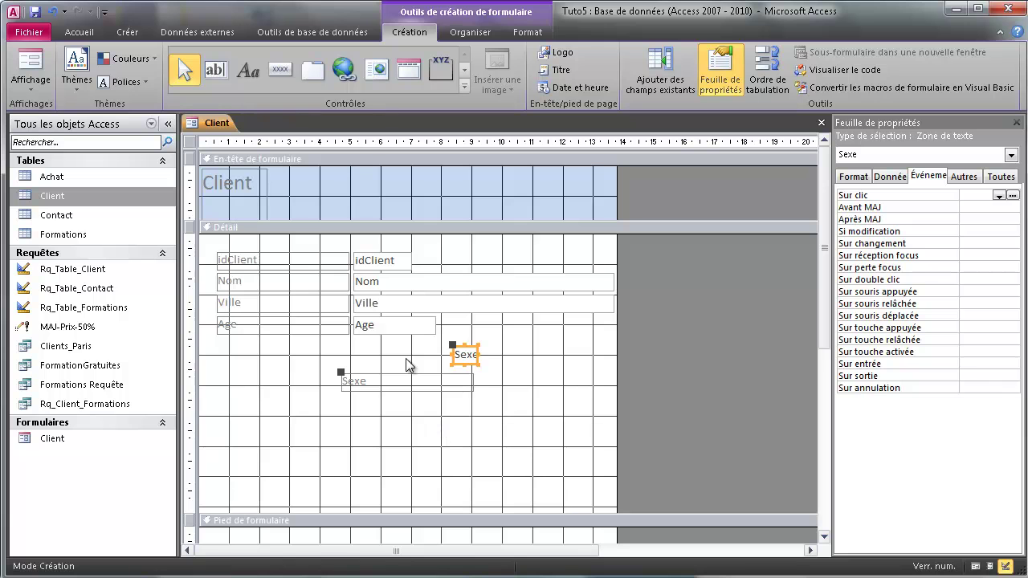
key(ctrl+z)
key(ctrl+z)
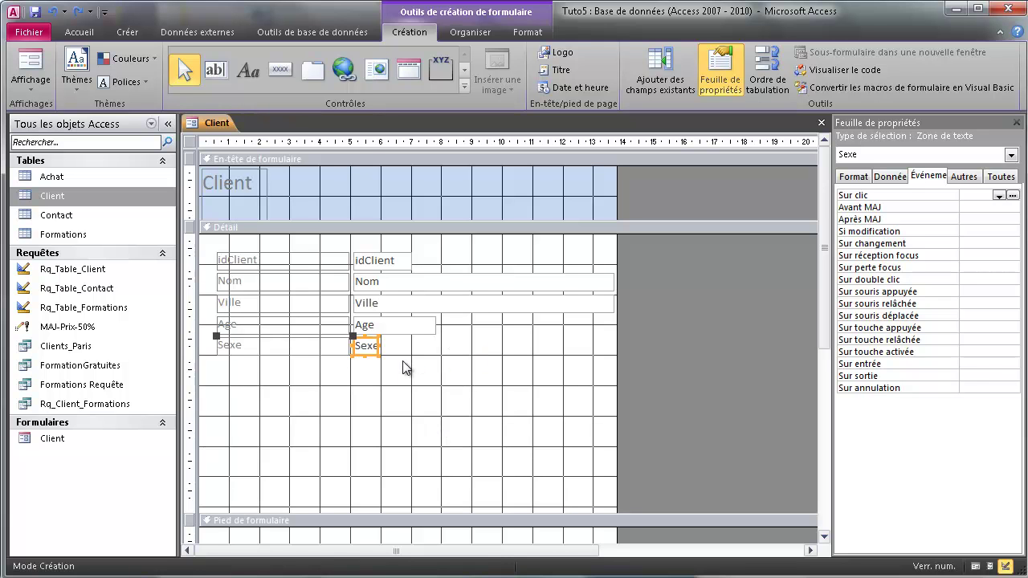
click(292, 378)
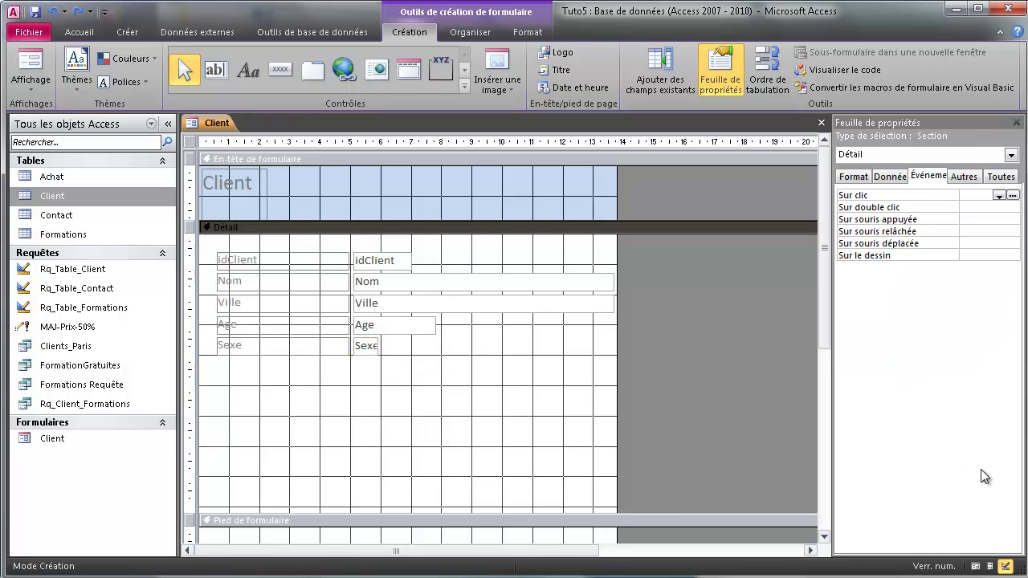
- Browse the client records one by one in form view, from the first to the last
click(975, 566)
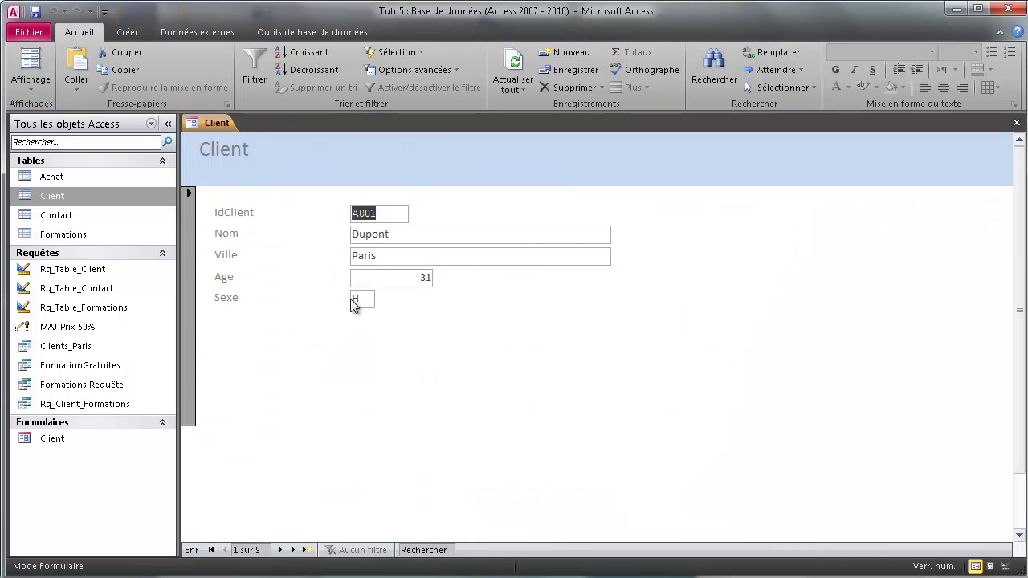
click(281, 550)
click(281, 550)
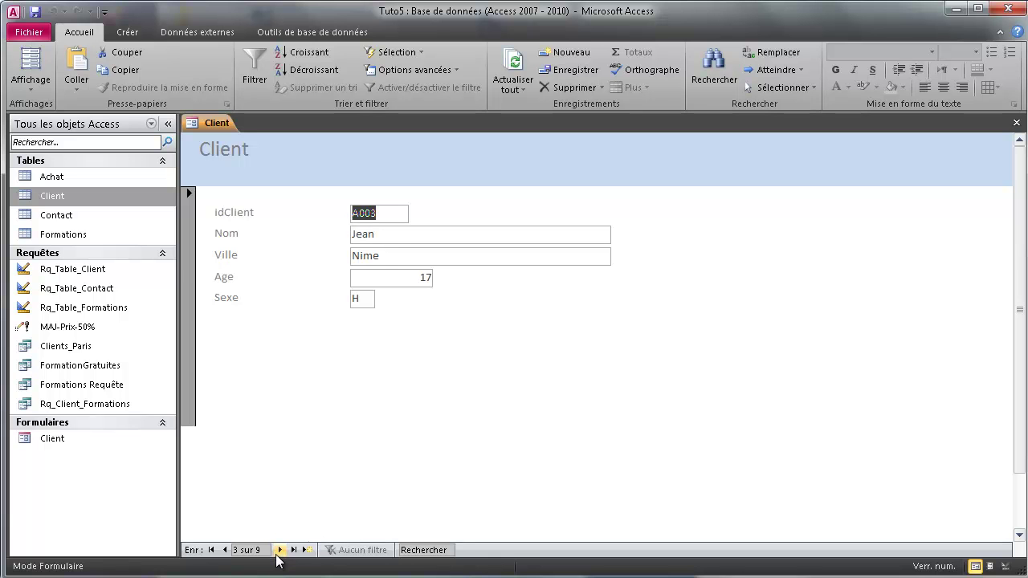
click(280, 550)
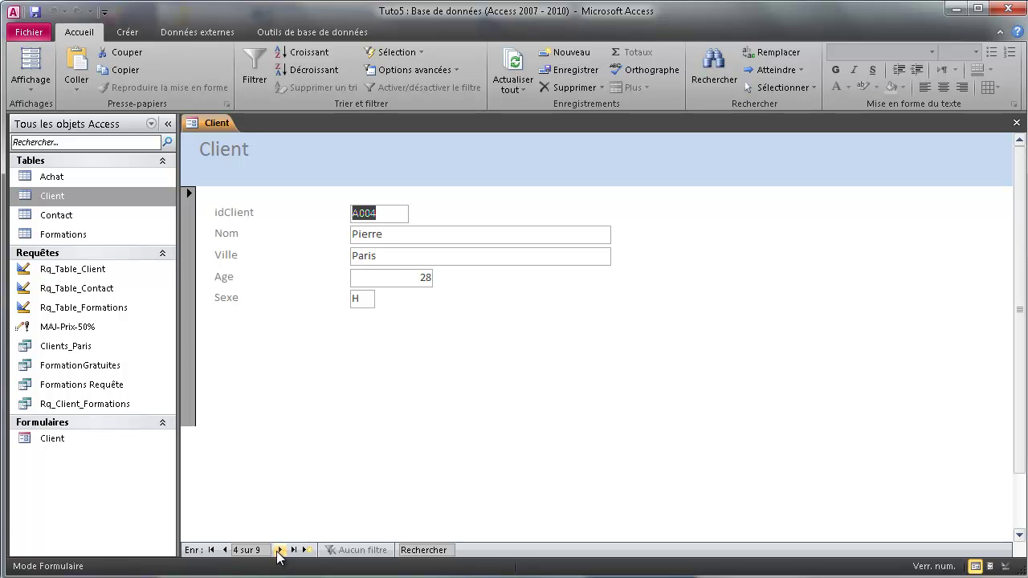
click(279, 550)
click(280, 550)
click(279, 550)
click(279, 551)
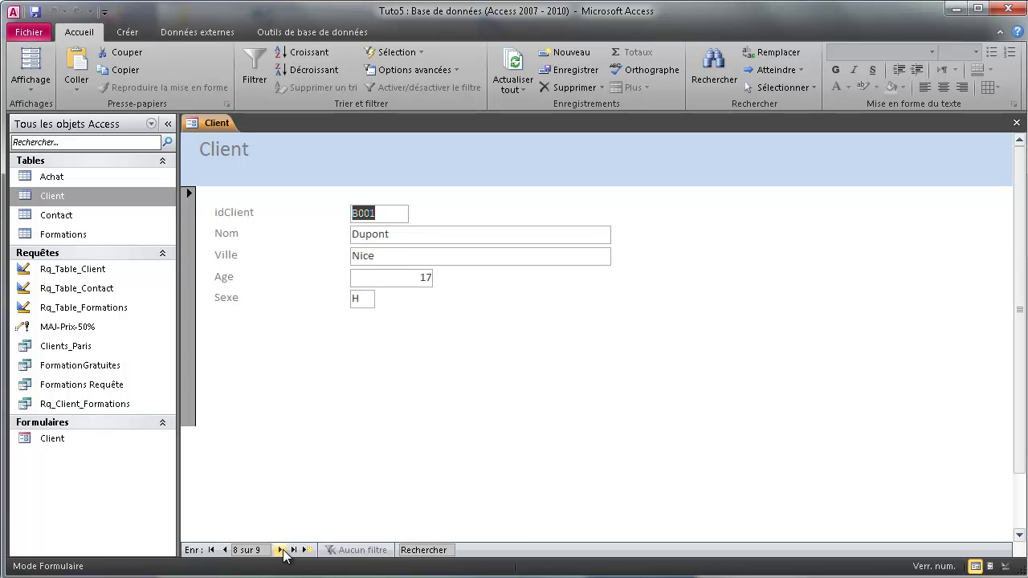
click(280, 550)
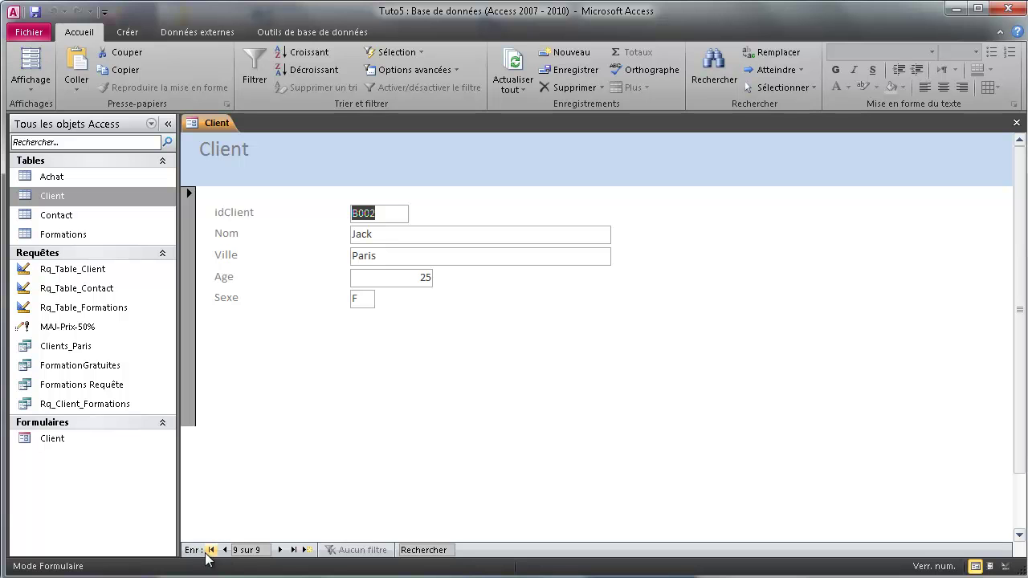
- Return to the first client record and advance to the third one
click(211, 551)
click(279, 550)
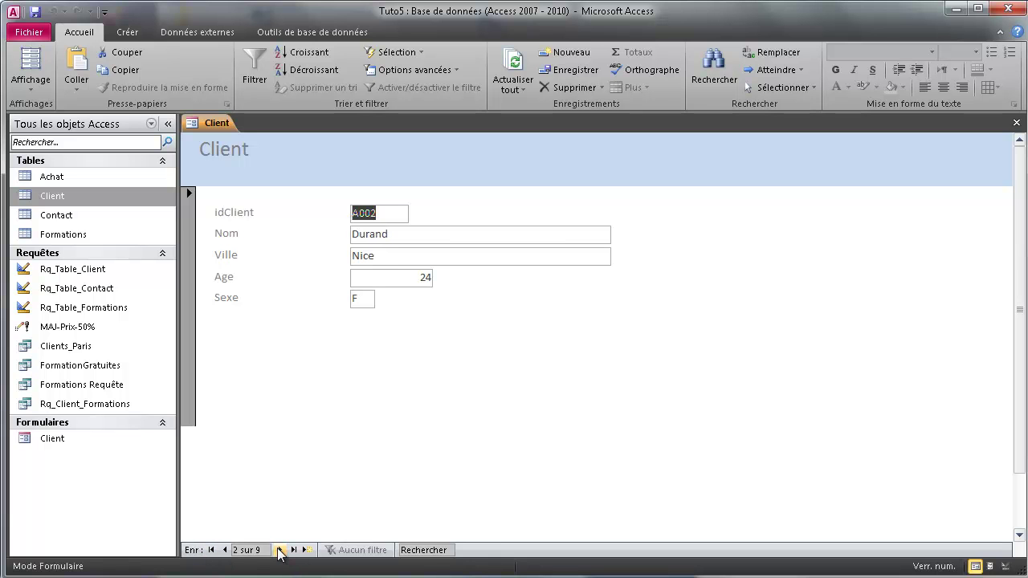
click(279, 550)
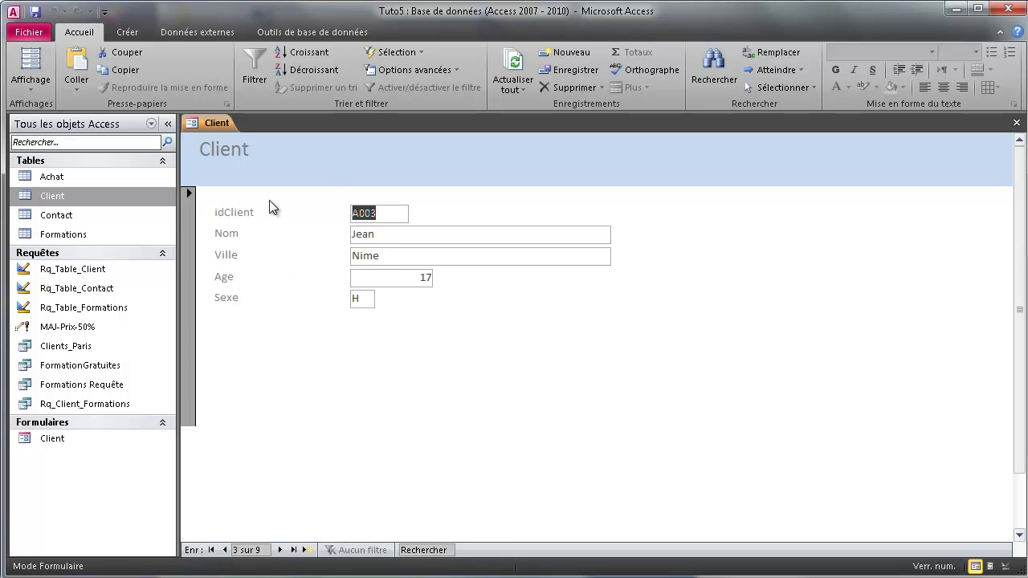
- Inspect the Nom, Age and Sexe values of the third client record, and search the records for "n"
drag(371, 240, 383, 241)
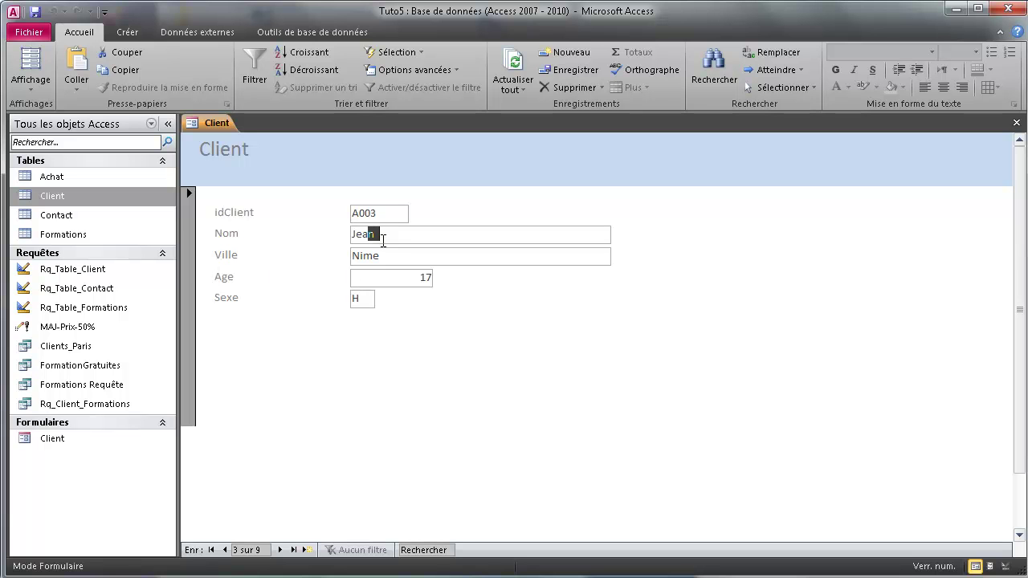
double_click(420, 284)
double_click(364, 299)
click(423, 550)
text(n)
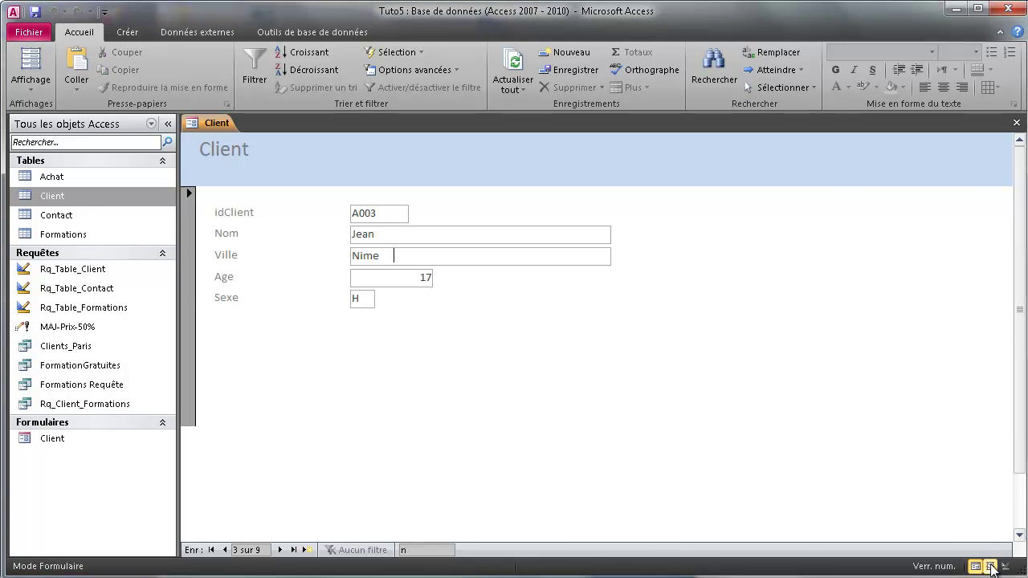
- Add the Contact table as a subform below the Sexe field in the Détail section, trying the numContact link before finishing with Aucun
click(1003, 566)
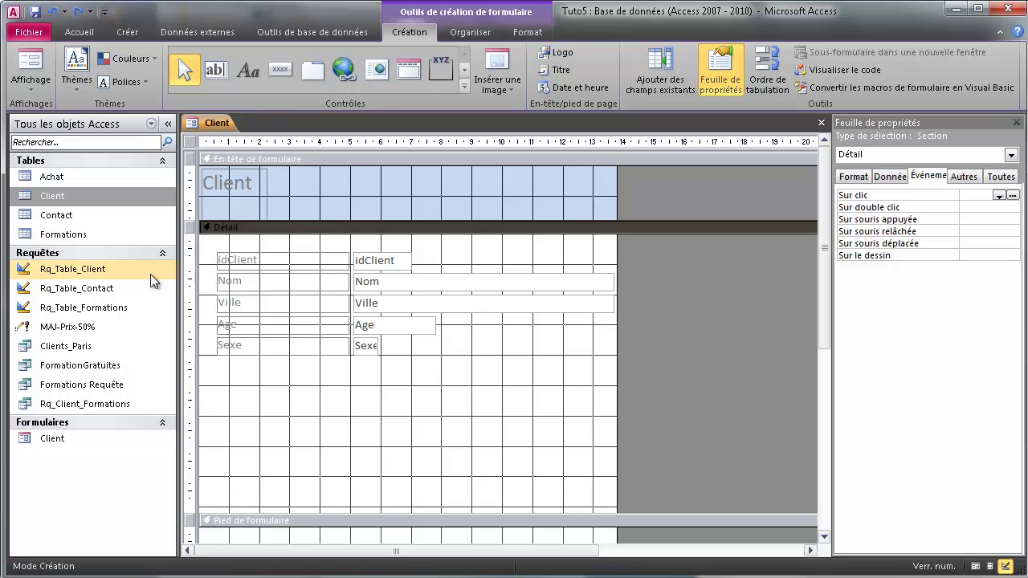
drag(59, 217, 224, 376)
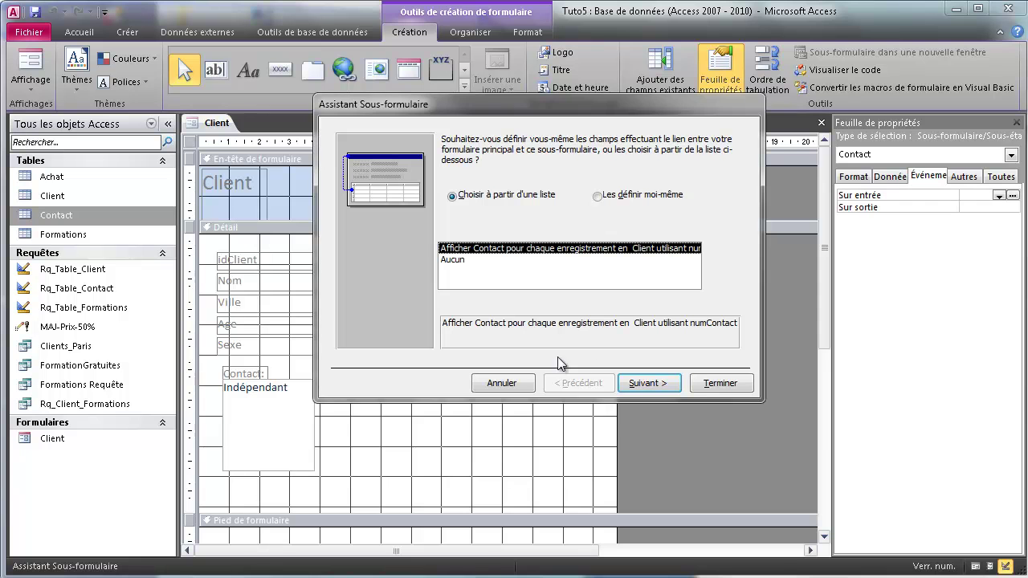
click(664, 390)
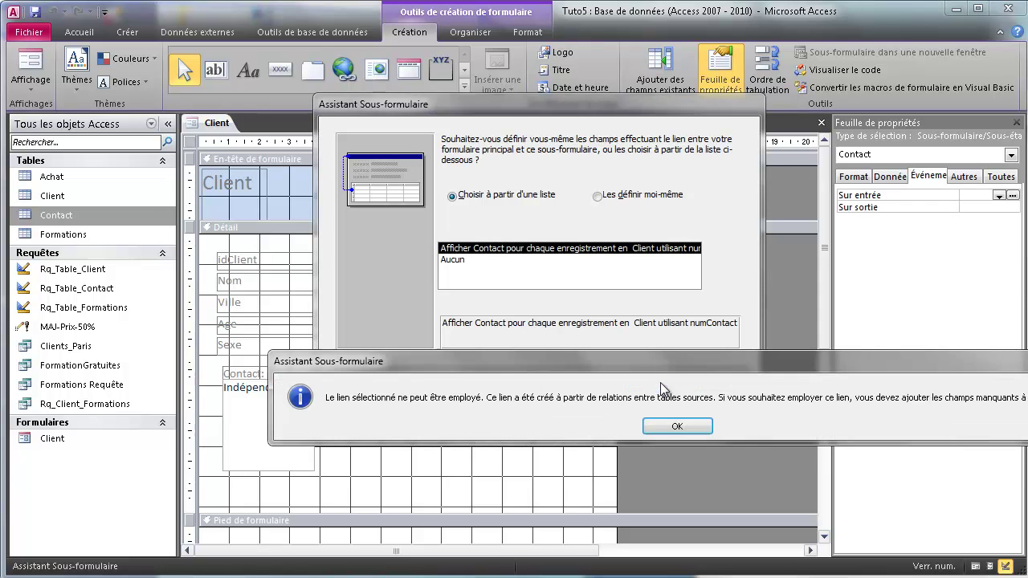
click(650, 426)
click(713, 380)
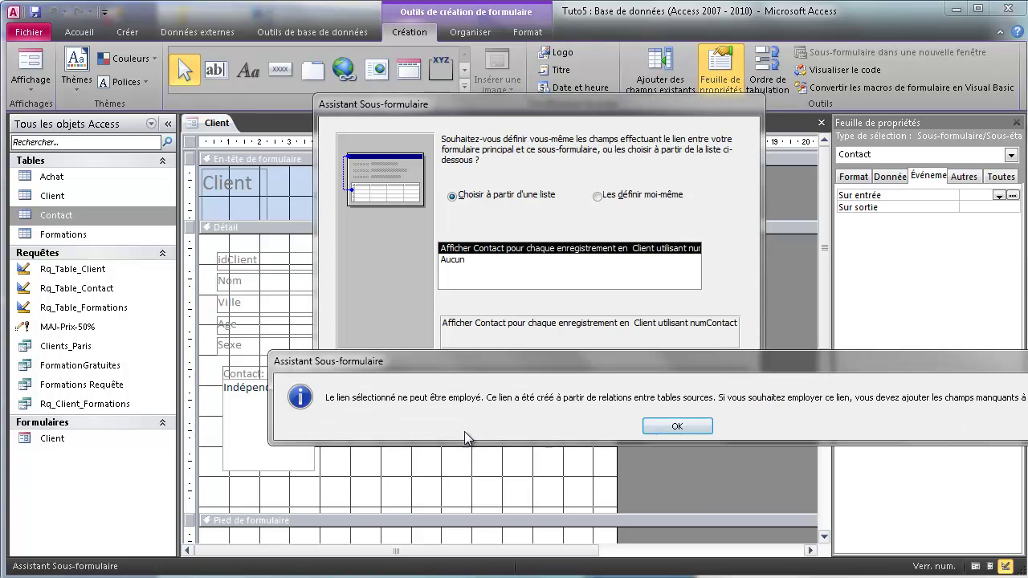
click(671, 427)
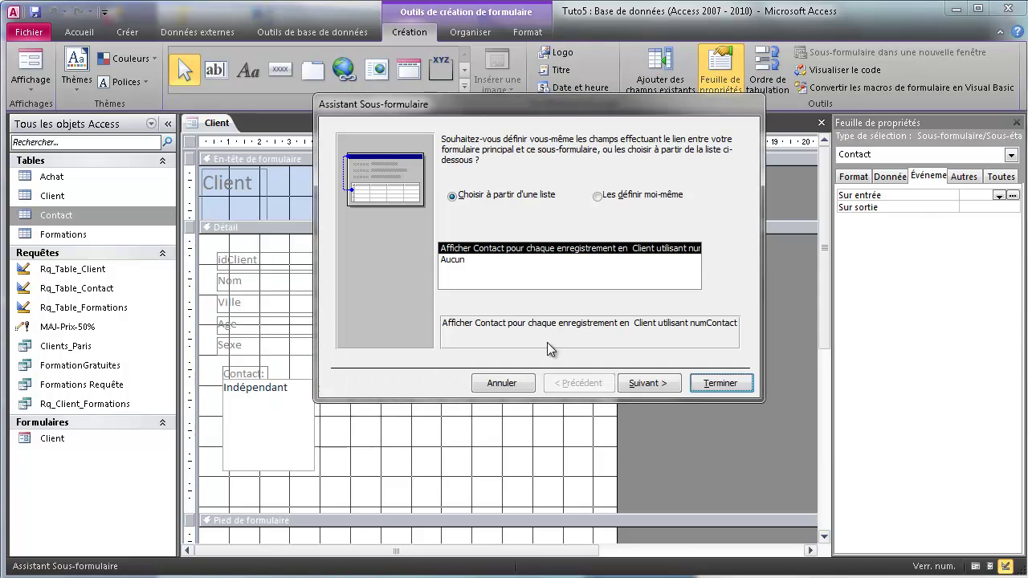
click(477, 261)
click(714, 382)
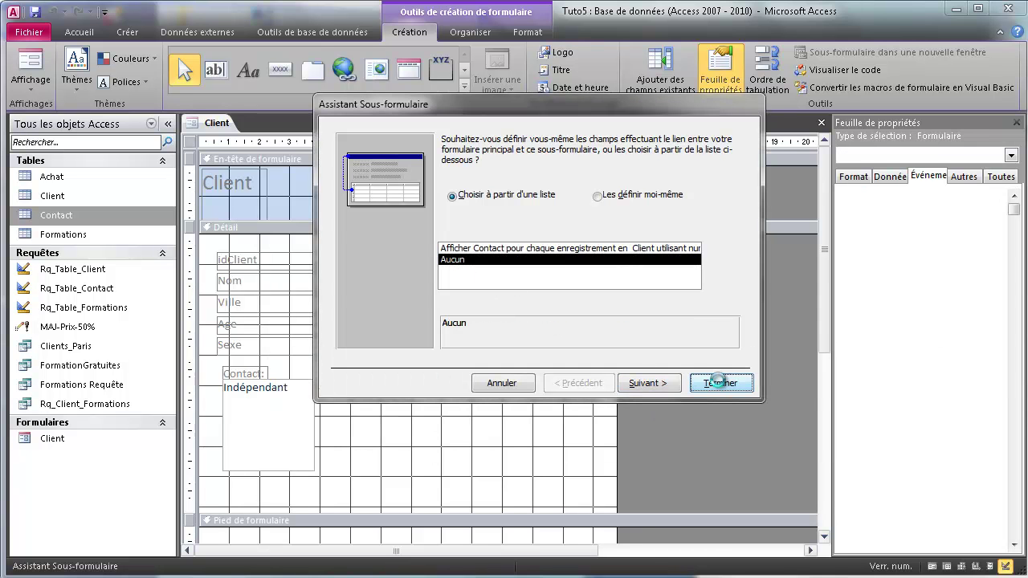
- Extend the Client form's Détail section to about 12.3 cm, then heighten the Contact subform and its own Détail section
scroll(450, 423, down, 3)
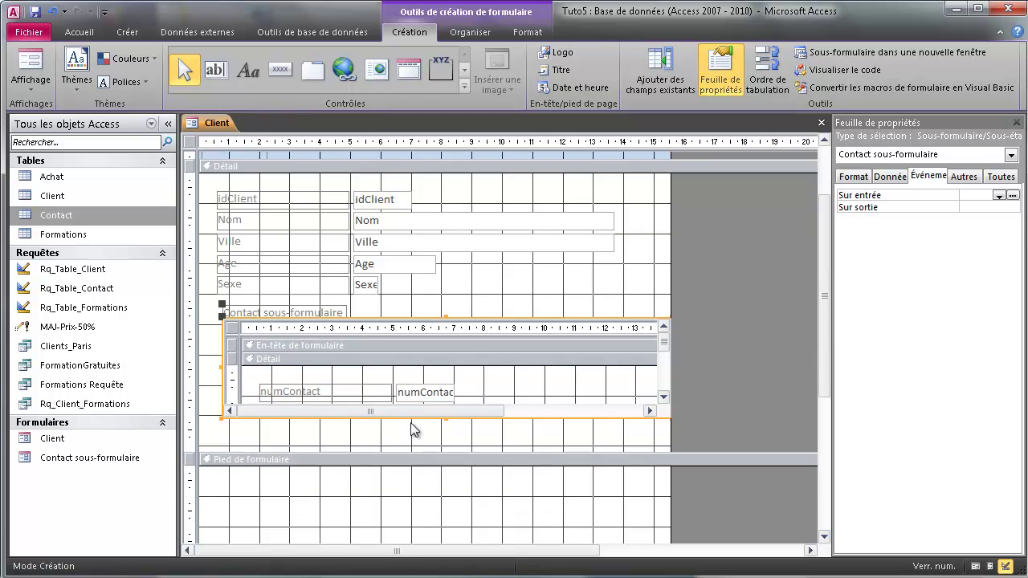
scroll(403, 374, down, 1)
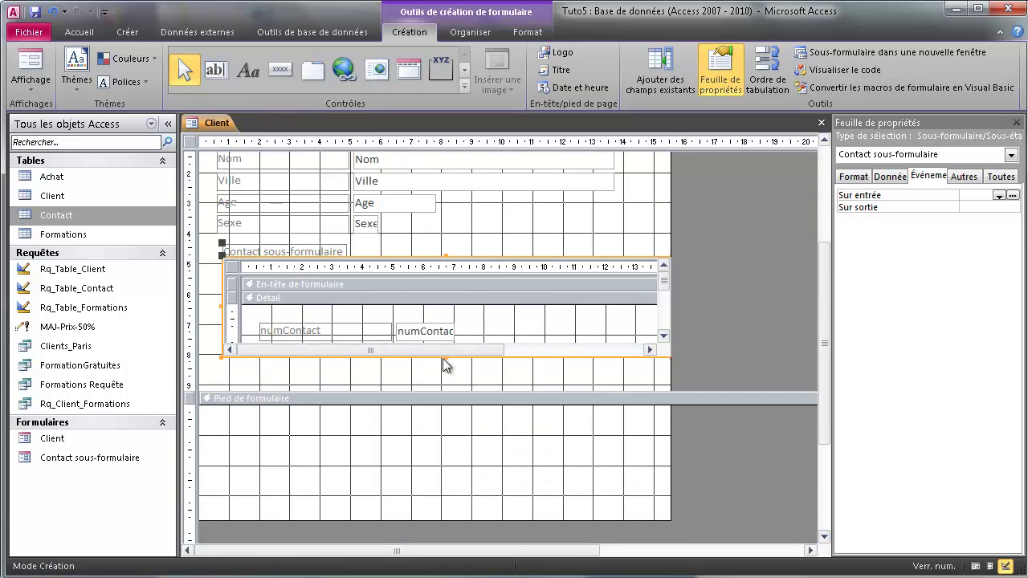
drag(448, 390, 450, 484)
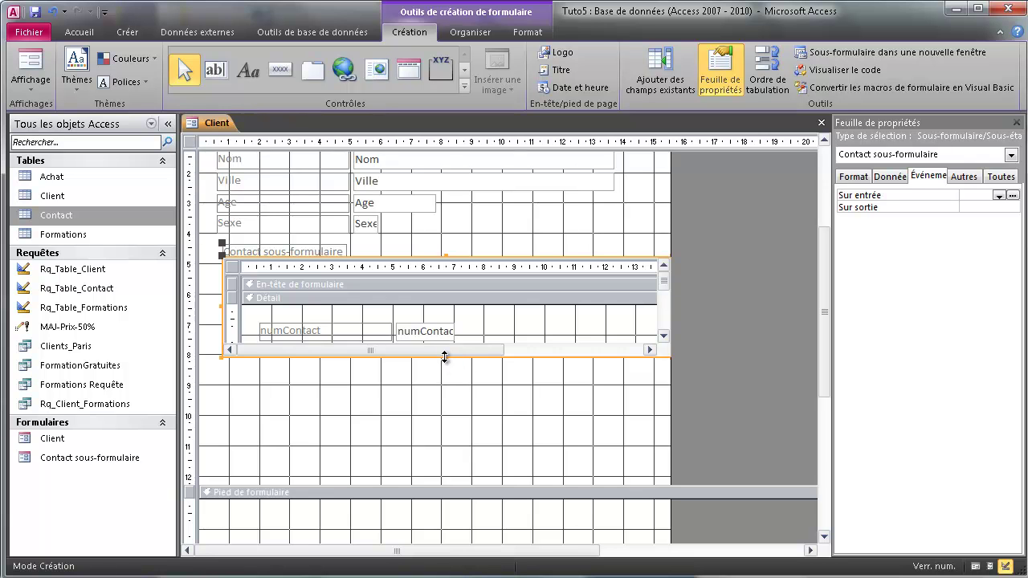
drag(444, 356, 446, 480)
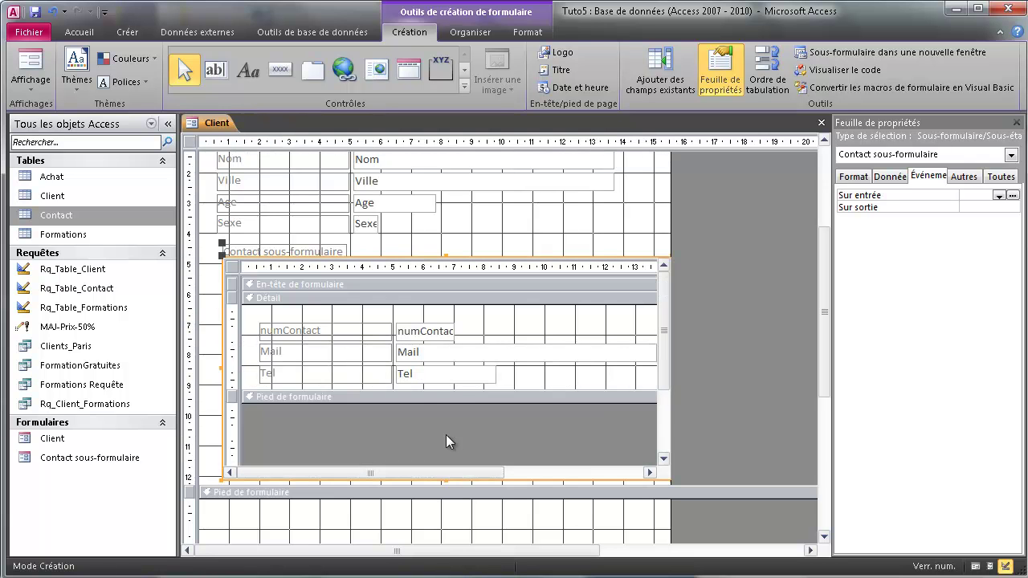
drag(452, 385, 455, 429)
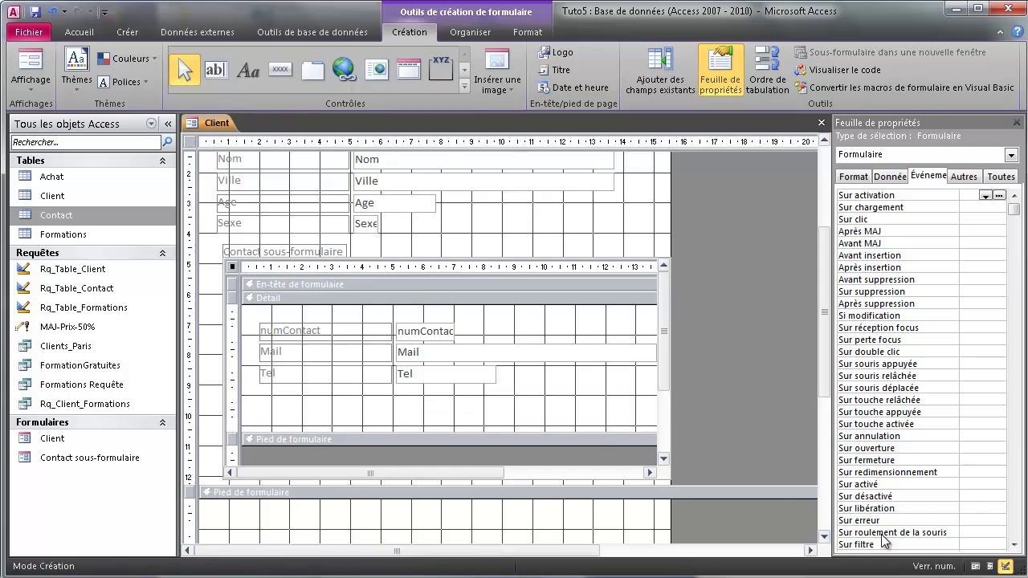
- Display the Client form in form view and examine the Mail and Tel columns of the Contact subform
click(975, 567)
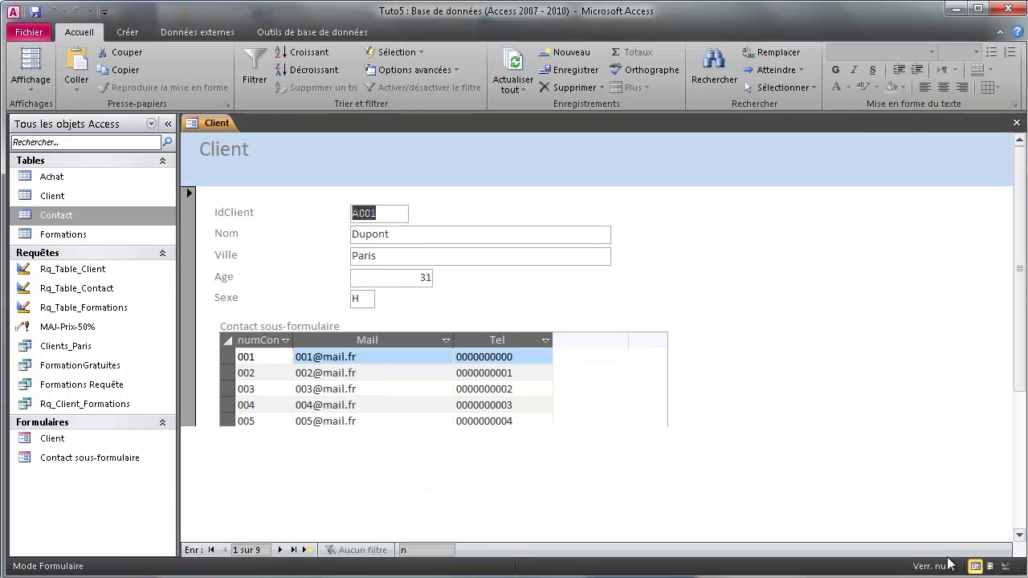
click(368, 340)
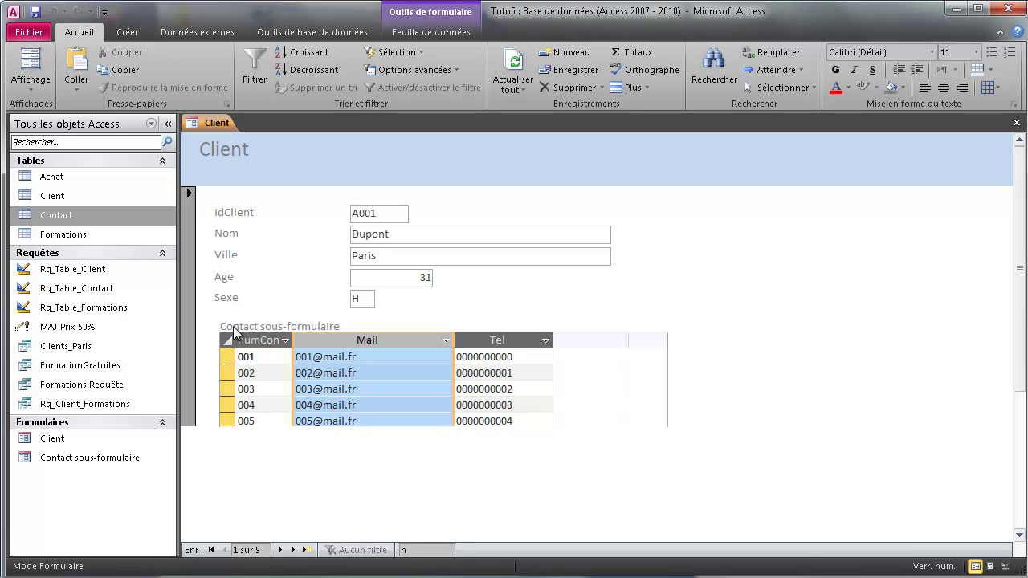
click(465, 367)
click(457, 389)
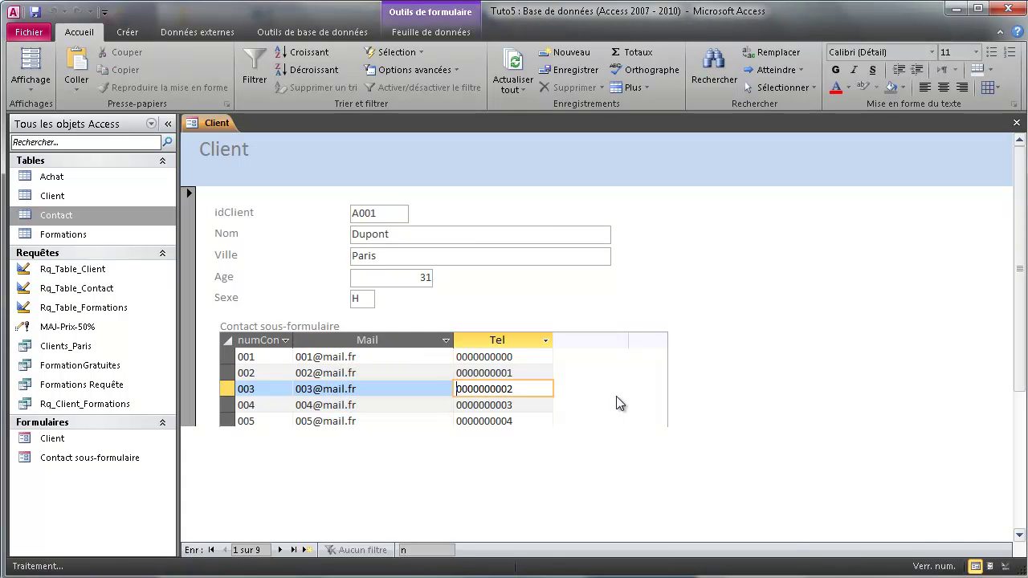
- Return to design view, select the Contact subform and extend the Client form's Détail section to about 16.7 cm
click(1005, 566)
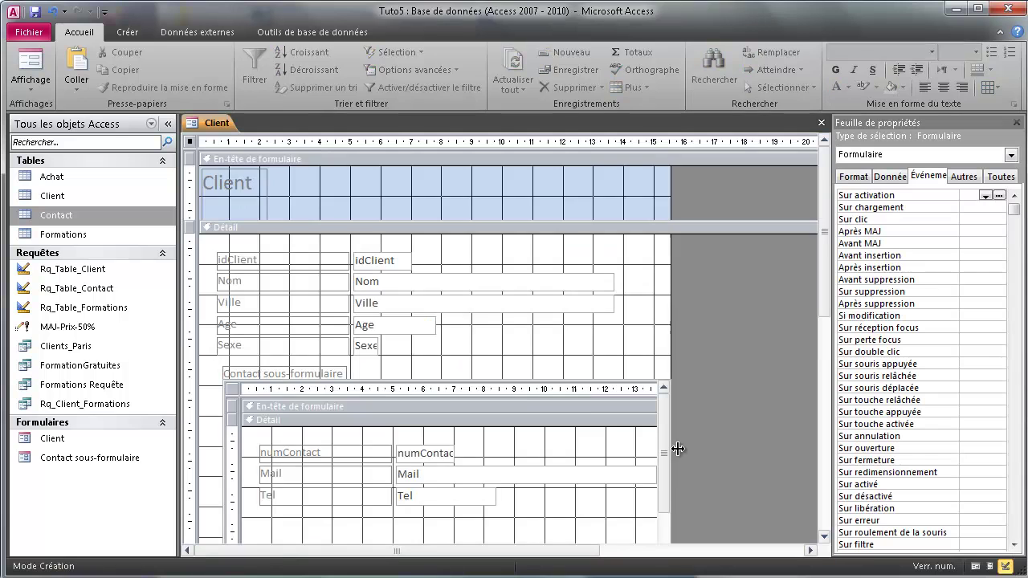
scroll(536, 403, down, 2)
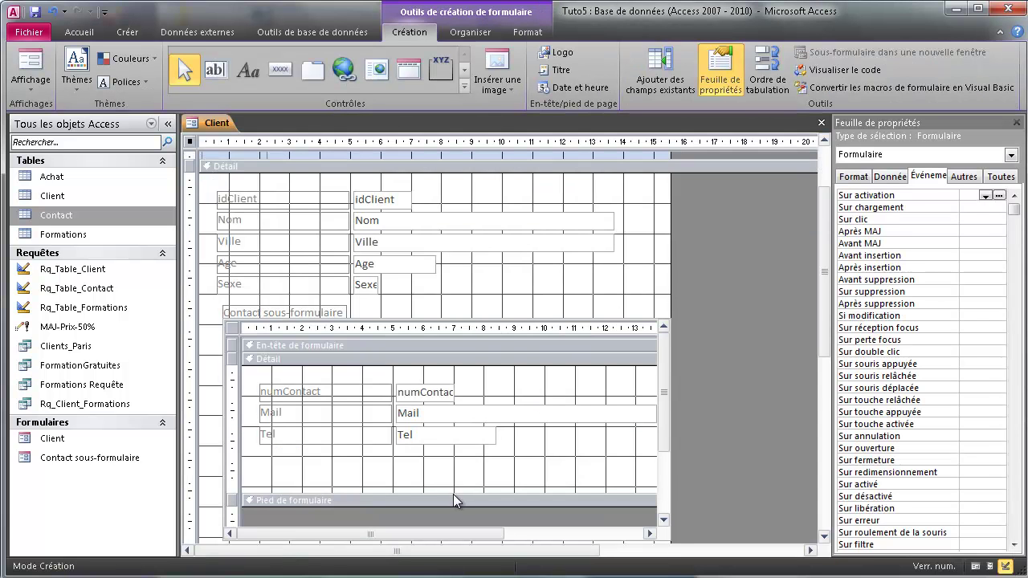
scroll(453, 499, down, 2)
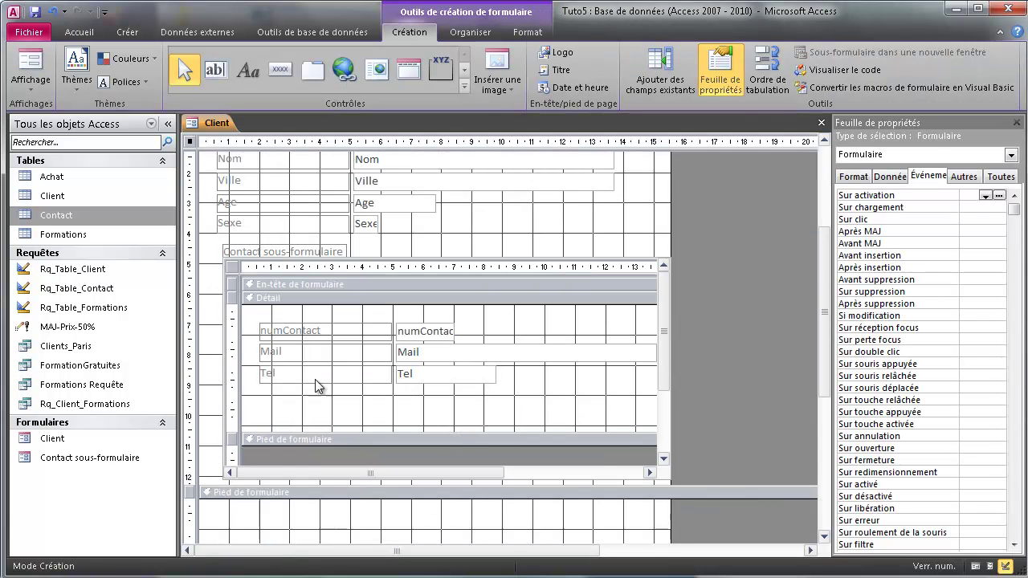
click(232, 259)
click(231, 265)
click(260, 272)
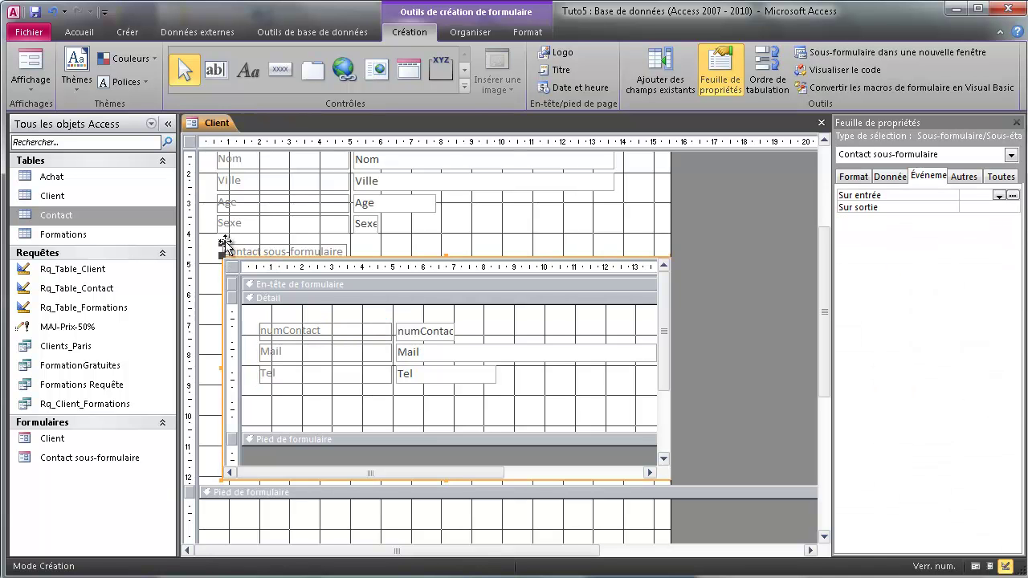
scroll(426, 422, down, 4)
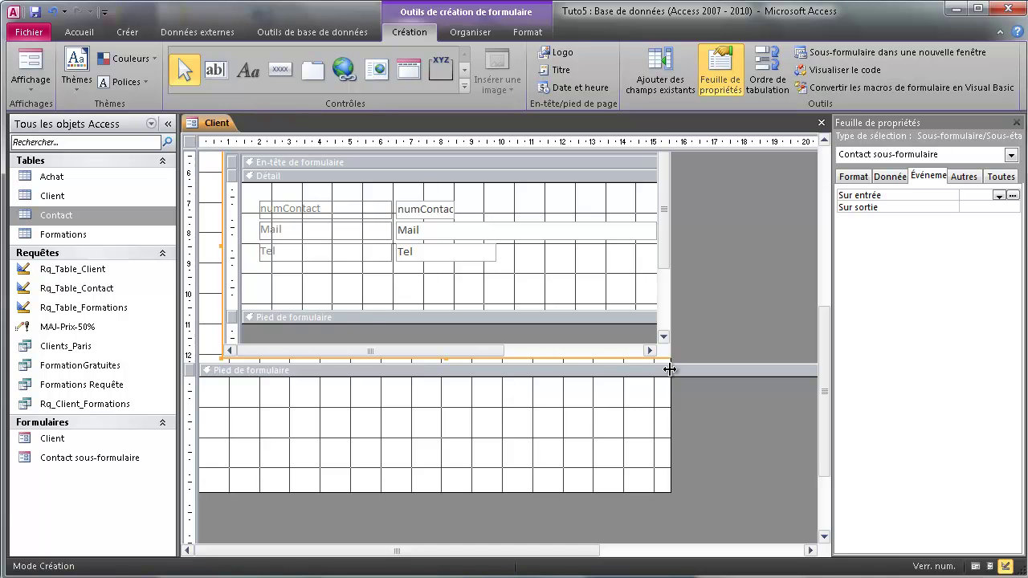
drag(672, 365, 683, 498)
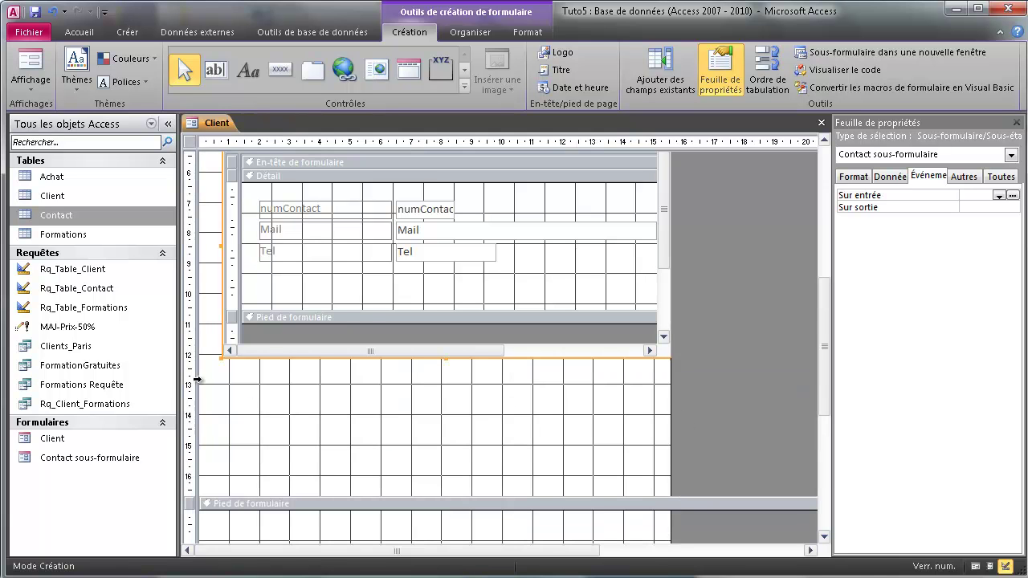
- Select all the Client form's controls, including the title and the Contact subform, and align them to the left
drag(213, 442, 785, 169)
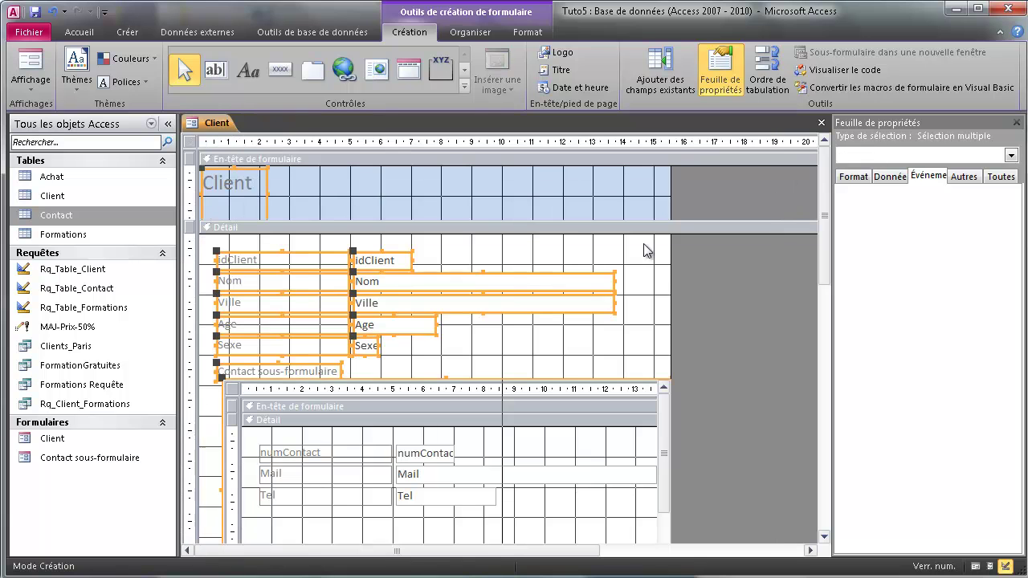
right_click(312, 304)
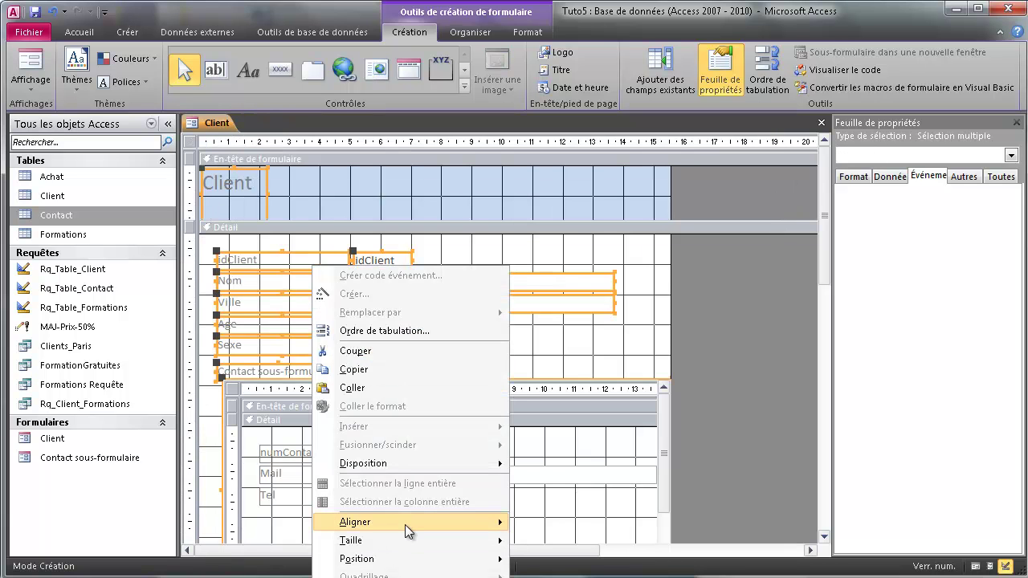
mouse_move(419, 529)
click(535, 526)
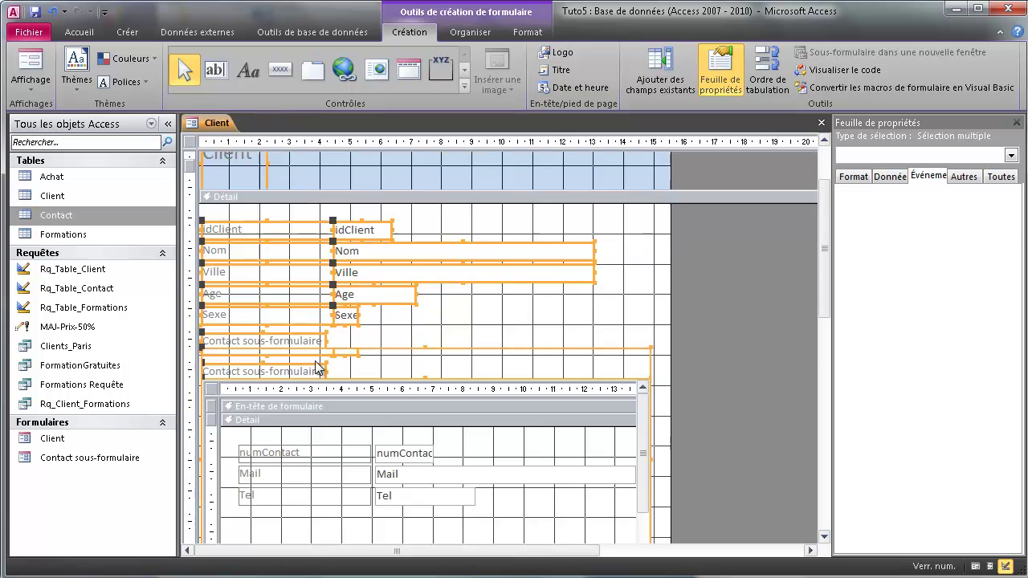
scroll(317, 368, down, 3)
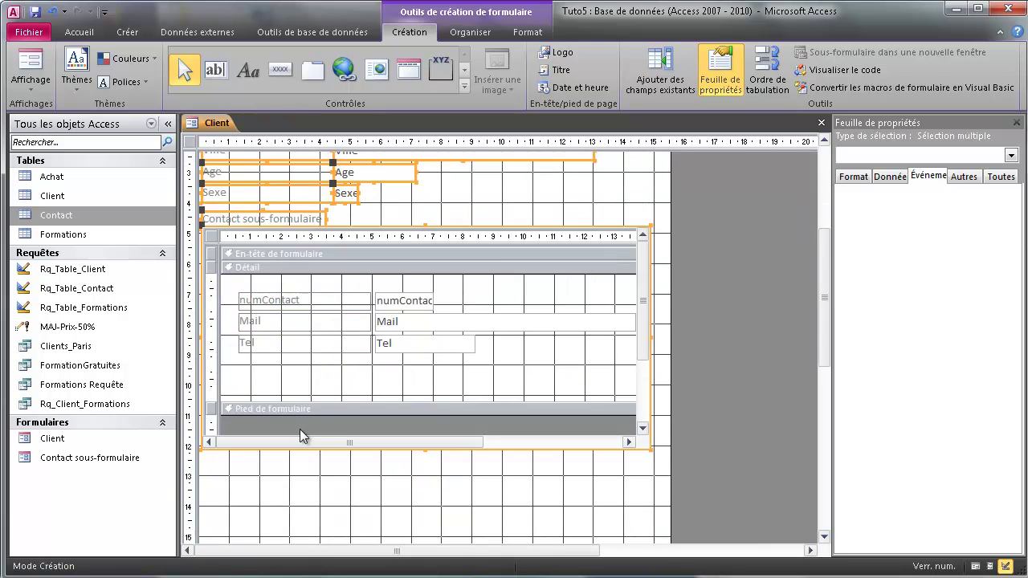
scroll(299, 429, up, 4)
- Display the Client form in form view and browse from the first to the seventh client record, checking the Contact subform
click(977, 566)
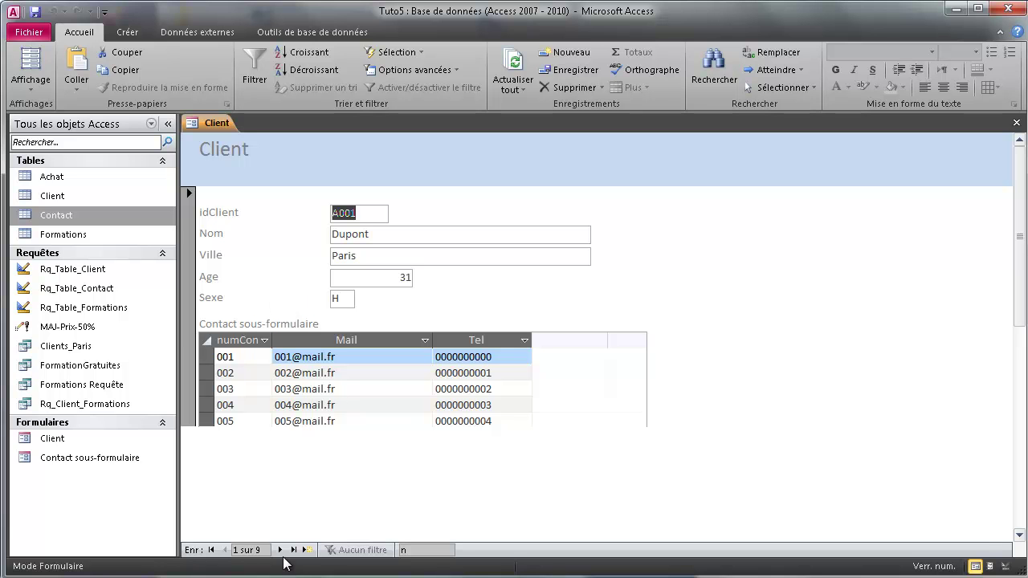
click(281, 550)
click(280, 550)
click(280, 550)
click(281, 550)
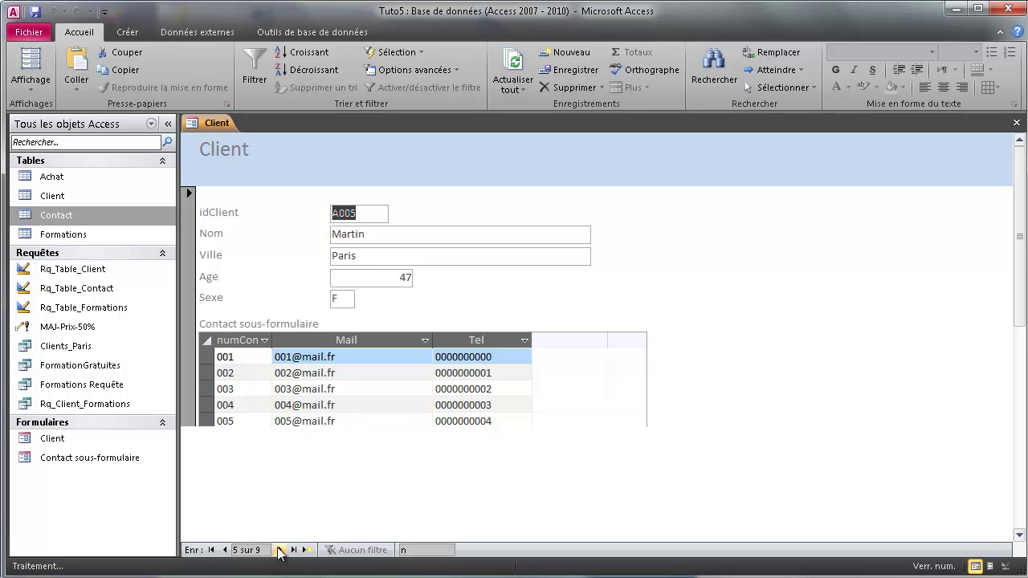
click(281, 550)
click(280, 550)
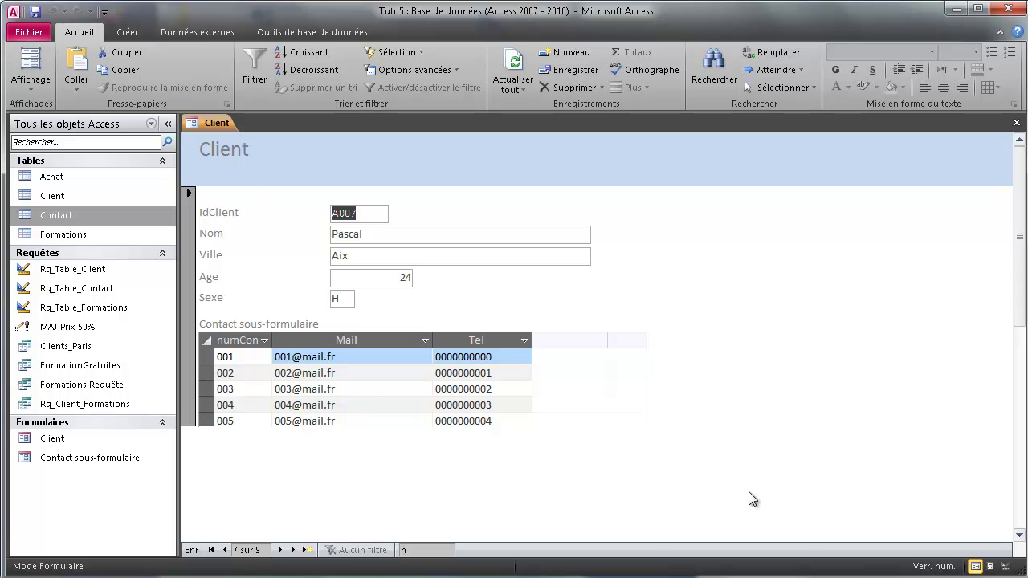
- Delete the Contact subform from the Client form in design view, saving the changes to Client and Contact sous-formulaire
click(1004, 567)
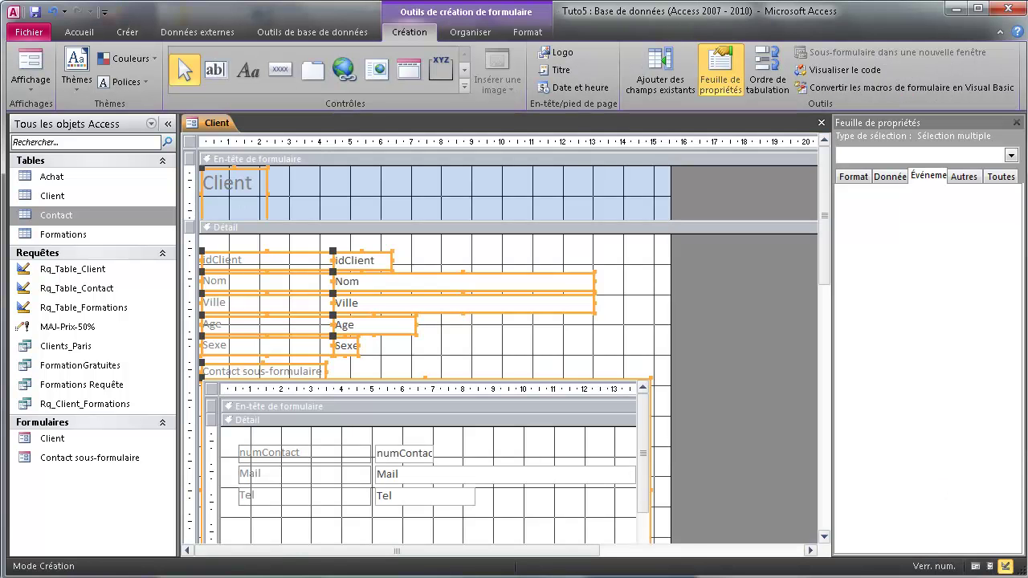
click(269, 384)
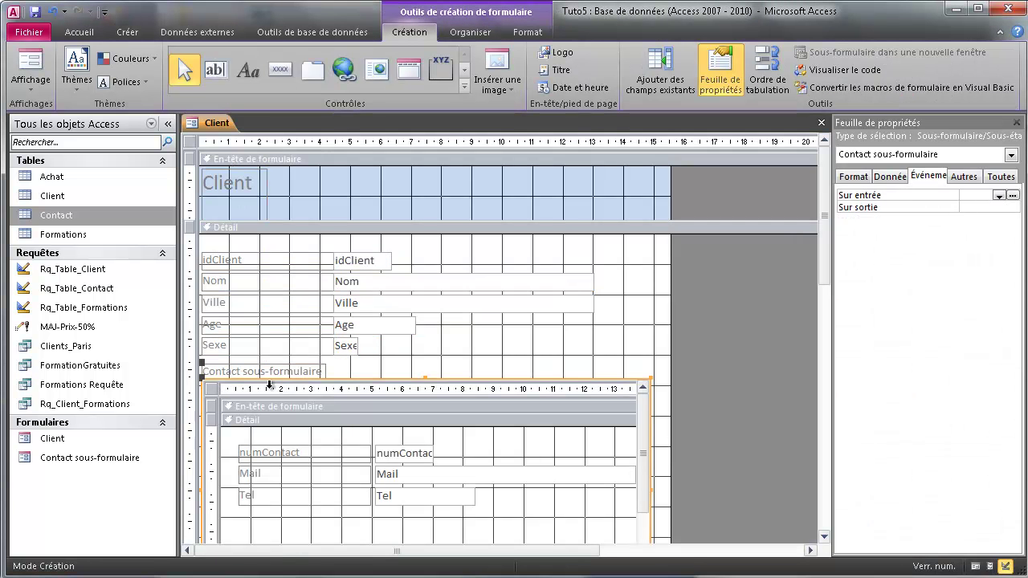
right_click(208, 391)
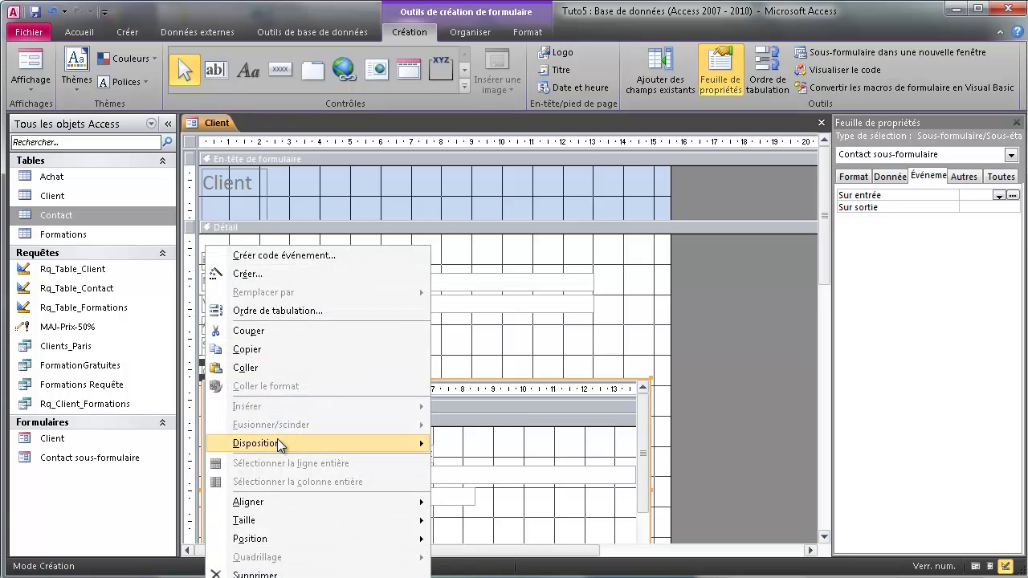
click(251, 575)
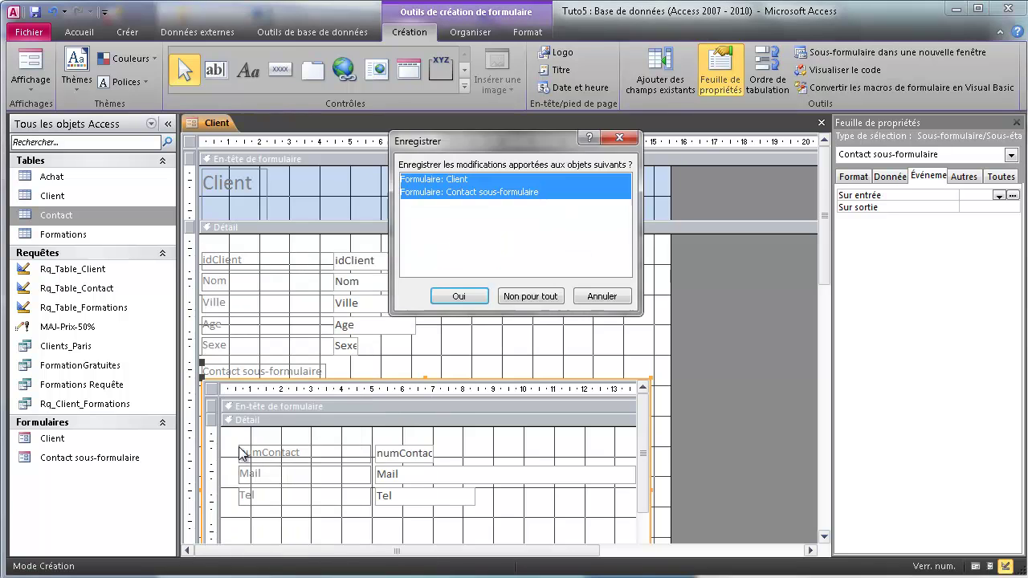
click(472, 296)
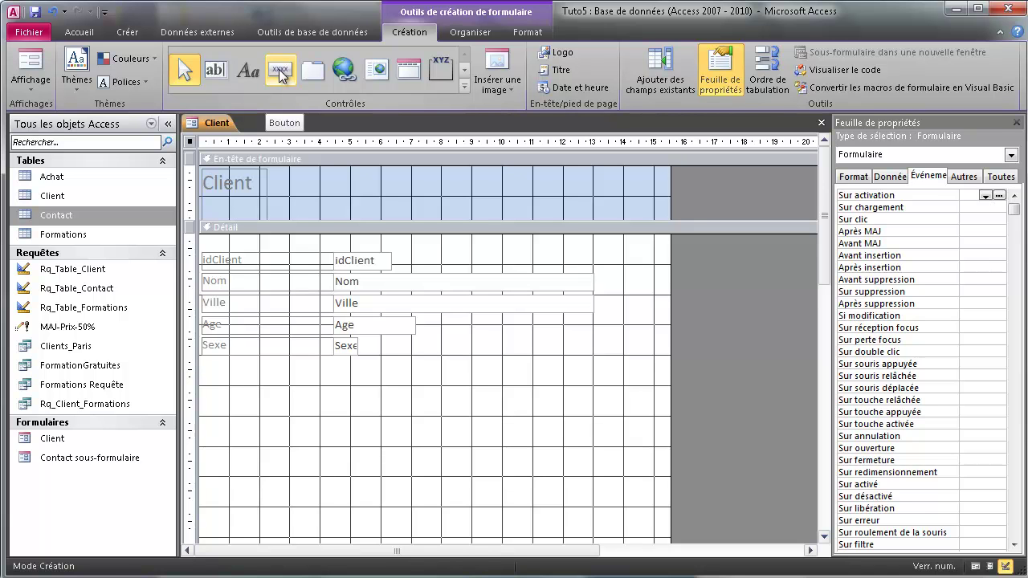
- Draw a command button about 3 cm wide and 1 cm high below the Sexe field in the Détail section
click(280, 71)
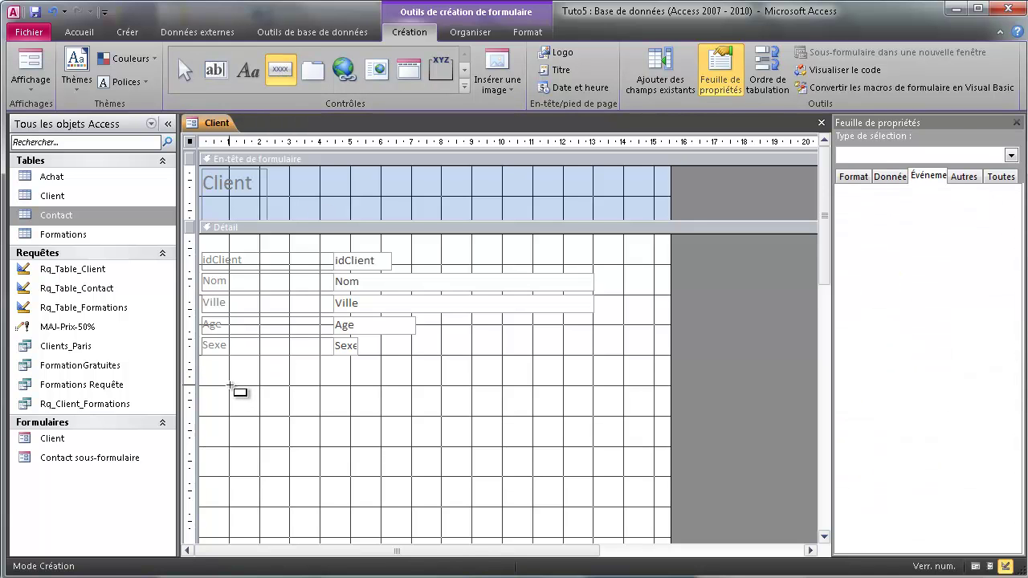
drag(230, 387, 321, 420)
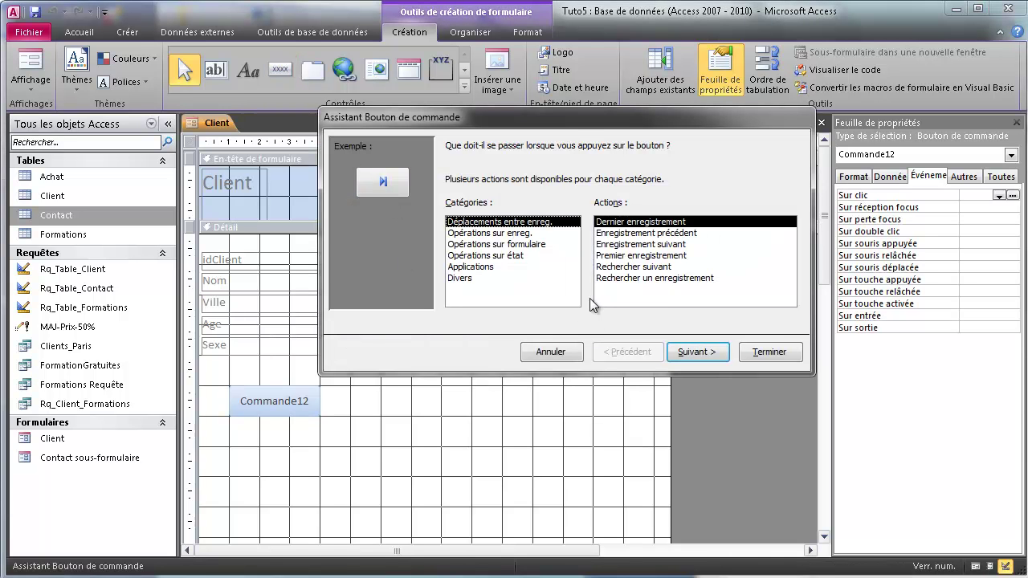
- Try to assign the Aperçu d'un état action from Opérations sur état to the new button, and cancel the wizard
click(517, 255)
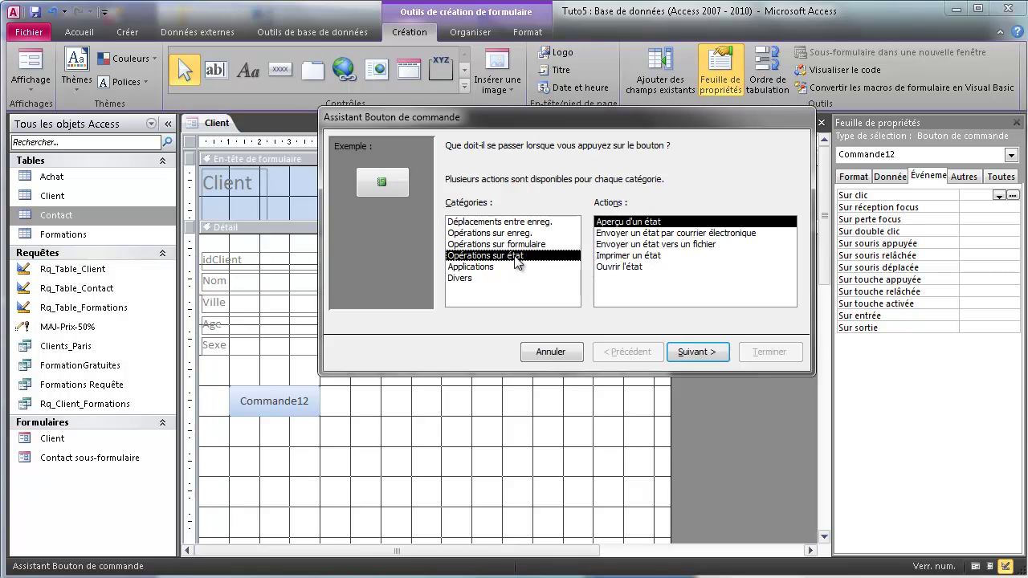
click(707, 352)
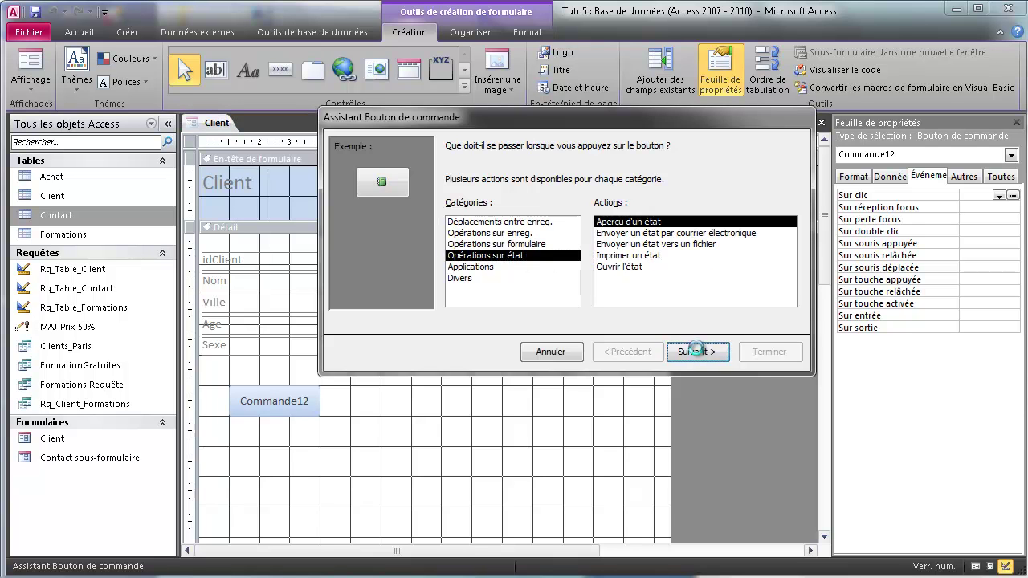
click(767, 353)
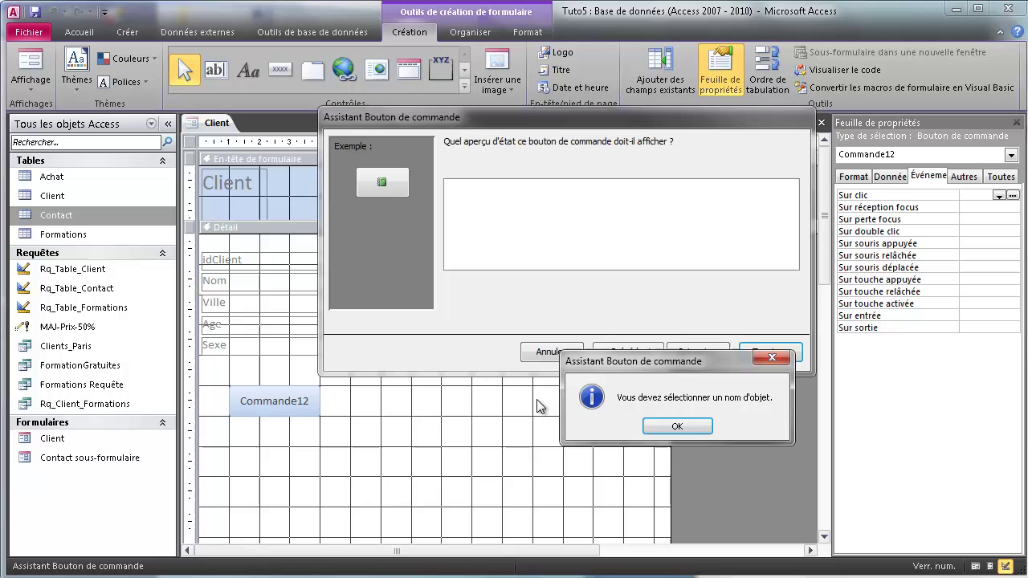
click(683, 428)
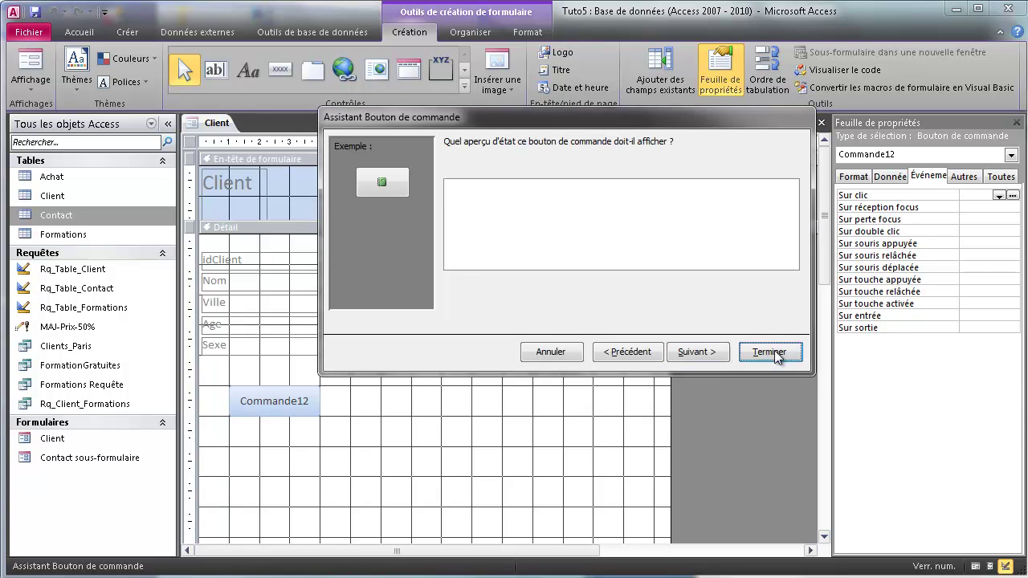
click(770, 353)
click(678, 425)
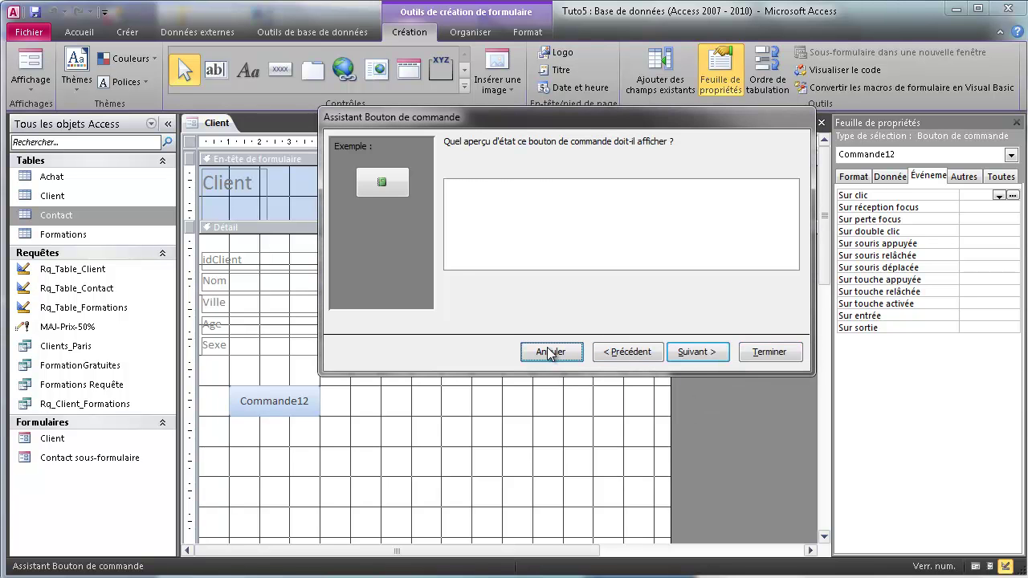
click(551, 352)
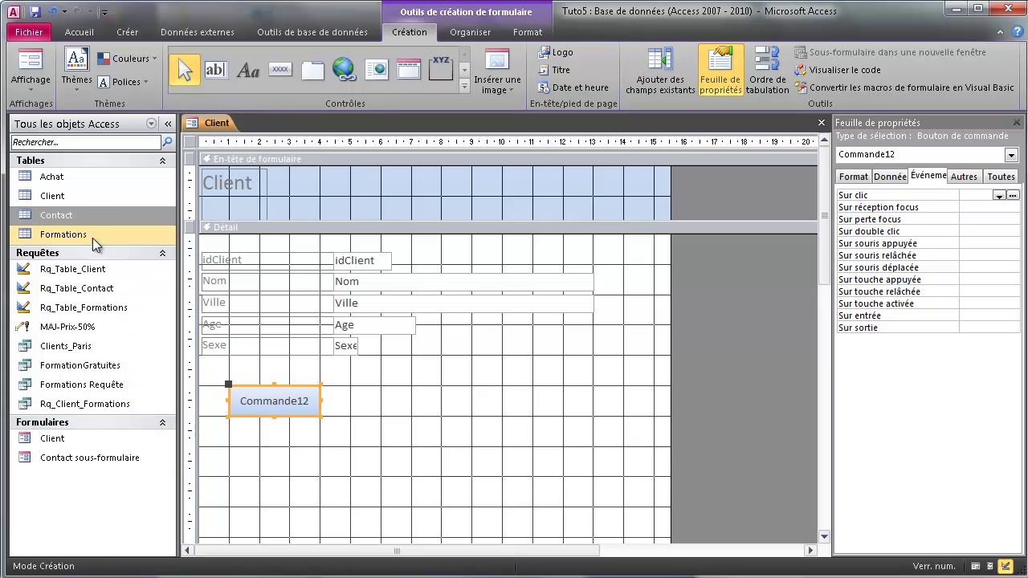
click(66, 195)
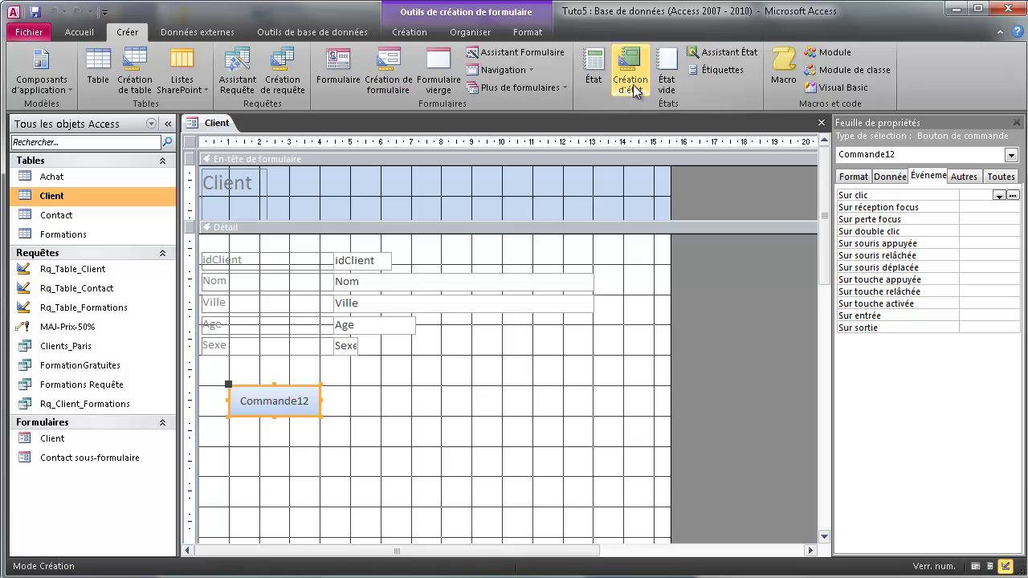
click(627, 76)
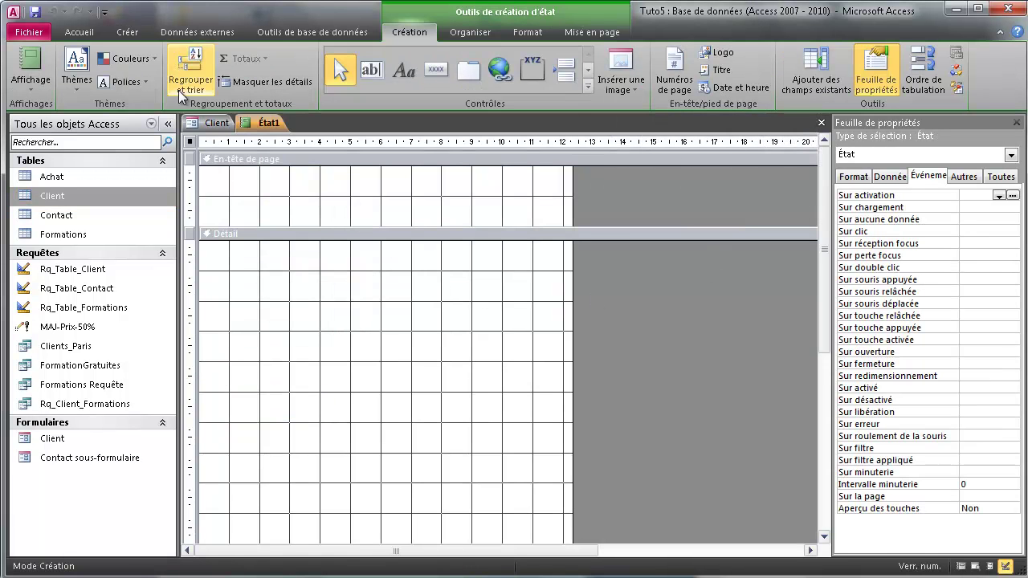
right_click(270, 123)
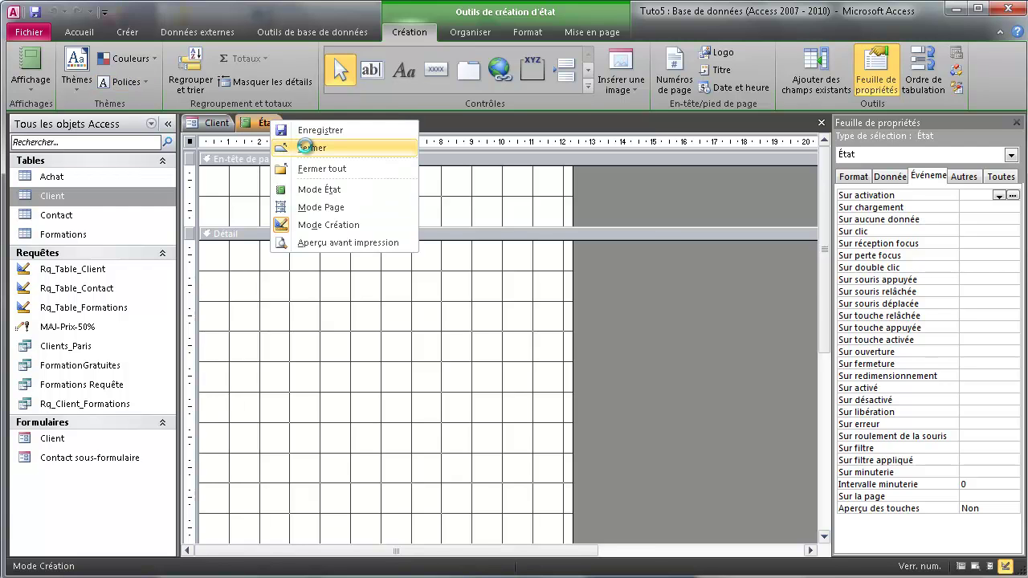
click(307, 147)
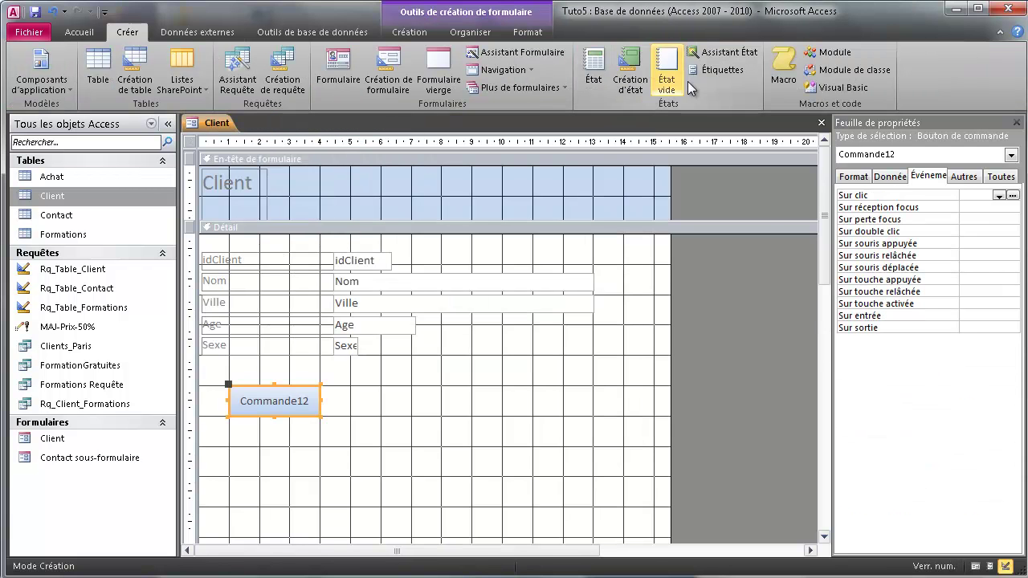
- Create a report titled Client with the report wizard from all Client table fields, ungrouped and unsorted, in Tabulaire layout and Portrait orientation
click(731, 53)
click(487, 274)
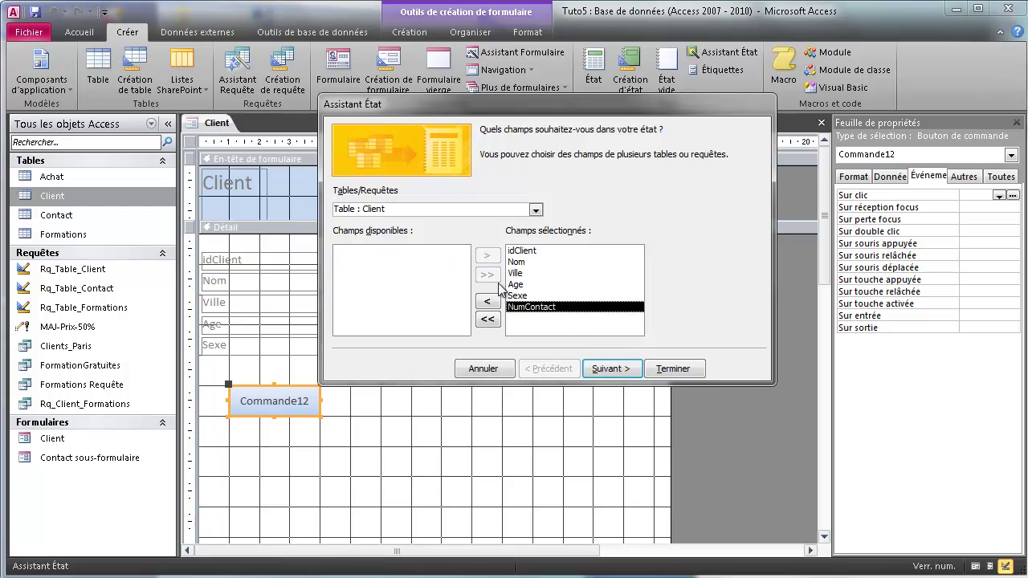
click(604, 368)
click(605, 368)
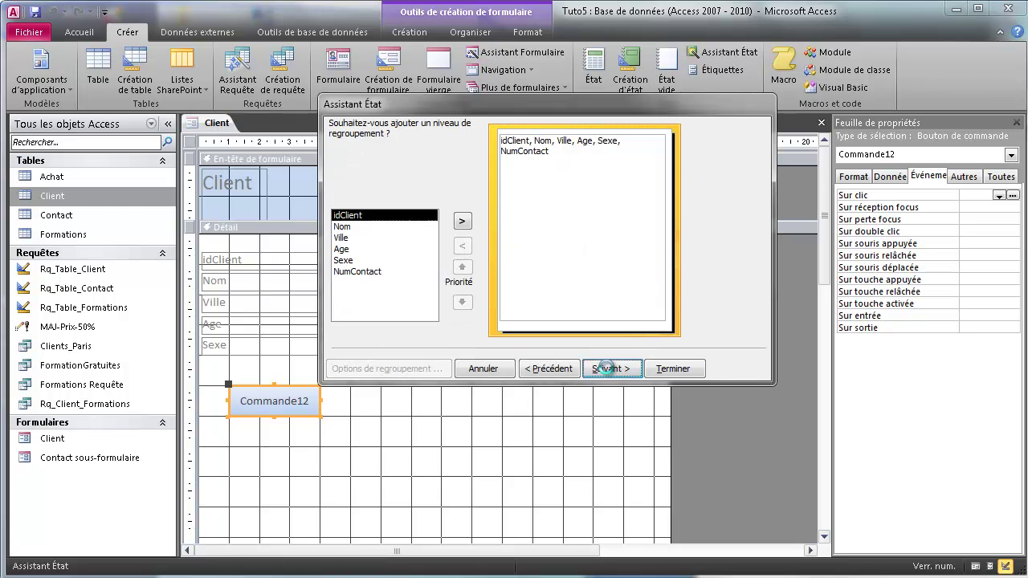
click(677, 196)
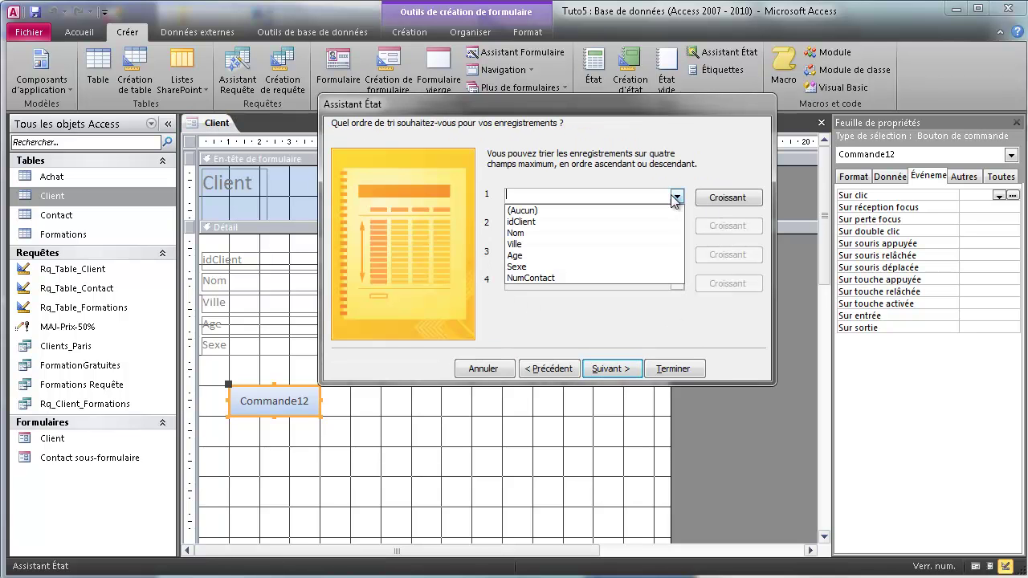
click(624, 368)
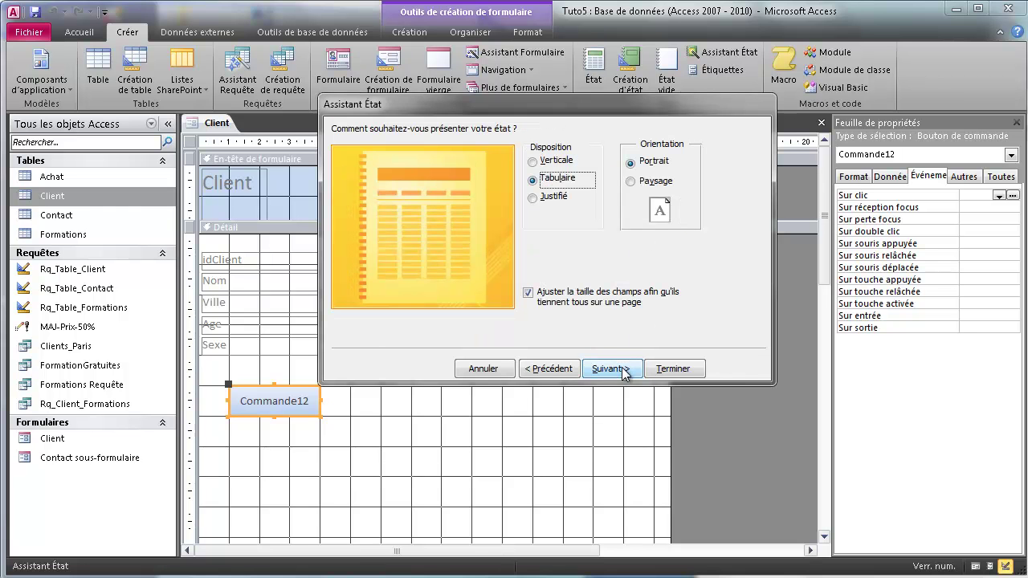
click(622, 368)
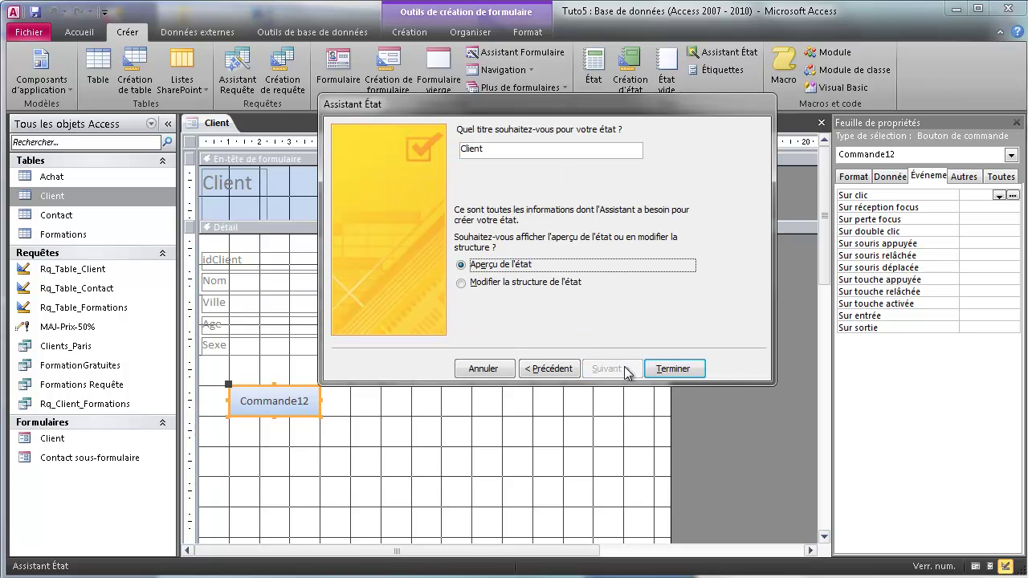
click(653, 371)
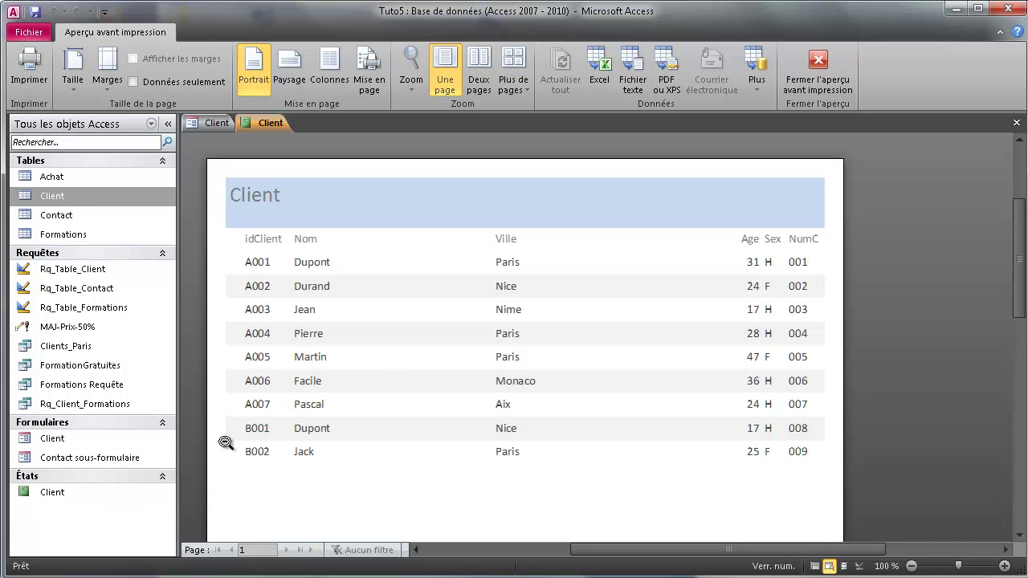
- Return to the Client form's design and delete the command button below the Sexe field
click(104, 454)
click(79, 437)
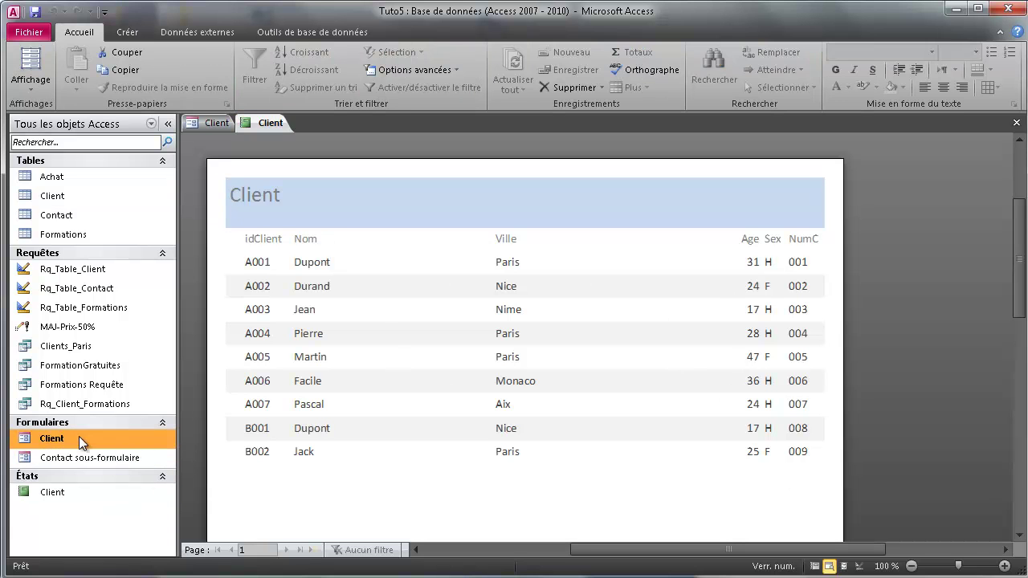
click(218, 123)
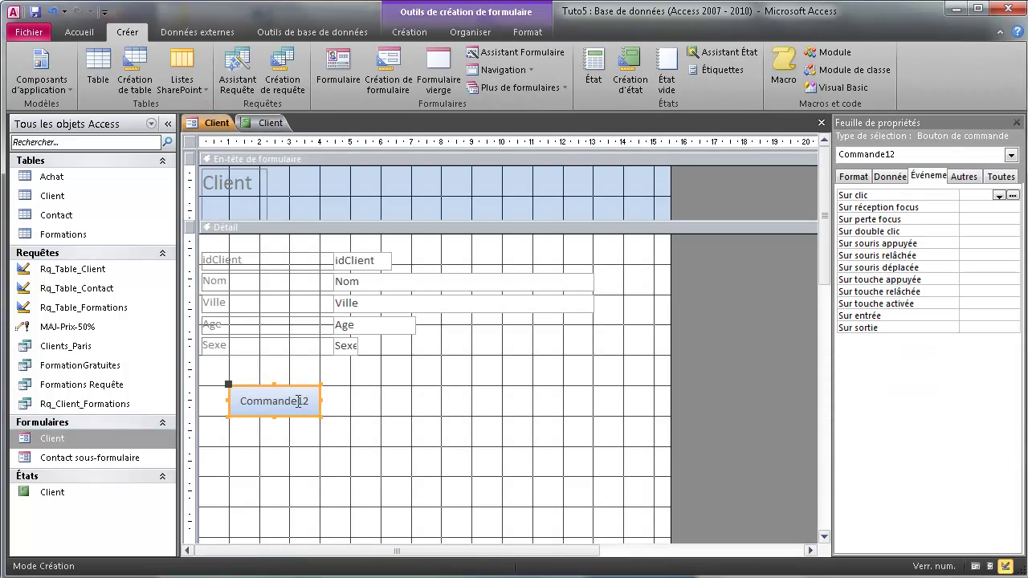
key(Delete)
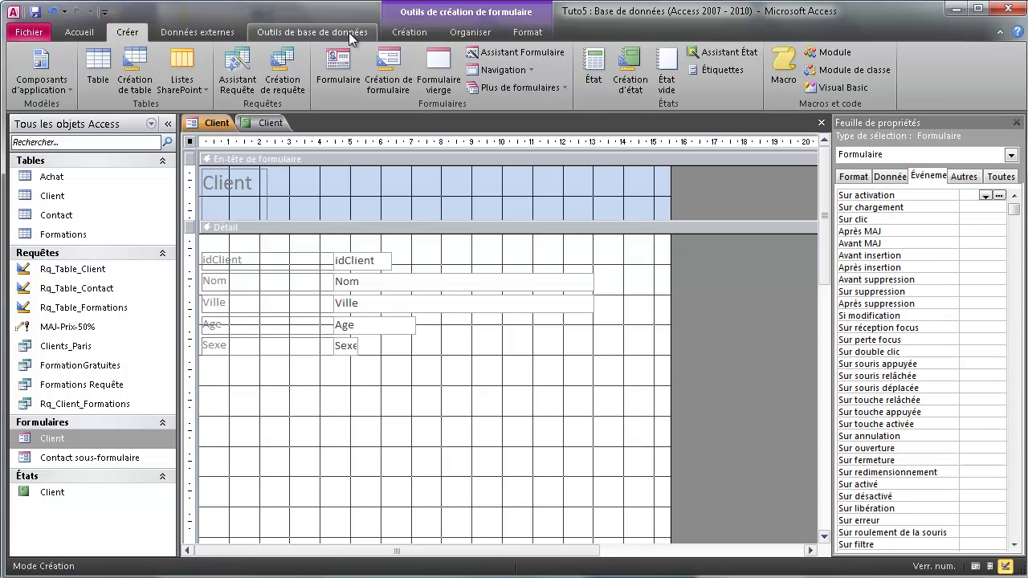
- Draw a new command button about 3 cm wide and 1 cm high below the Sexe field in the Client form
click(410, 31)
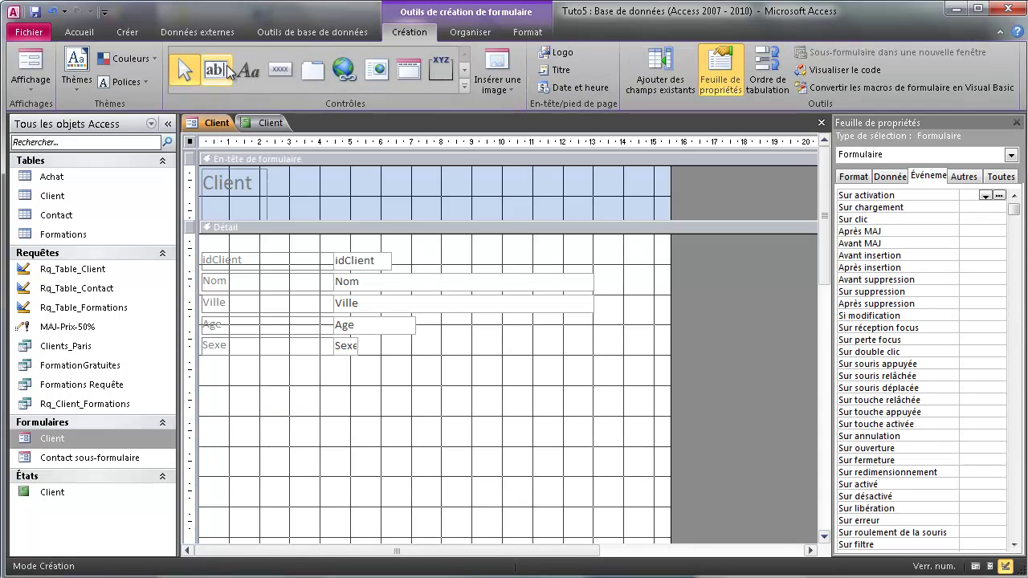
click(279, 69)
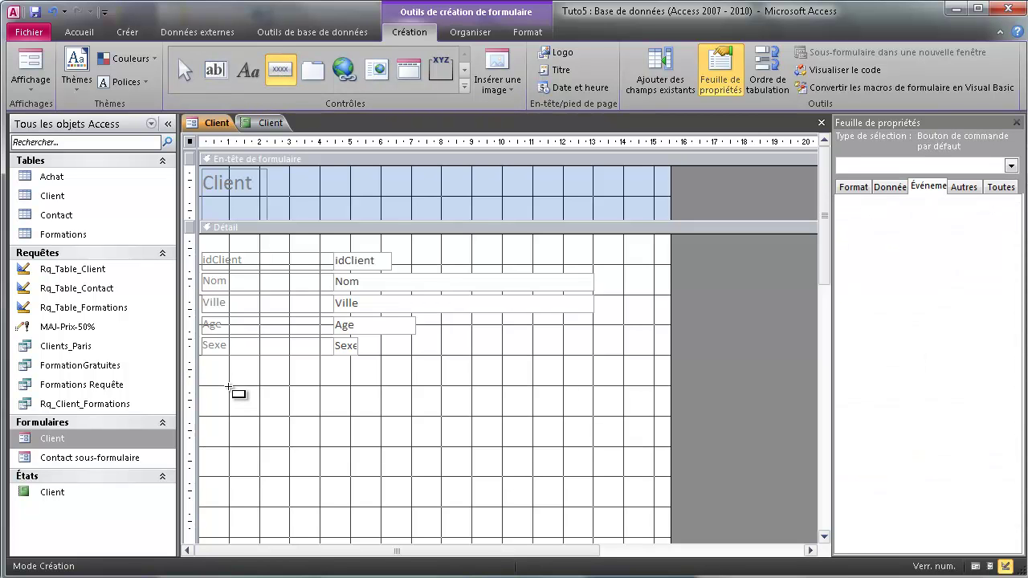
drag(229, 387, 319, 416)
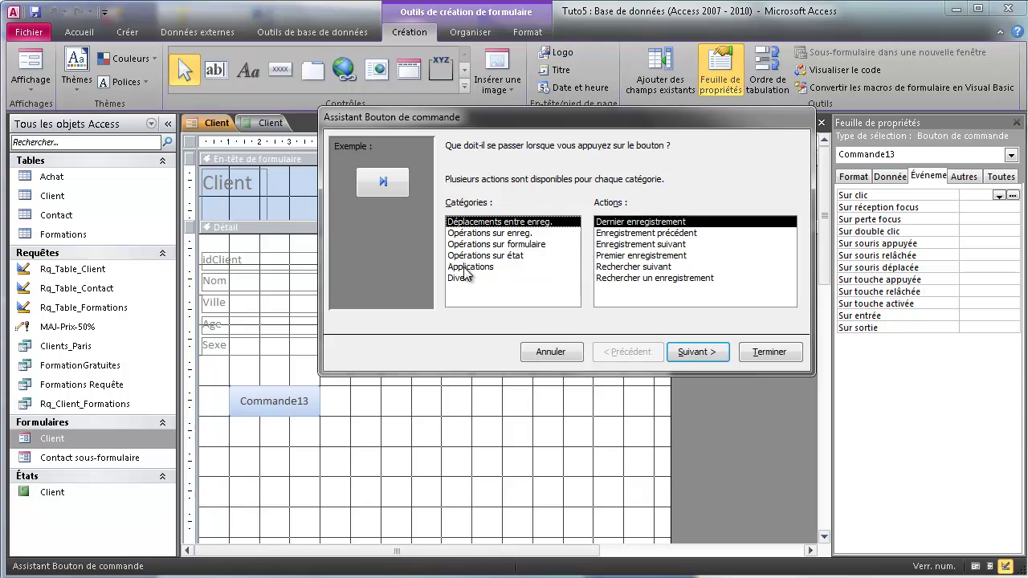
- Assign the Ouvrir l'état action from Opérations sur état to the new button, targeting the Client report with the État MS Access image
click(496, 256)
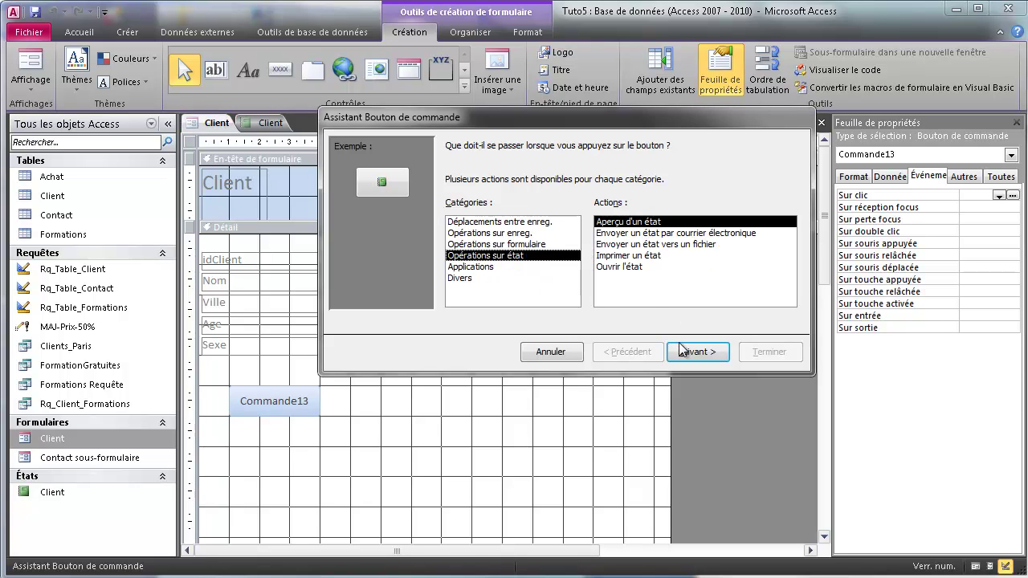
click(622, 267)
click(691, 352)
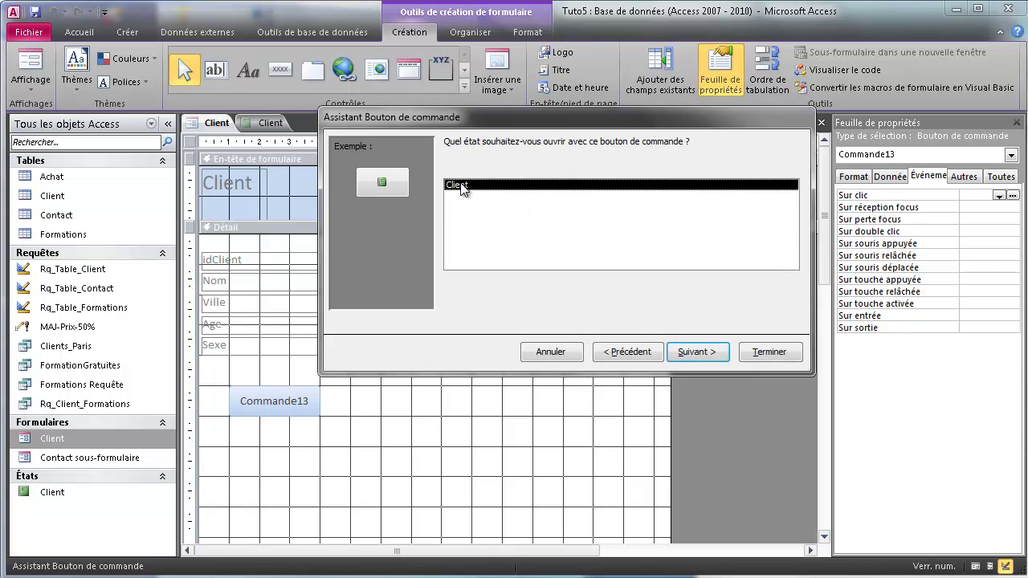
click(689, 353)
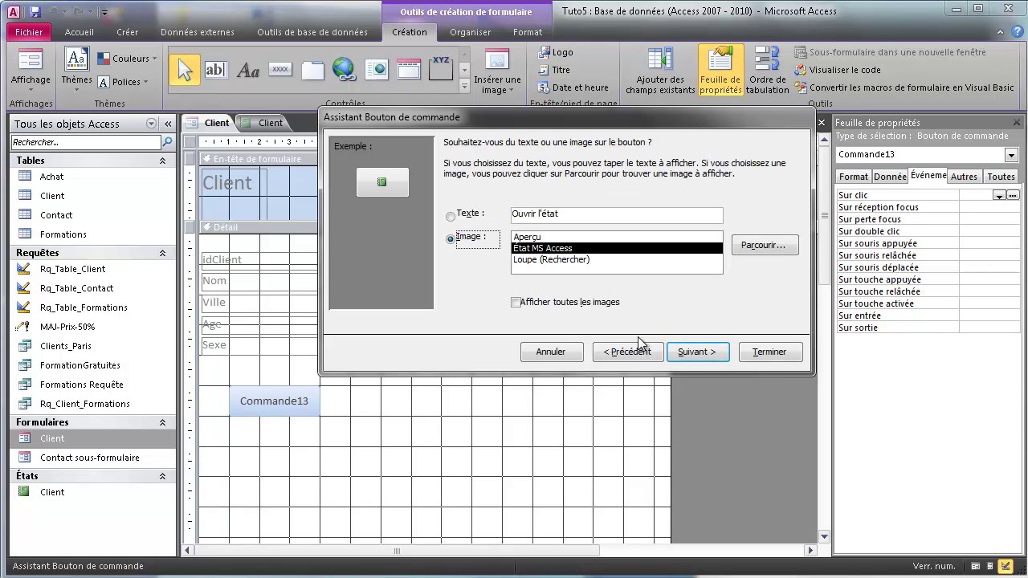
click(692, 352)
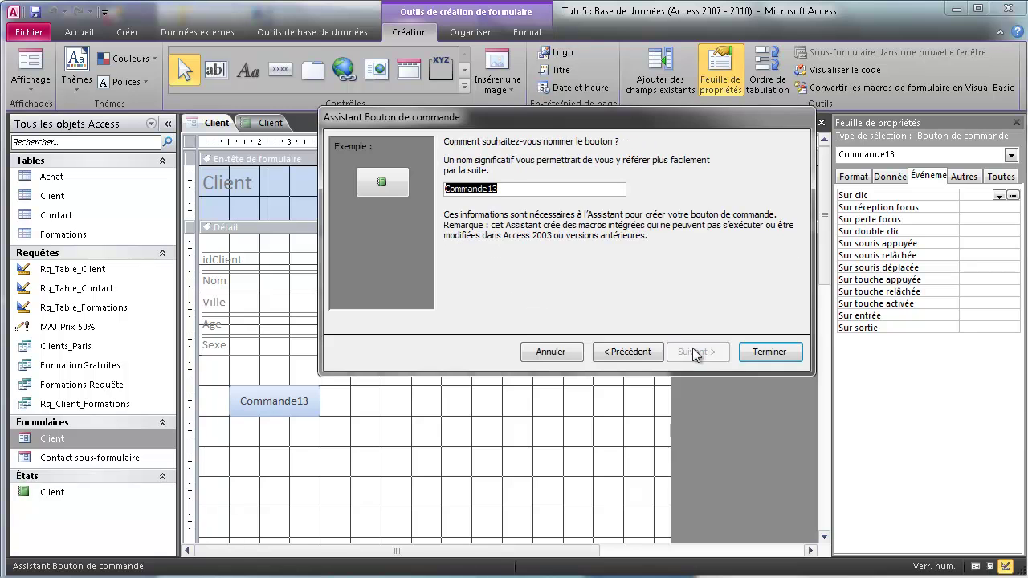
click(768, 352)
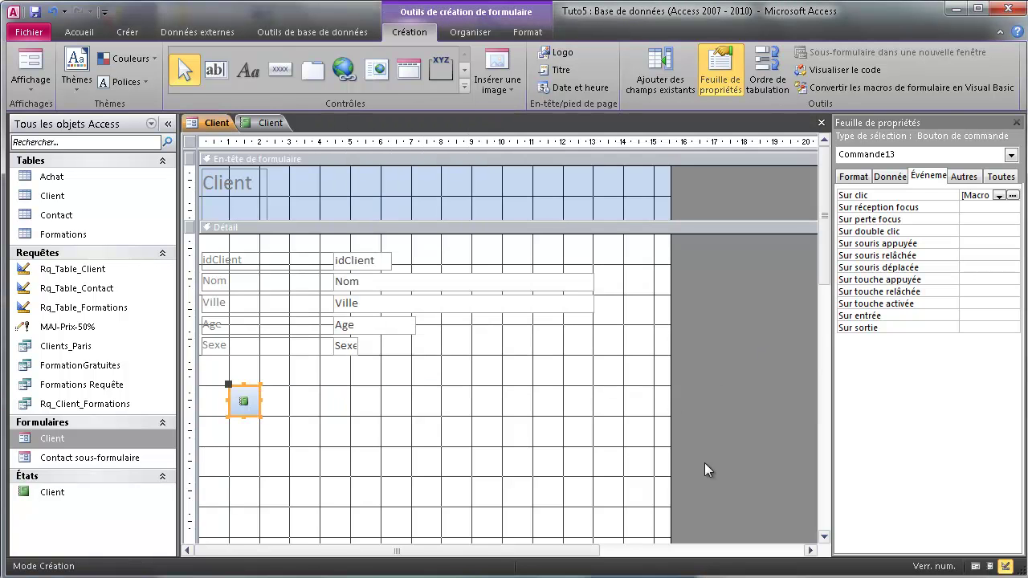
- Test the report button with the Client form in form view, and view the Contact sous-formulaire form before returning to Client
click(977, 567)
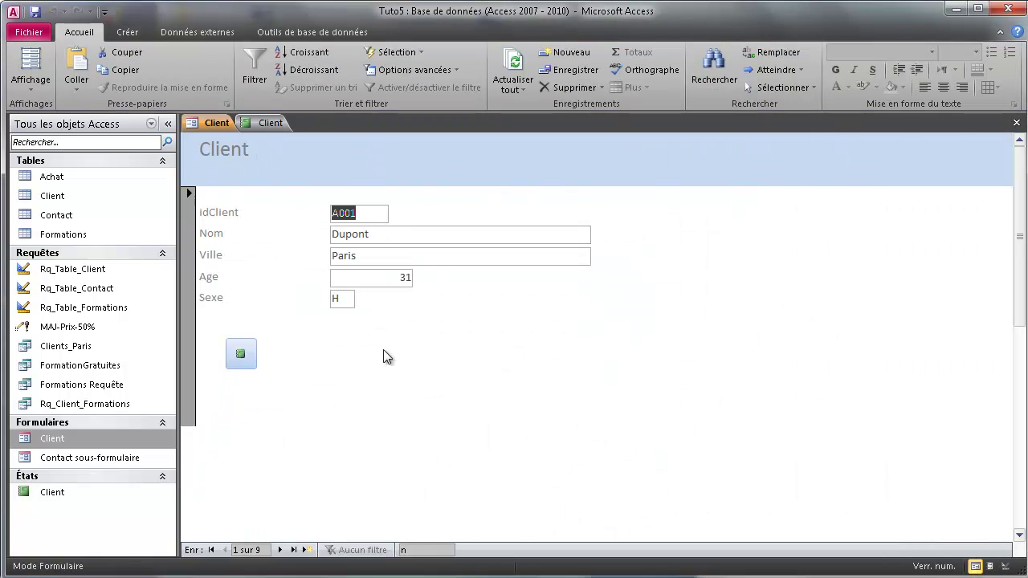
click(241, 355)
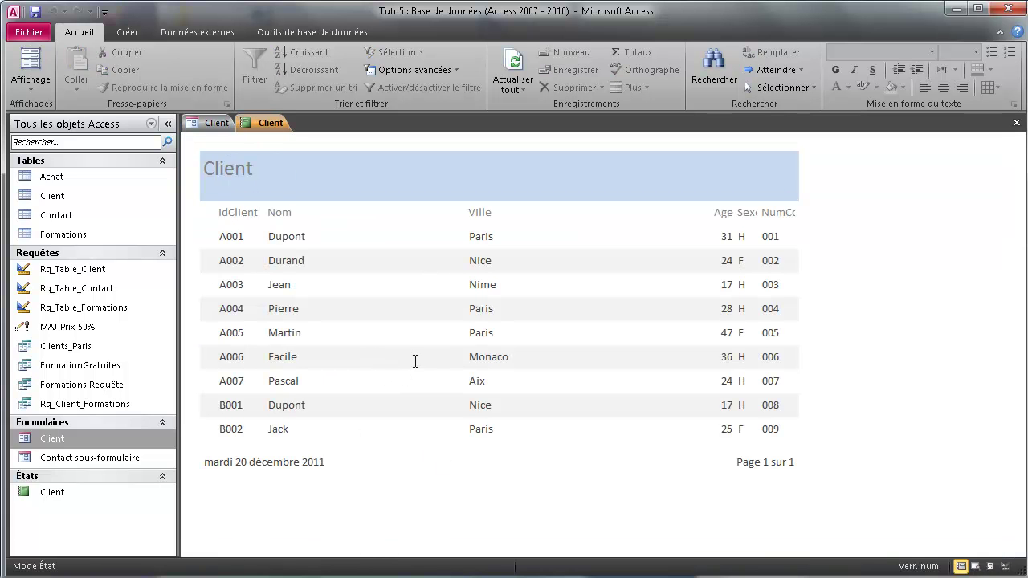
click(215, 123)
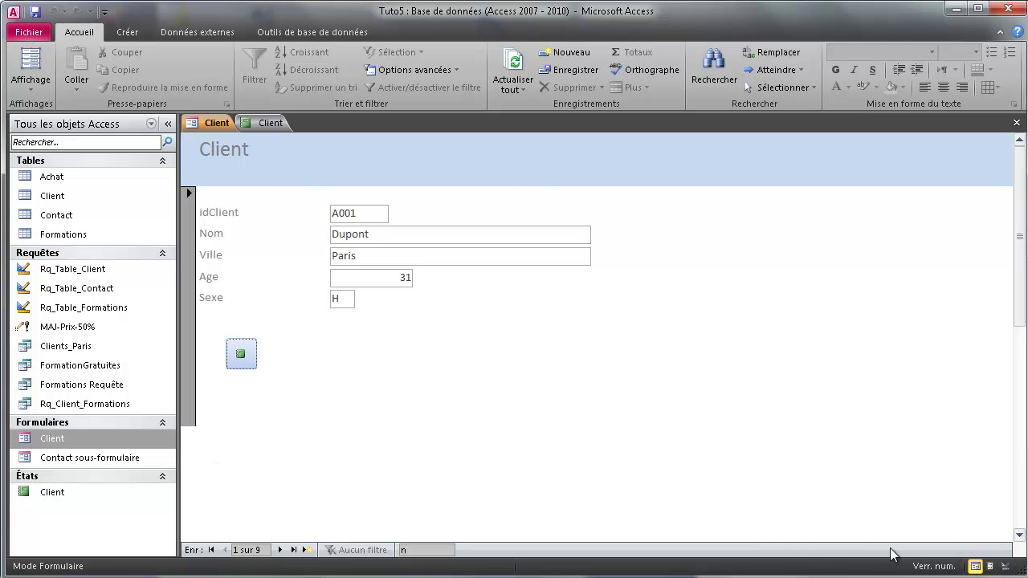
double_click(72, 460)
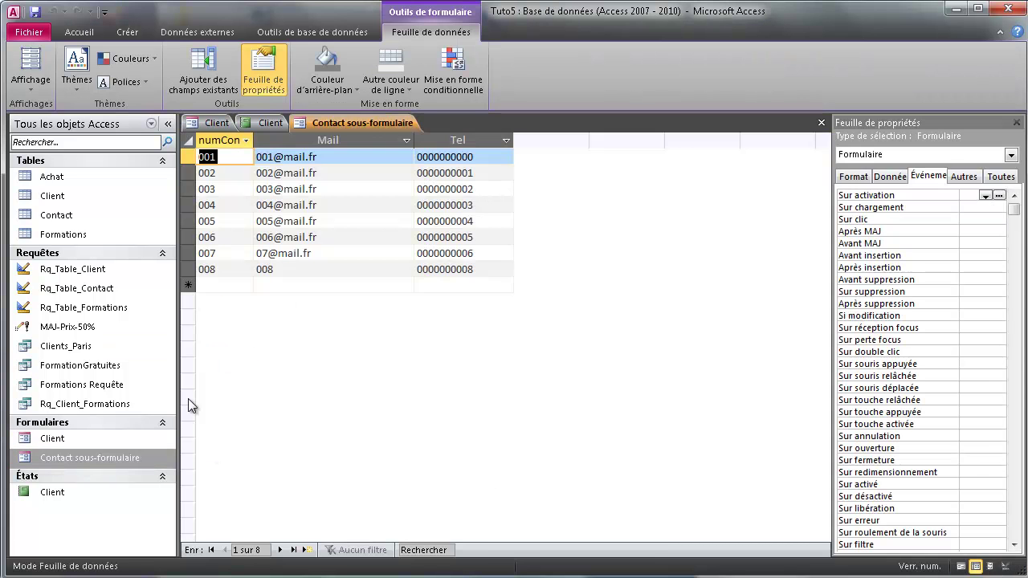
click(217, 123)
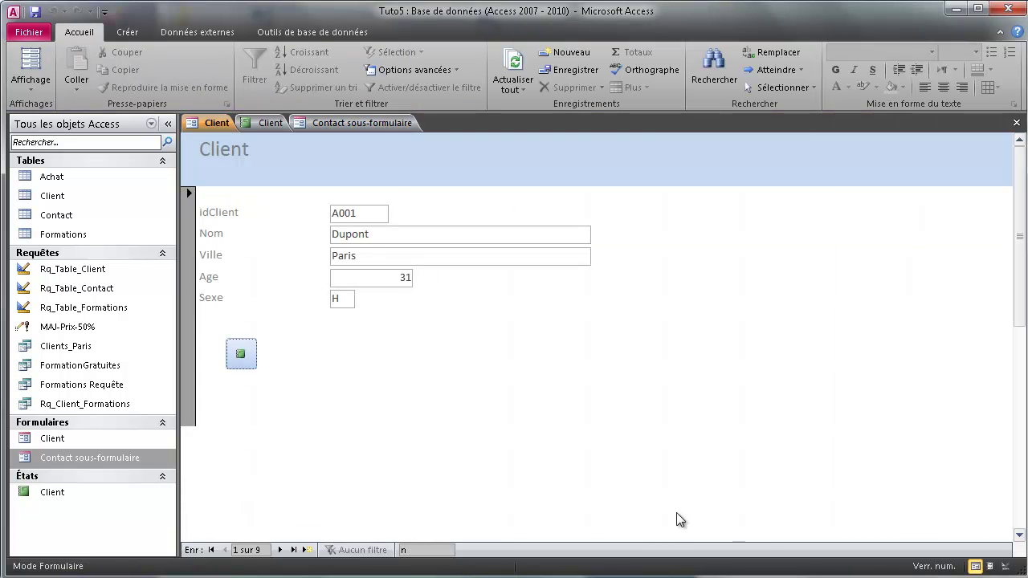
- Draw a second command button about 3 cm wide and 1 cm high beside the report button in the Client form's design
click(989, 567)
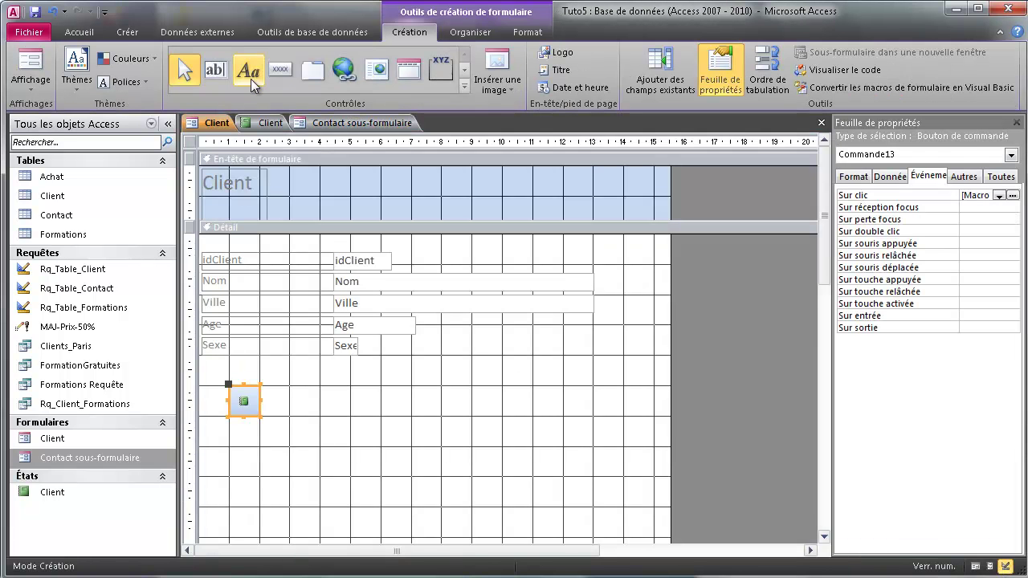
click(280, 69)
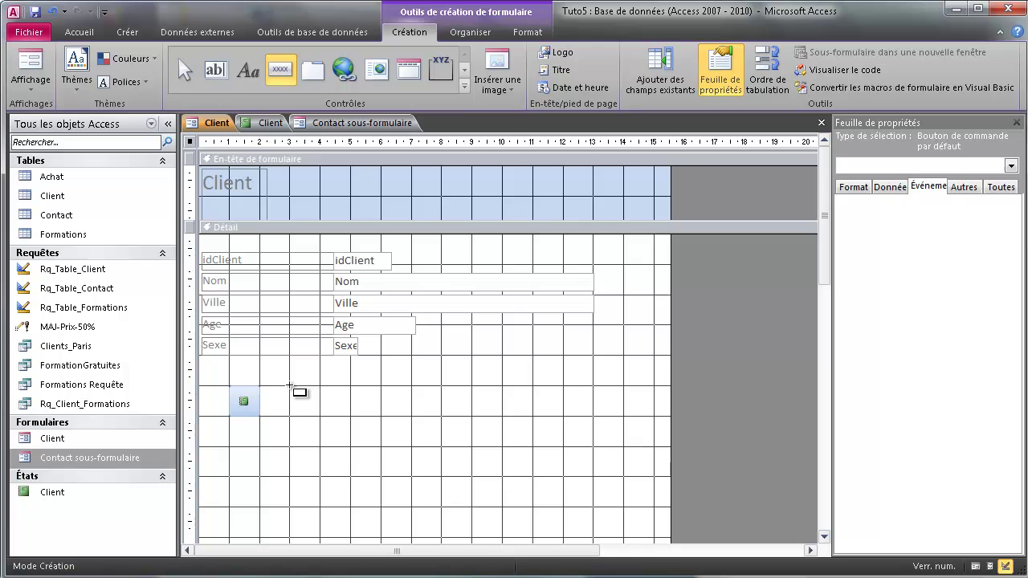
drag(290, 387, 378, 415)
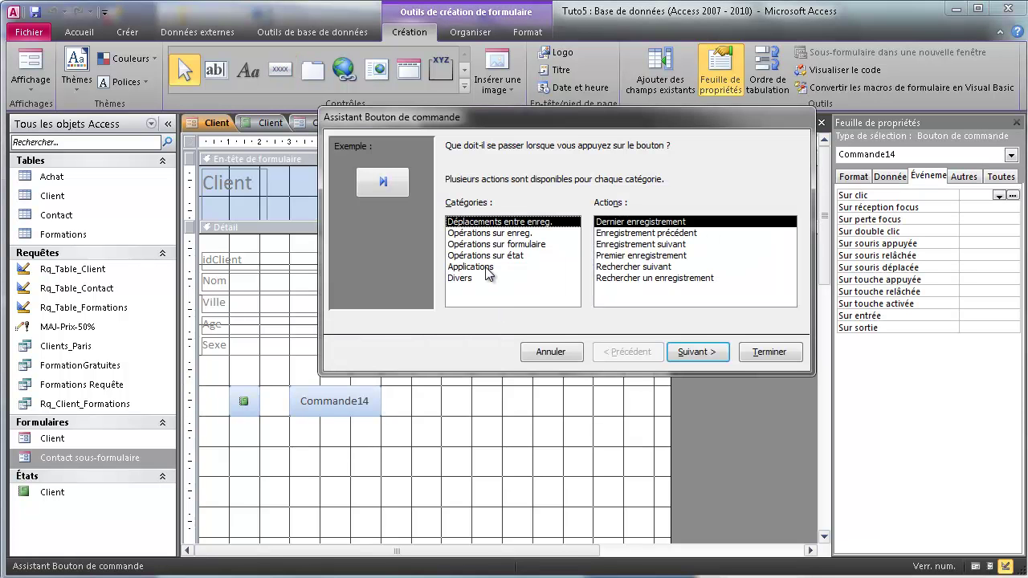
- Assign the Ouvrir un formulaire action from Opérations sur formulaire to the second button, targeting Contact sous-formulaire with the Formulaire MS Access image
click(500, 245)
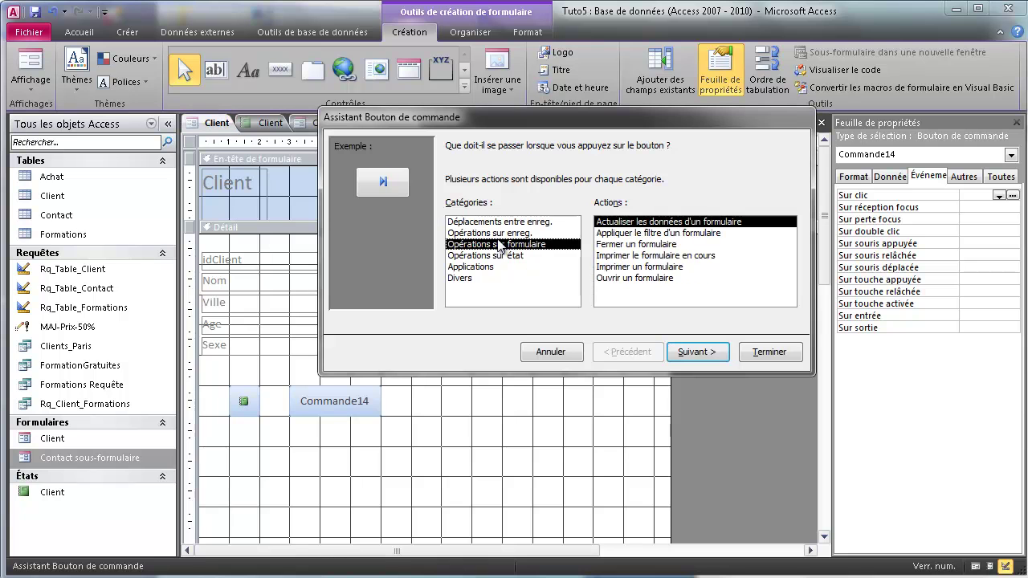
click(626, 278)
click(713, 353)
click(509, 196)
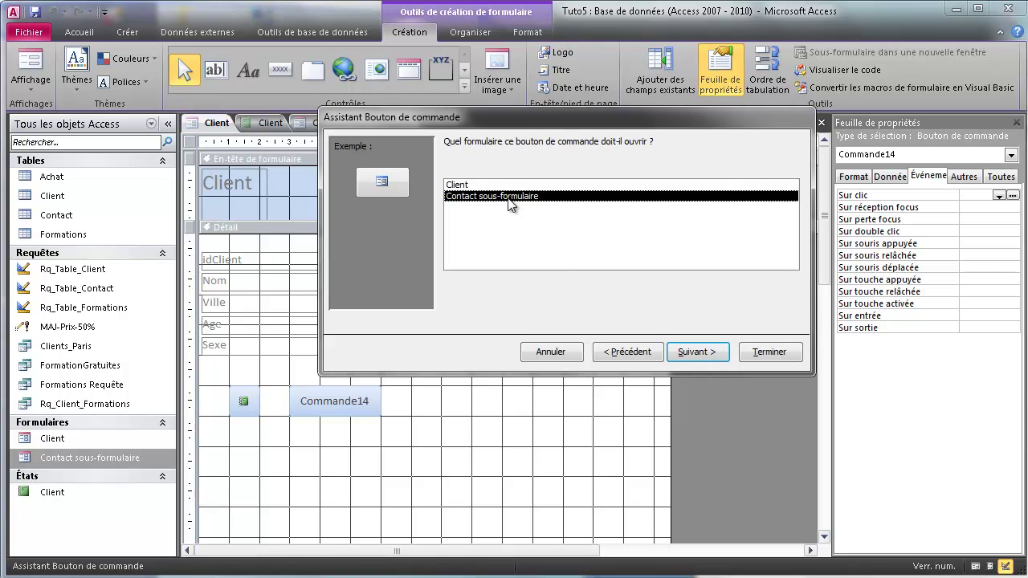
click(700, 353)
click(701, 353)
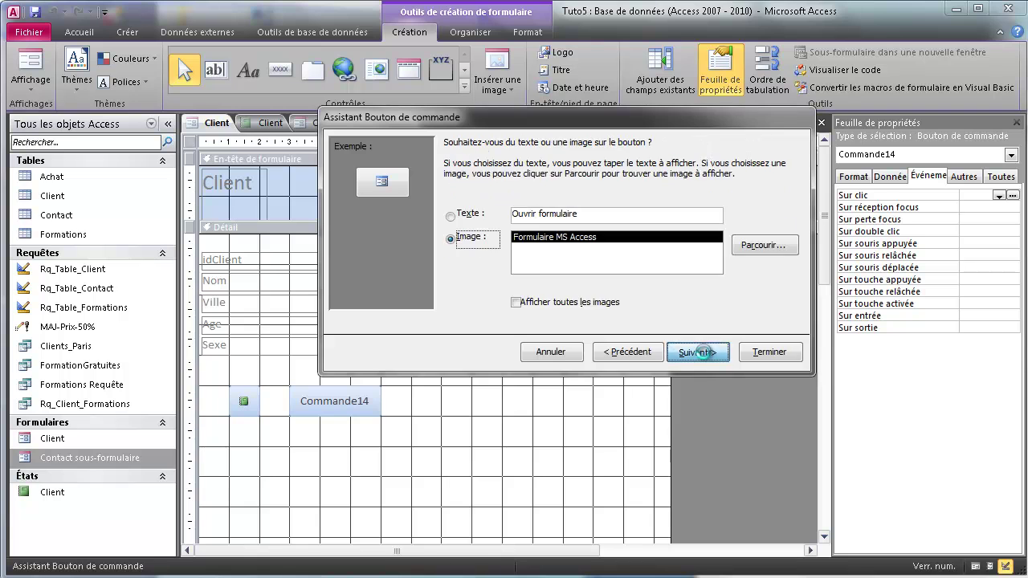
click(701, 354)
click(770, 352)
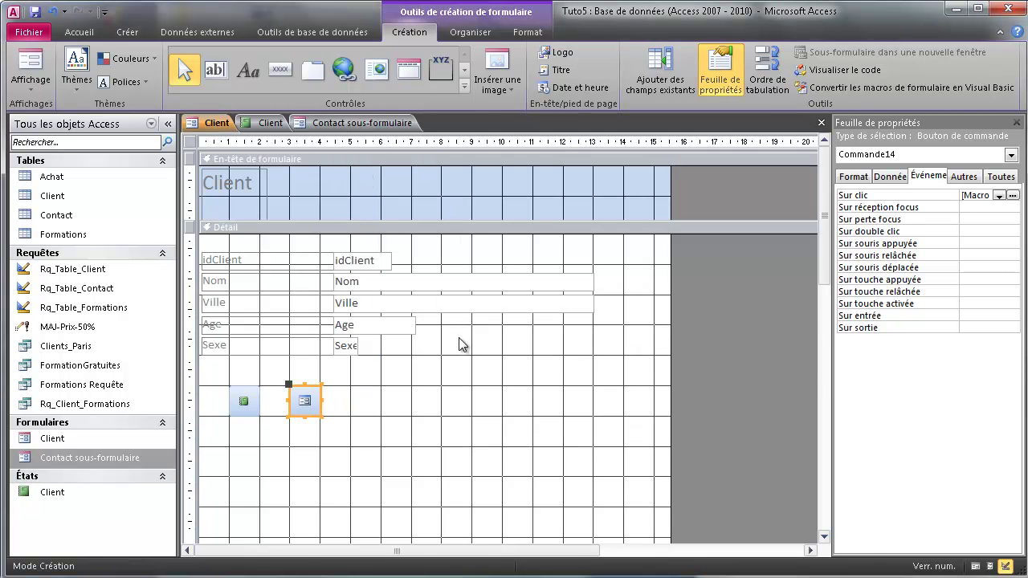
- Display the Client form in form view and test the button that opens Contact sous-formulaire
click(976, 567)
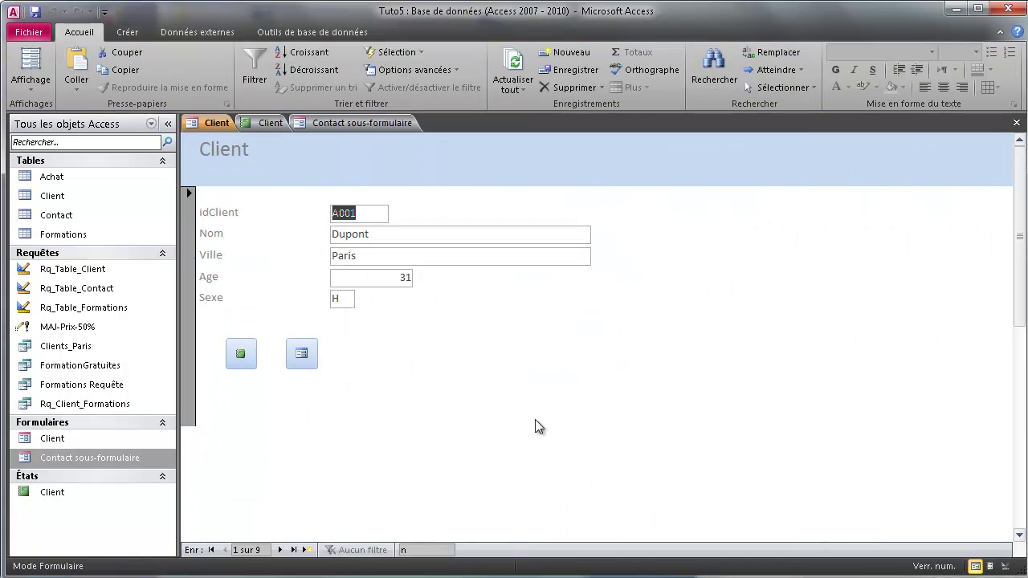
click(302, 354)
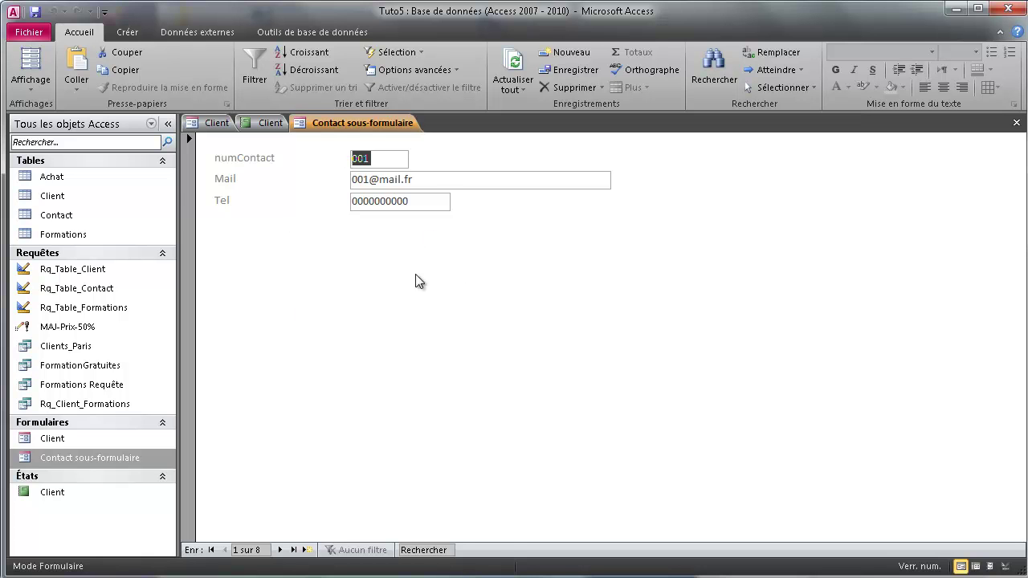
- Return to the Client form, advance to record A003 and test the button that opens the Contact sous-formulaire form
click(215, 123)
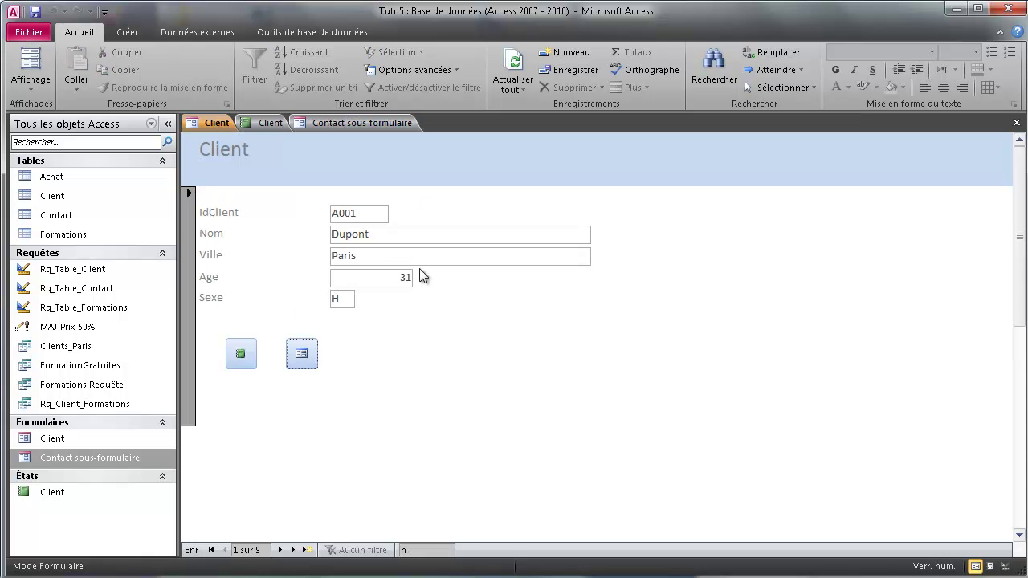
click(280, 550)
click(279, 551)
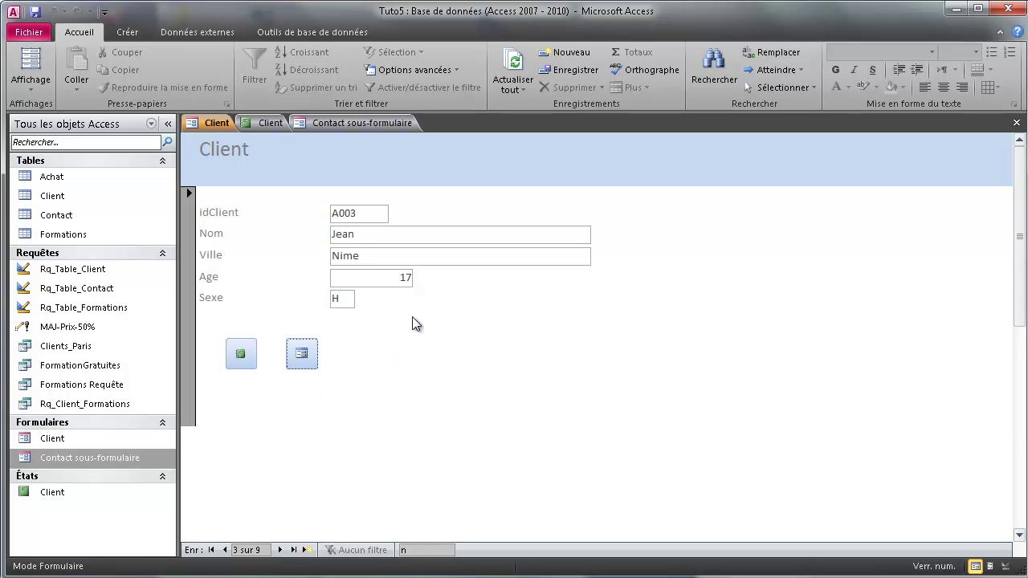
right_click(304, 357)
click(428, 346)
click(302, 354)
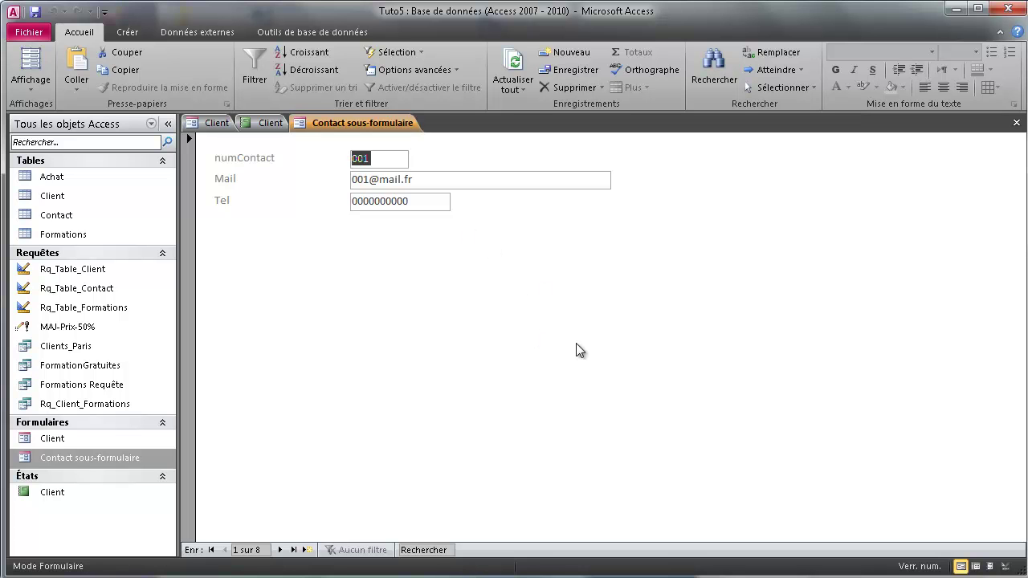
- View the open Client report, and return to the first record of the Client form
click(271, 124)
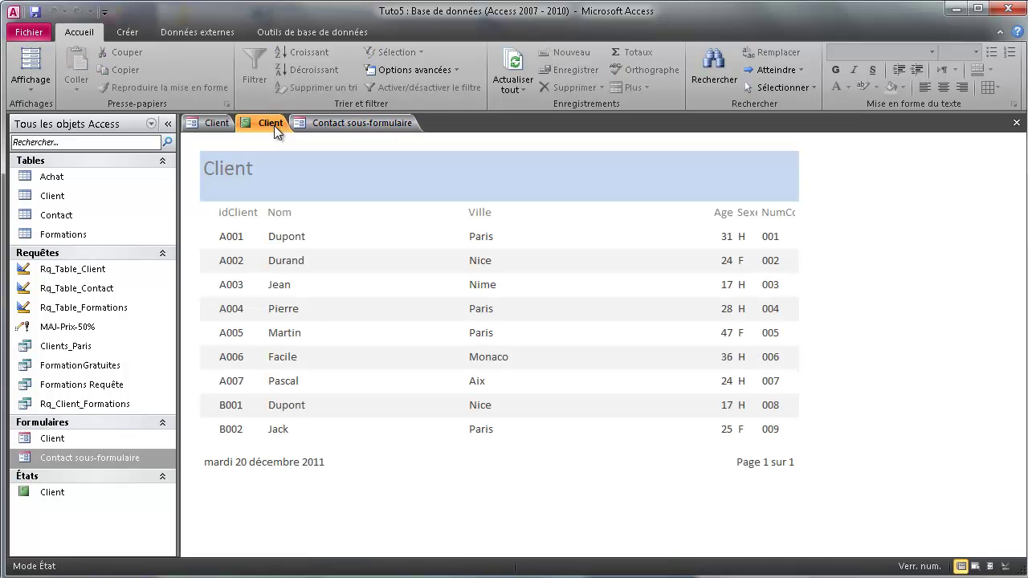
click(217, 123)
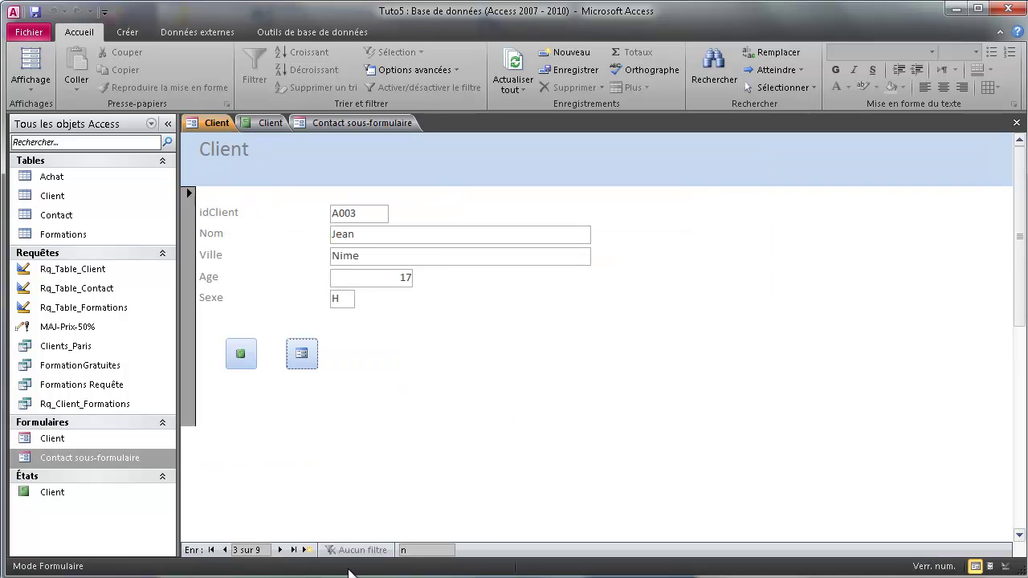
click(212, 550)
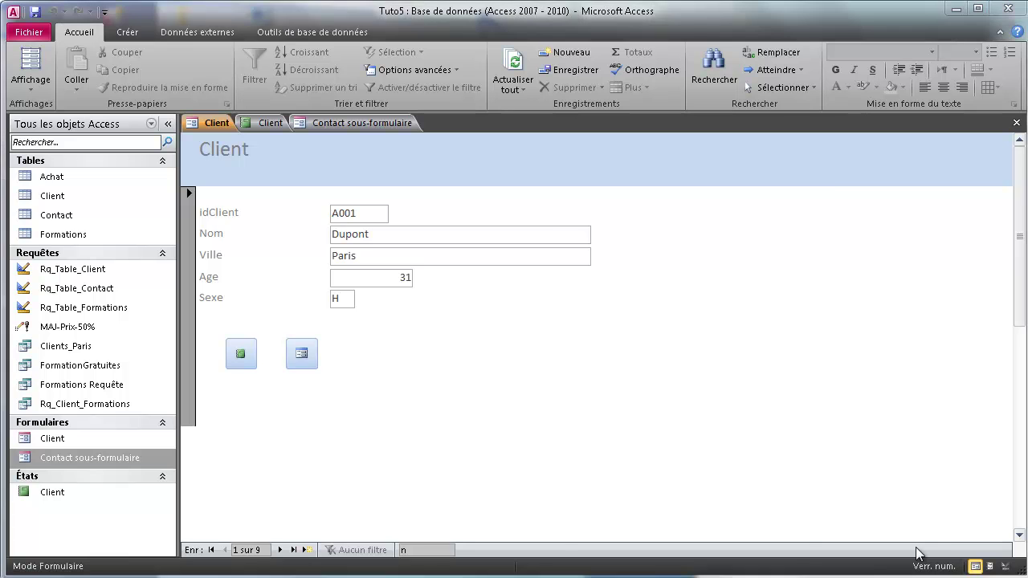
- Draw a command button about 2 cm wide and 1 cm high near the 9 cm mark beside Age in the Client form's design
click(1008, 566)
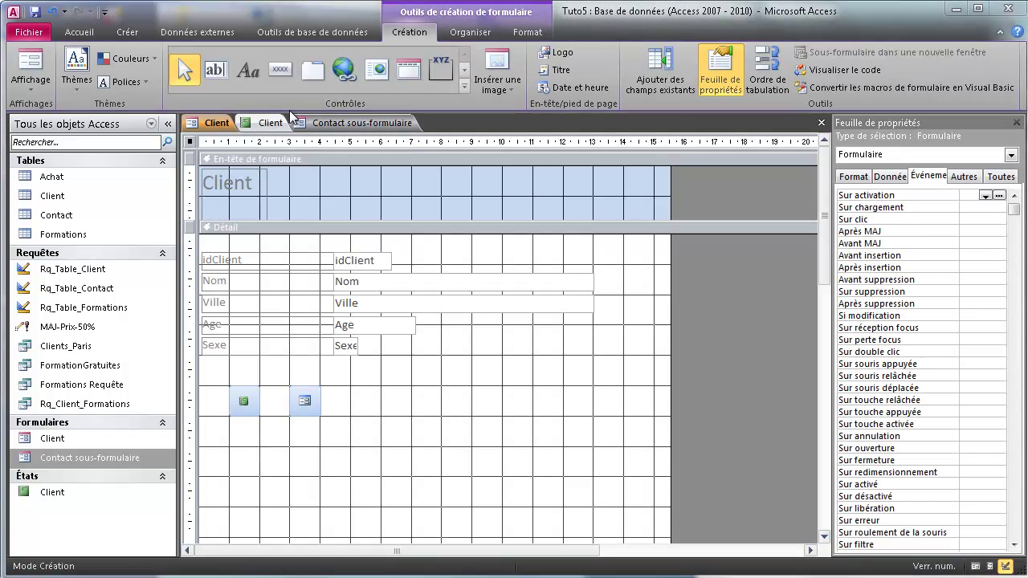
click(280, 69)
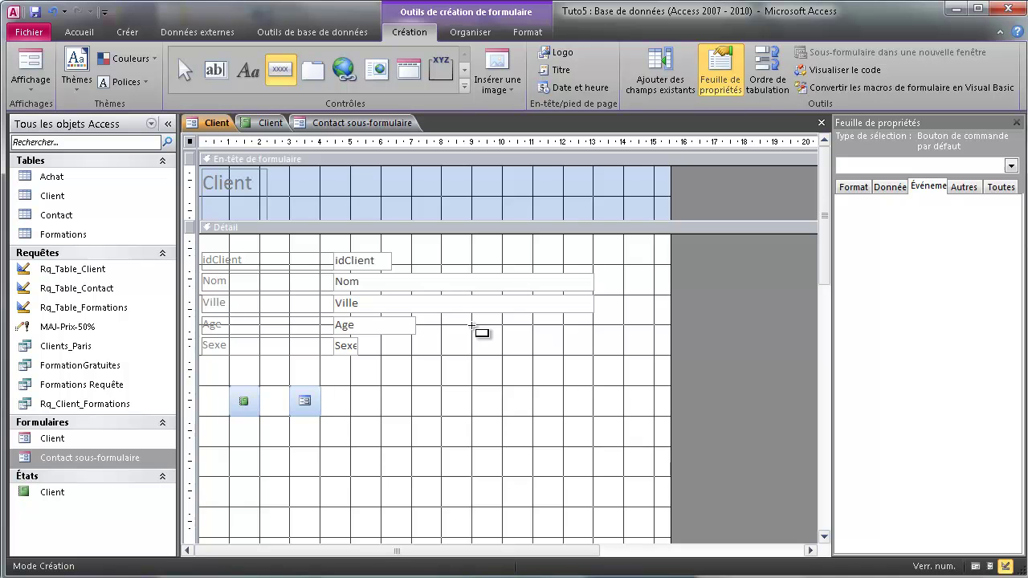
drag(471, 325, 533, 355)
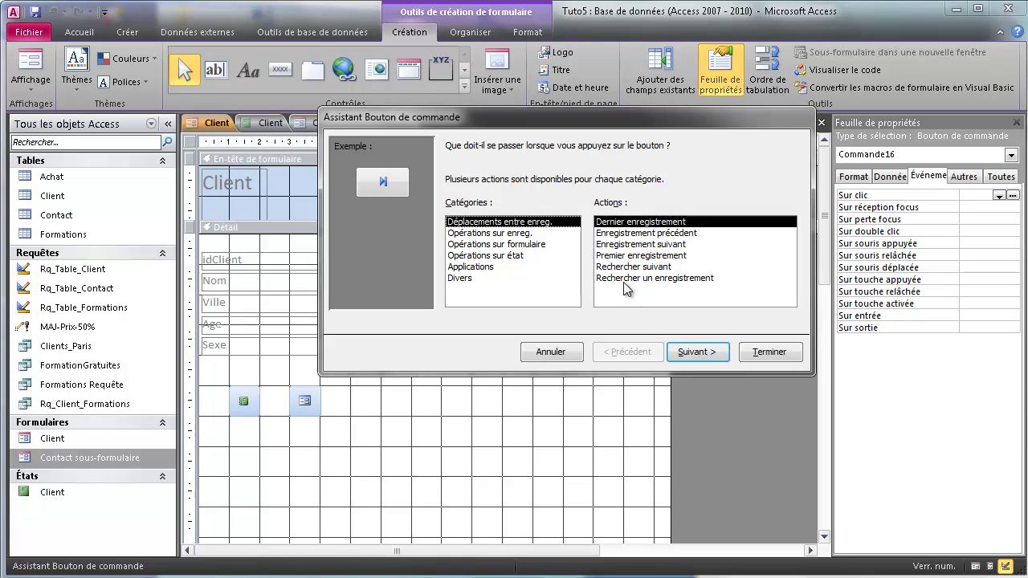
- Assign the Enregistrement précédent action from Déplacements entre enreg. to the new button, keeping the default image and name
click(630, 279)
click(634, 268)
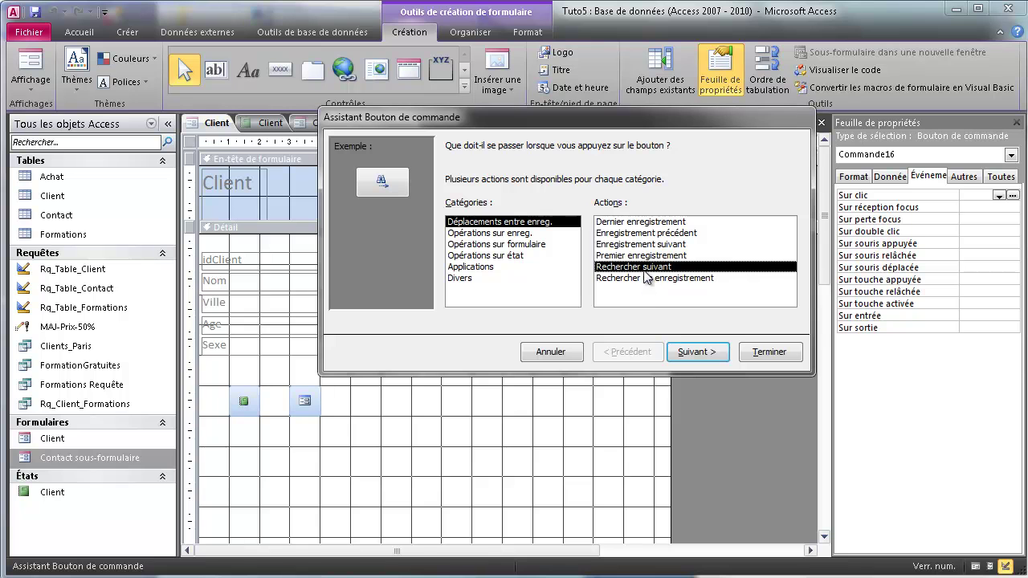
click(641, 245)
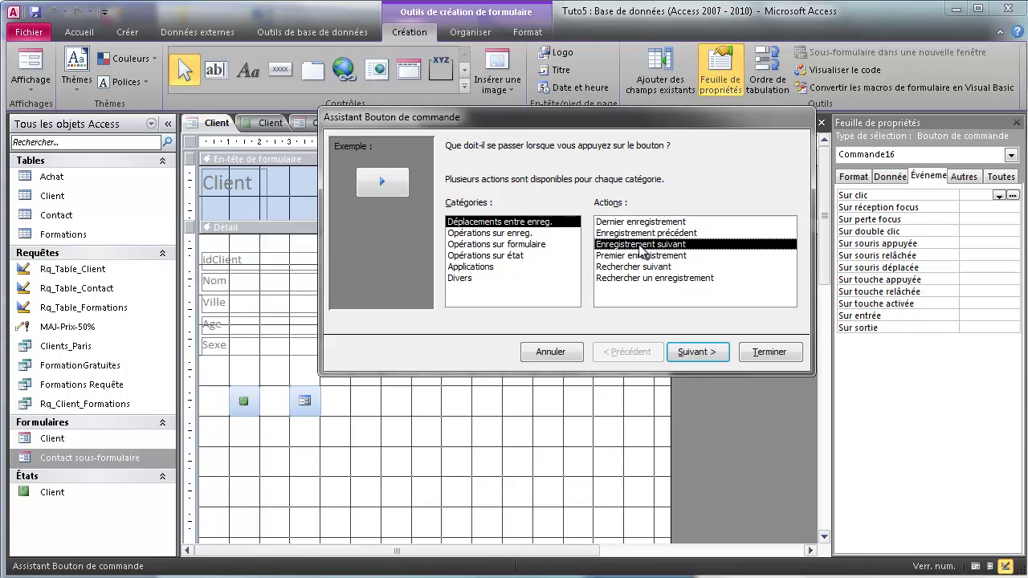
click(648, 235)
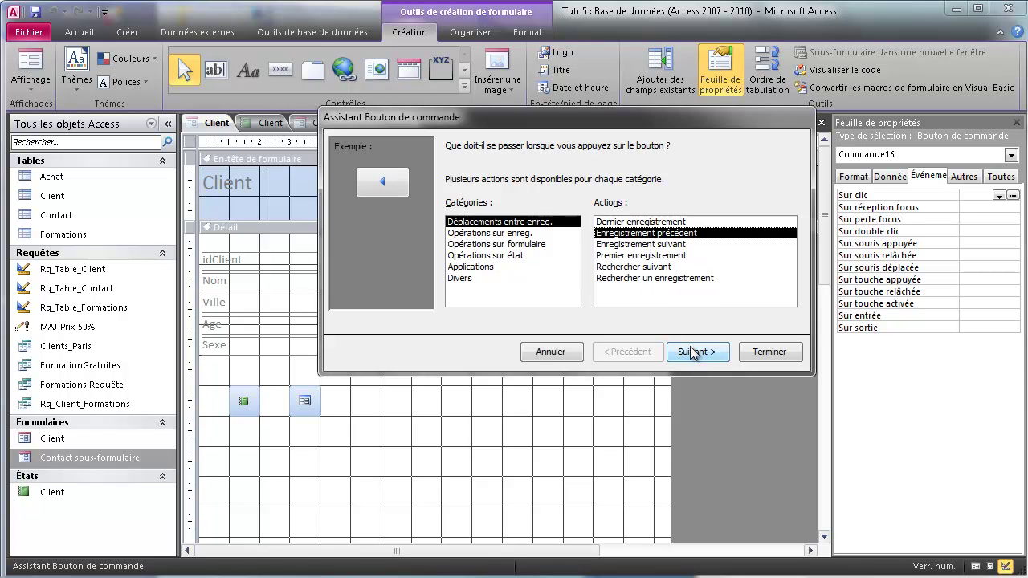
click(696, 352)
click(697, 357)
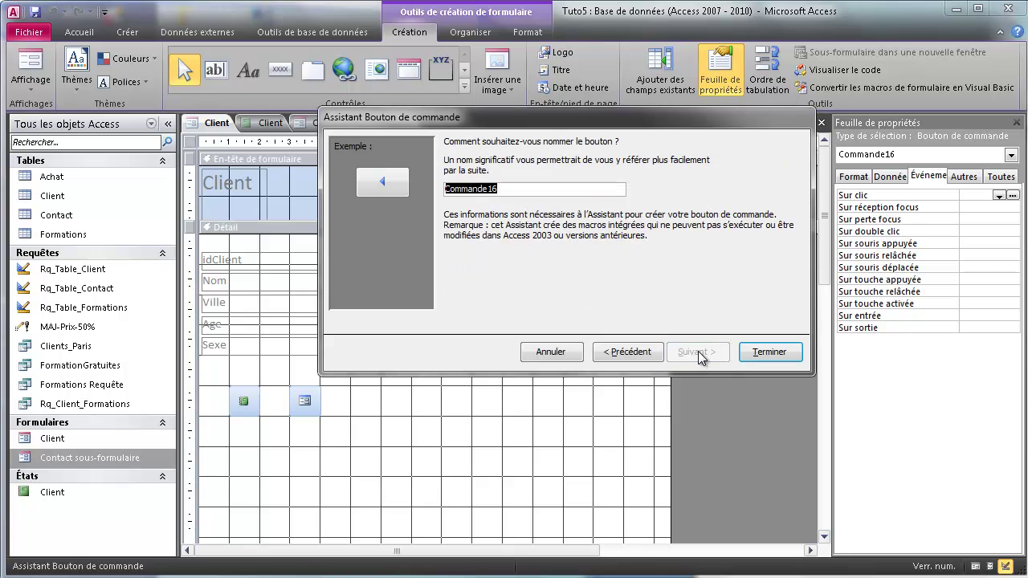
click(744, 358)
- Add a command button beside the previous-record button, aligned with it, using the Enregistrement suivant action and the Atteindre Suivant image
click(279, 69)
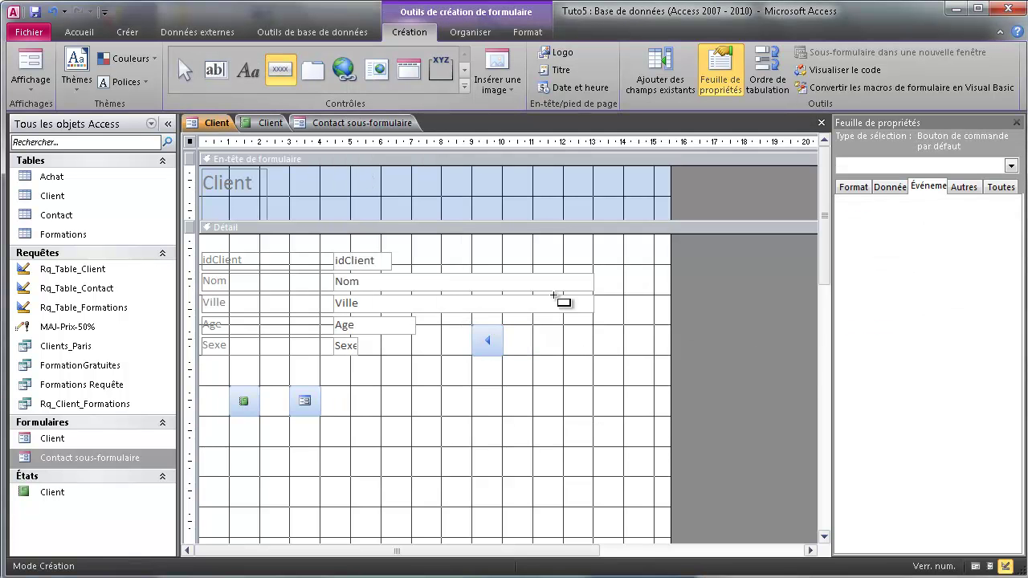
drag(534, 328, 609, 369)
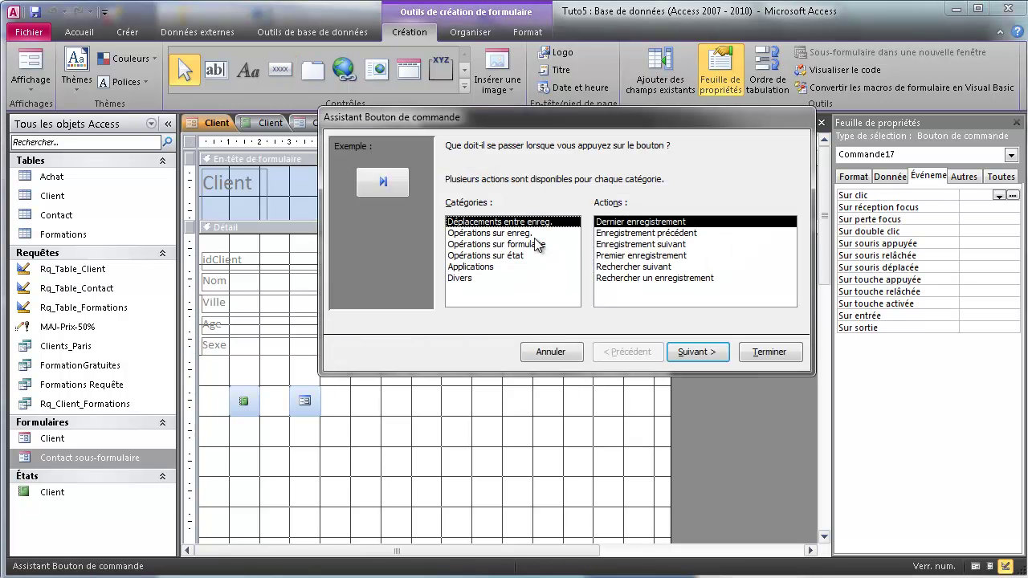
click(640, 244)
click(697, 352)
click(710, 352)
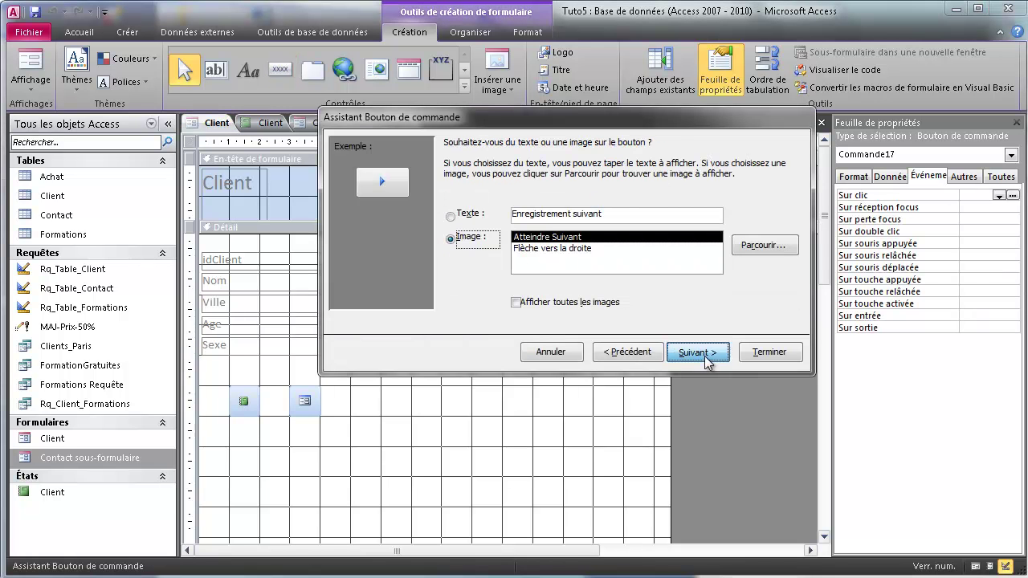
click(768, 353)
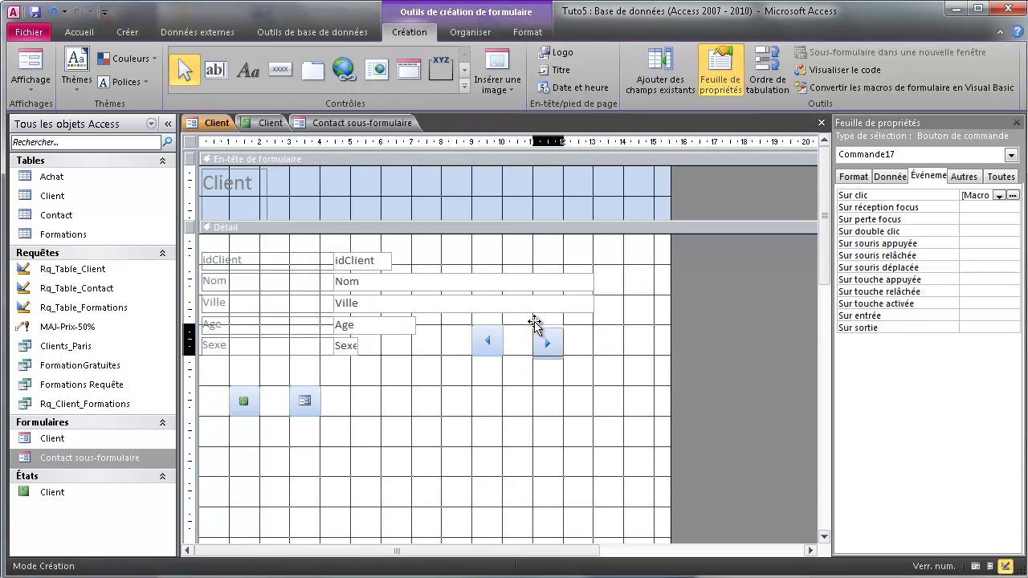
click(545, 400)
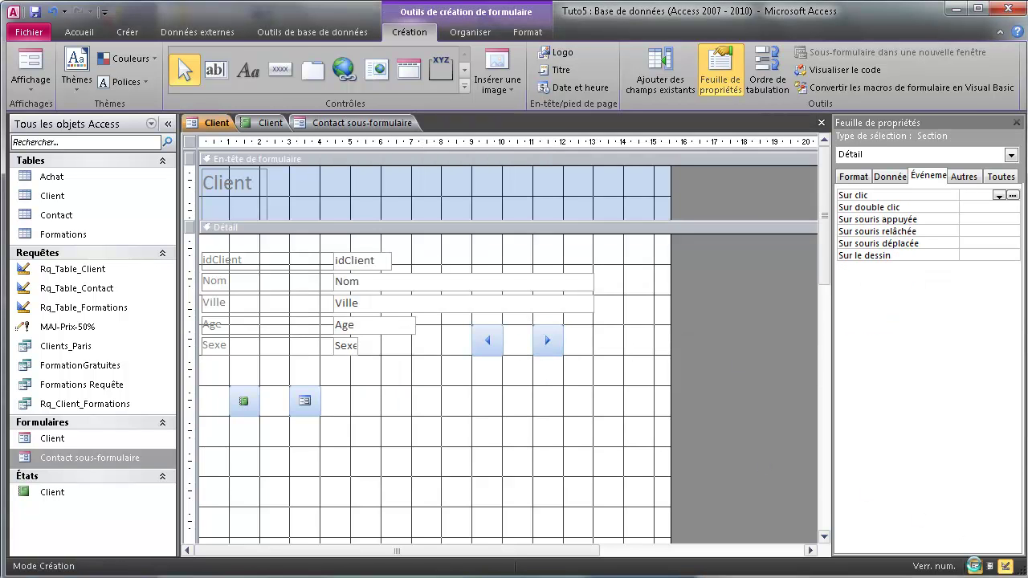
- Display the Client form in form view and test the next-record and previous-record buttons through the client records
click(975, 566)
click(545, 294)
click(545, 294)
click(546, 294)
click(546, 294)
click(547, 294)
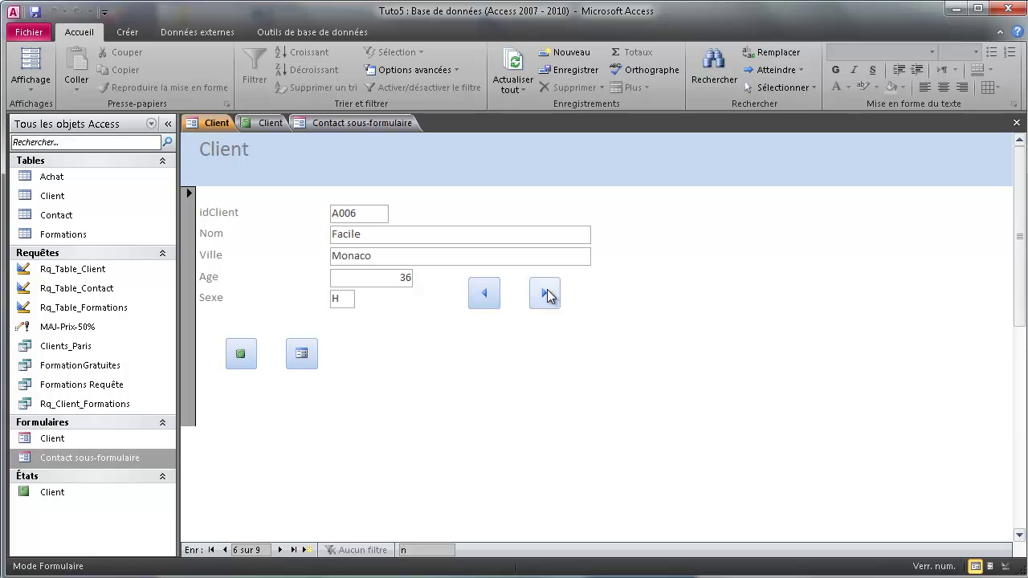
click(547, 294)
click(547, 294)
click(484, 295)
click(485, 294)
click(485, 295)
click(545, 294)
click(545, 293)
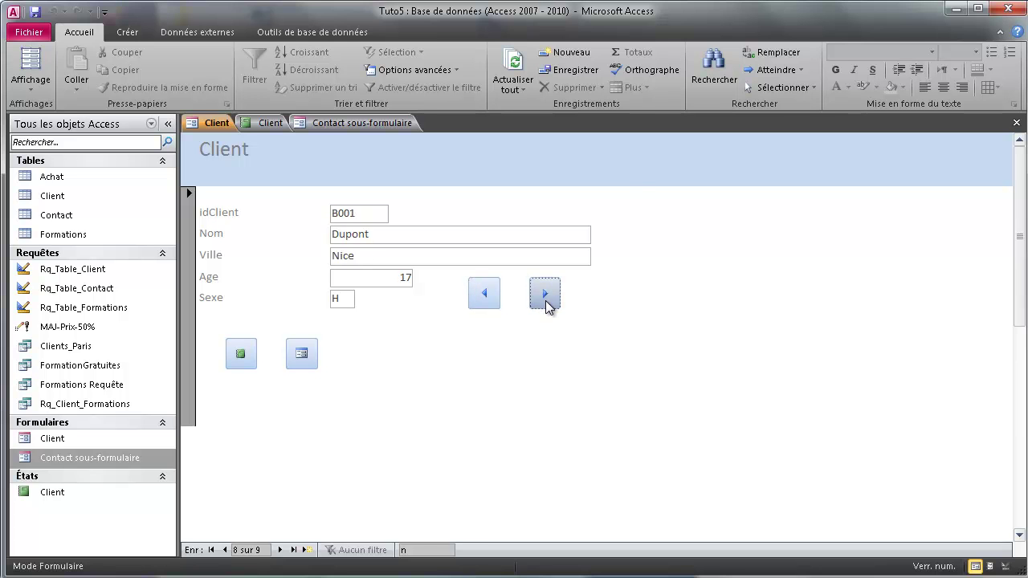
click(545, 294)
click(546, 294)
click(546, 294)
click(522, 244)
click(484, 294)
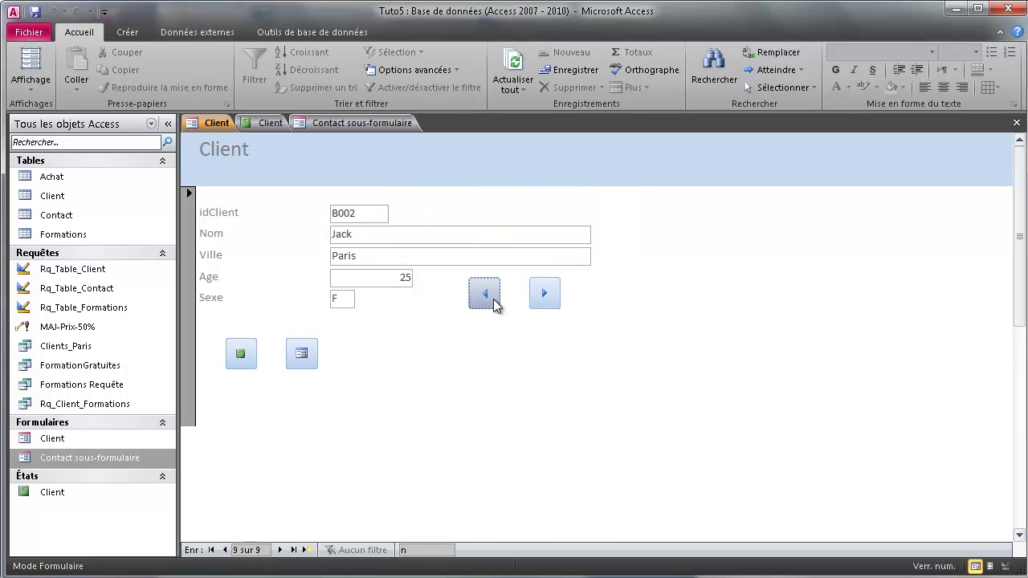
click(484, 294)
click(485, 294)
click(484, 294)
click(484, 294)
click(484, 294)
click(545, 294)
click(497, 294)
click(496, 294)
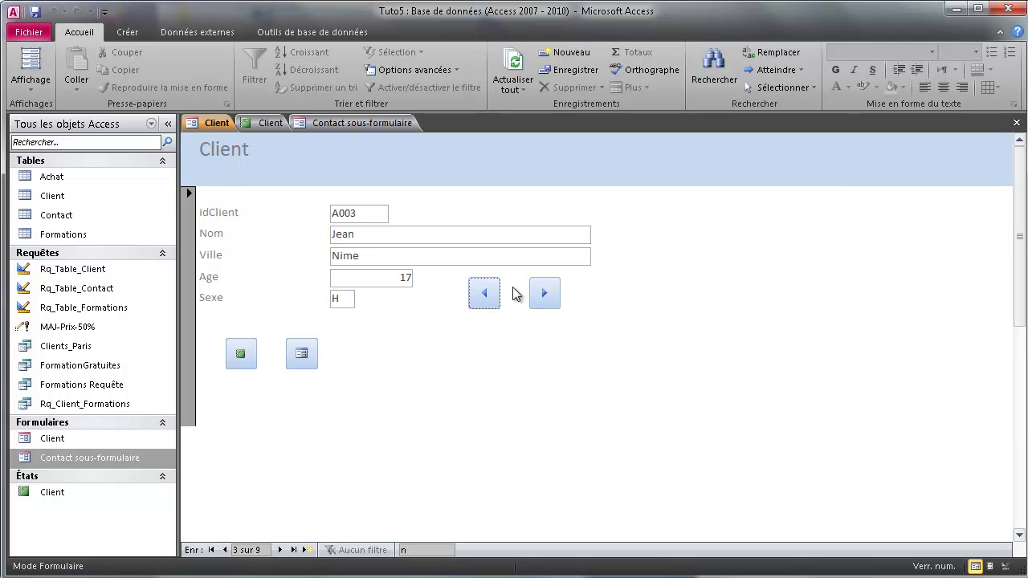
click(540, 294)
- Draw a command button about 1.5 cm wide and high in the Client form's header, near the 10 cm mark
click(1005, 566)
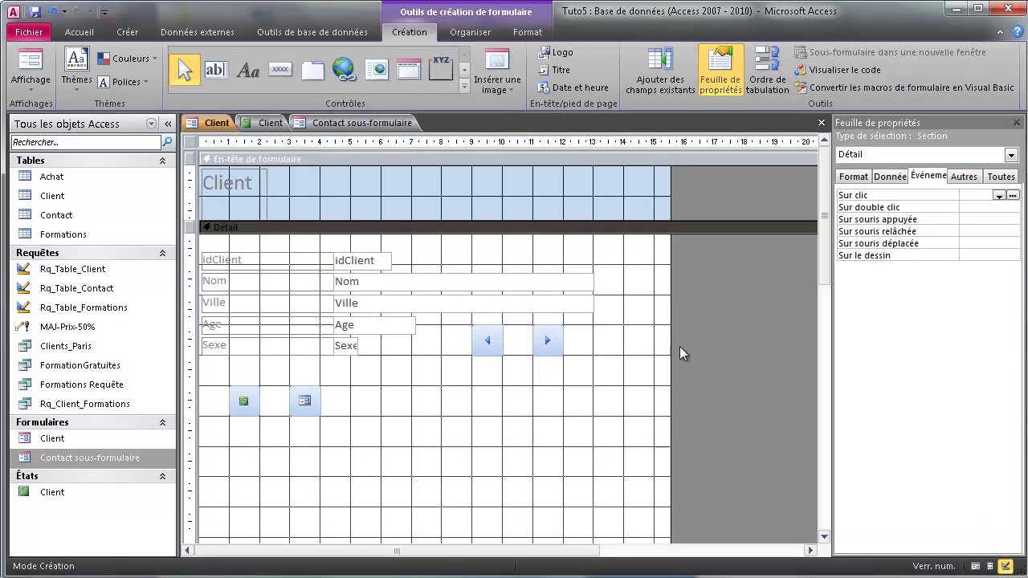
click(280, 69)
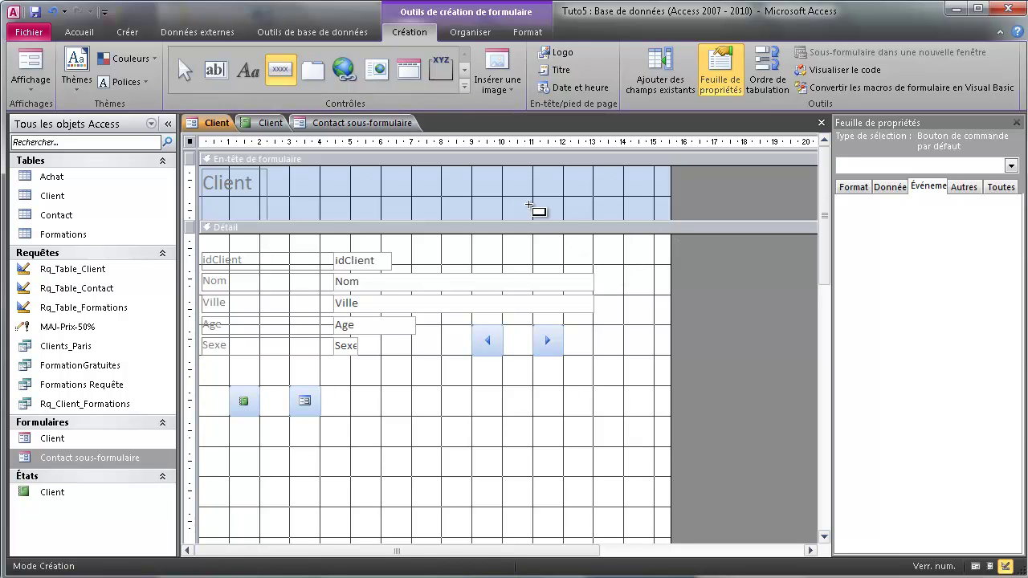
drag(493, 172, 536, 216)
- Assign Quitter une application from Applications to the header button with the Stop image, and move it to about the 11 cm mark
click(474, 267)
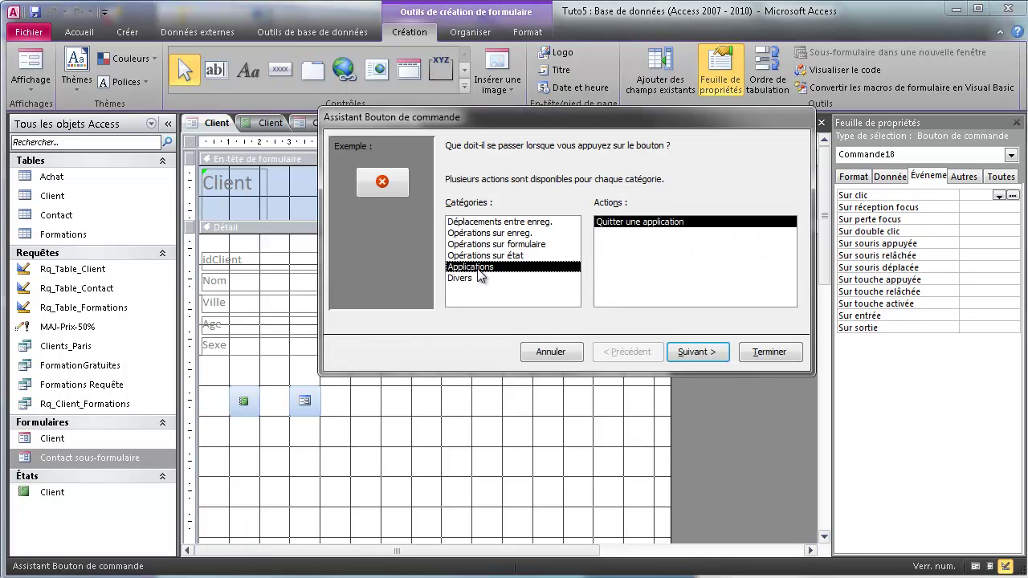
click(691, 352)
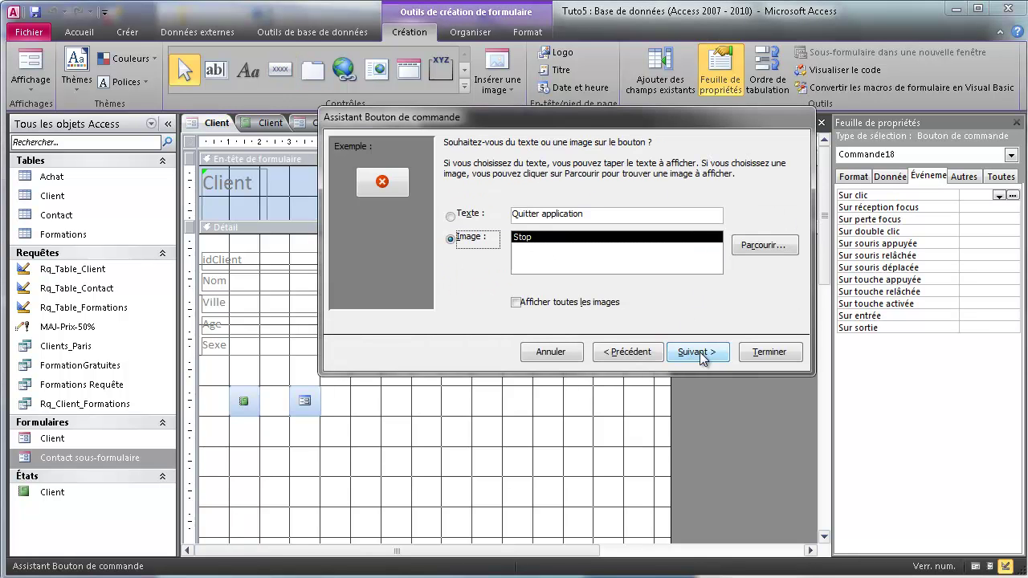
click(723, 353)
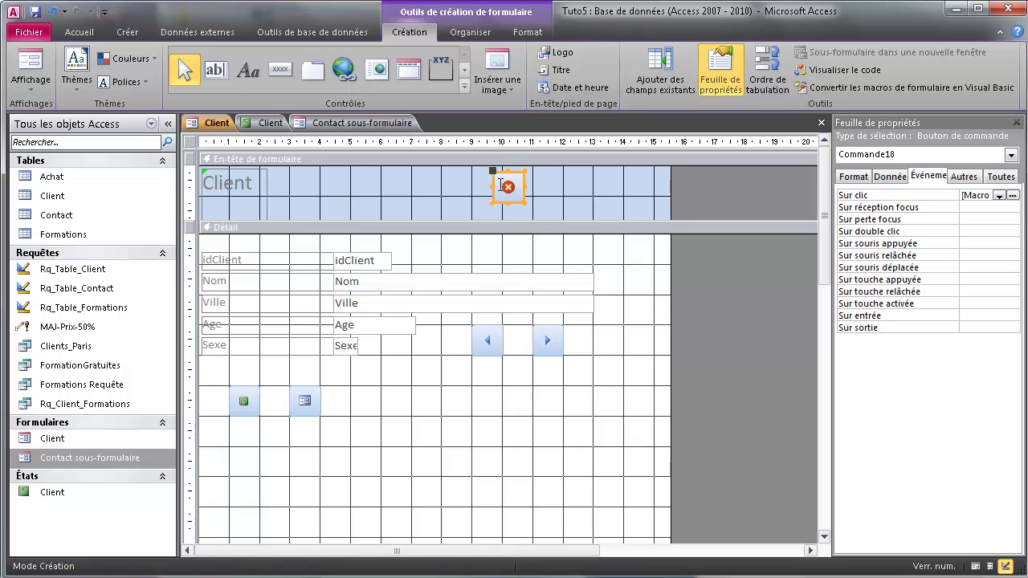
drag(494, 173, 527, 173)
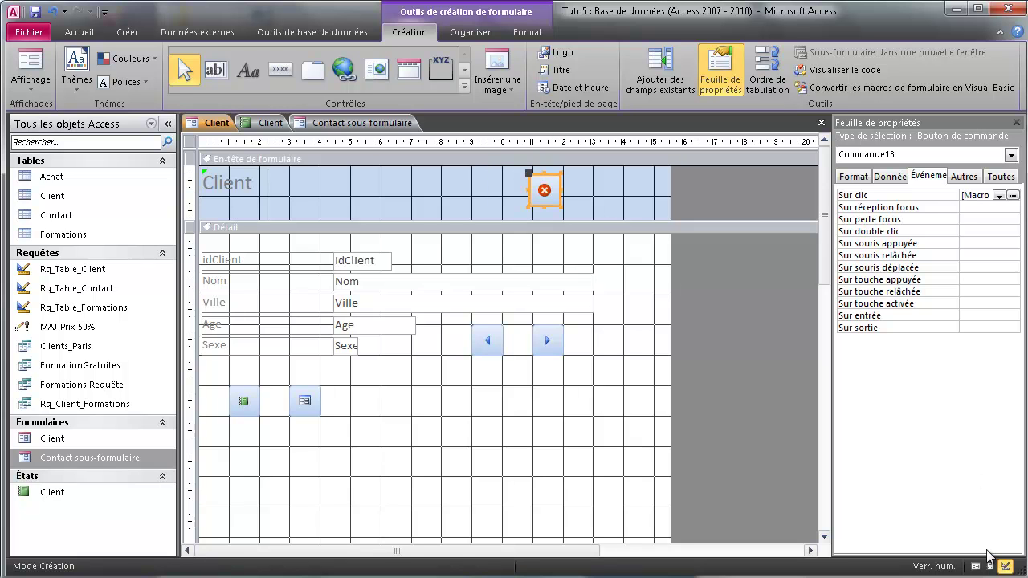
- Test the quit button in form view, saving the Client form's design changes and replacing the earlier modifications
click(975, 567)
click(541, 155)
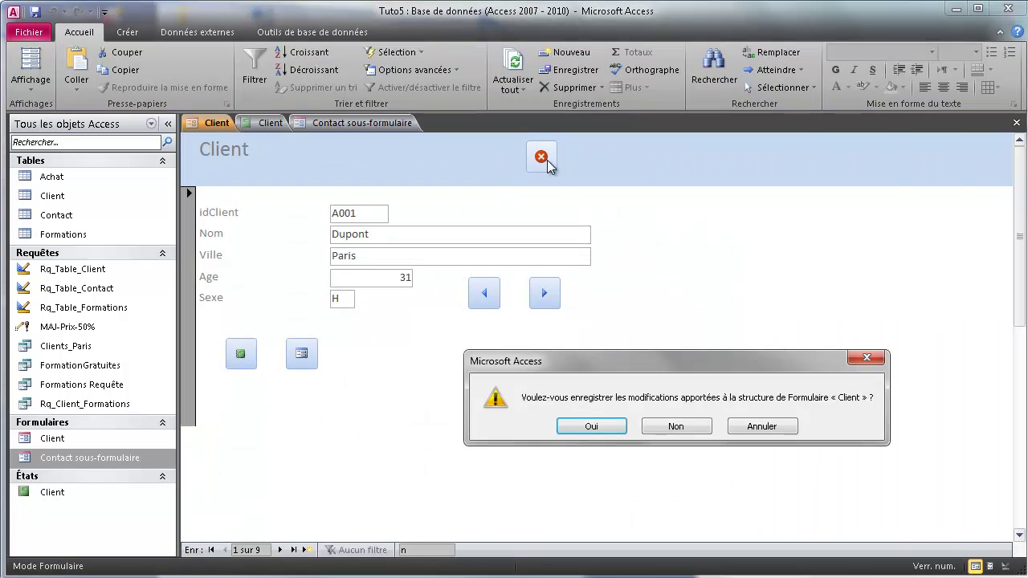
click(620, 431)
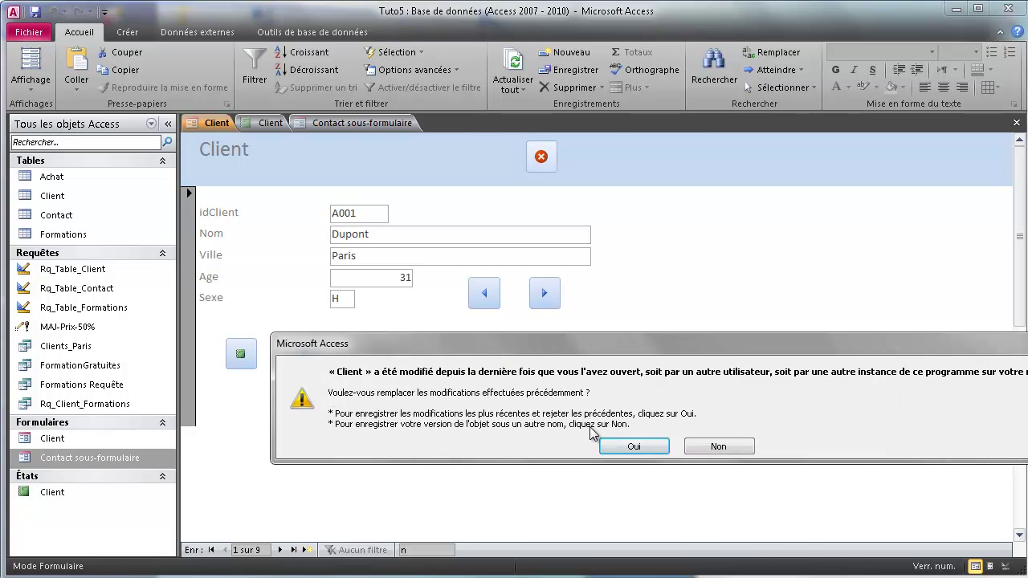
click(648, 450)
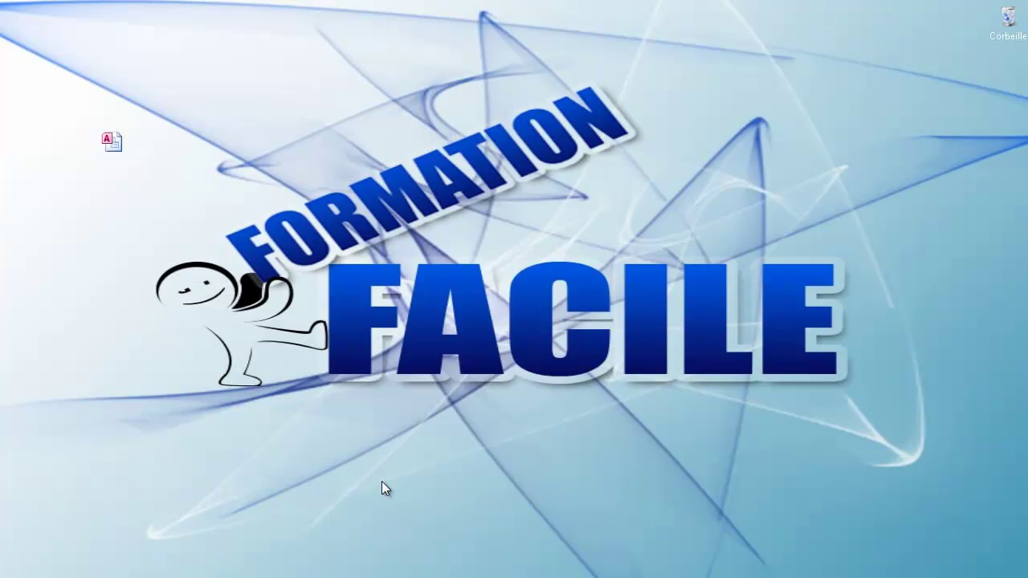
- Reopen the Tuto5 database, open the Client report and the Client form, and test the form's quit button
double_click(122, 144)
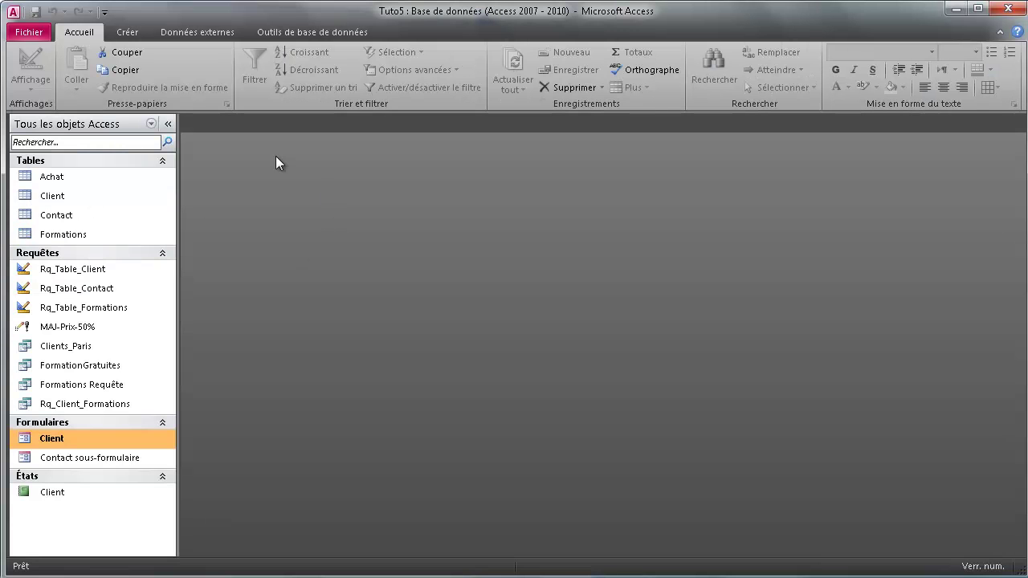
double_click(61, 492)
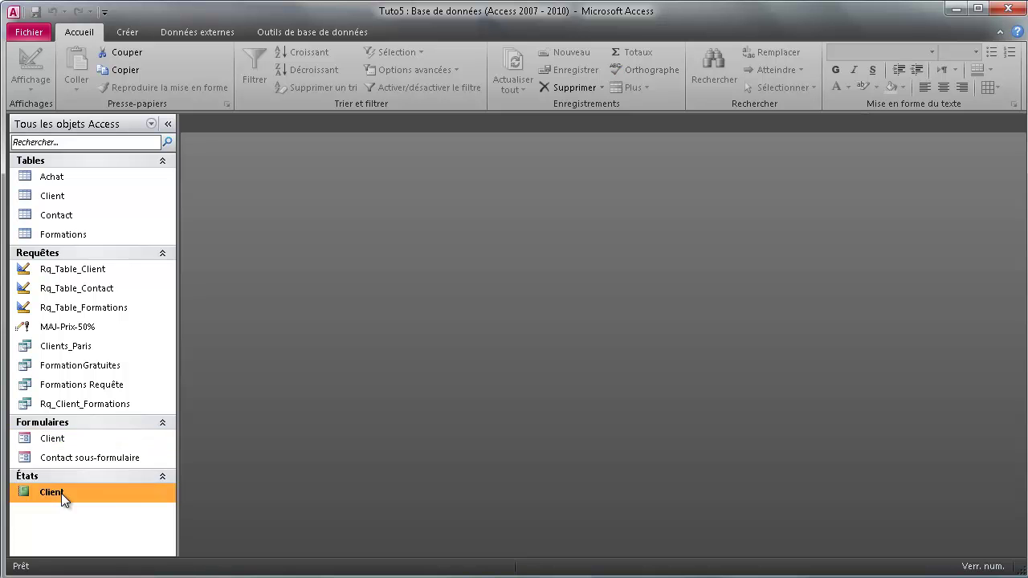
double_click(95, 440)
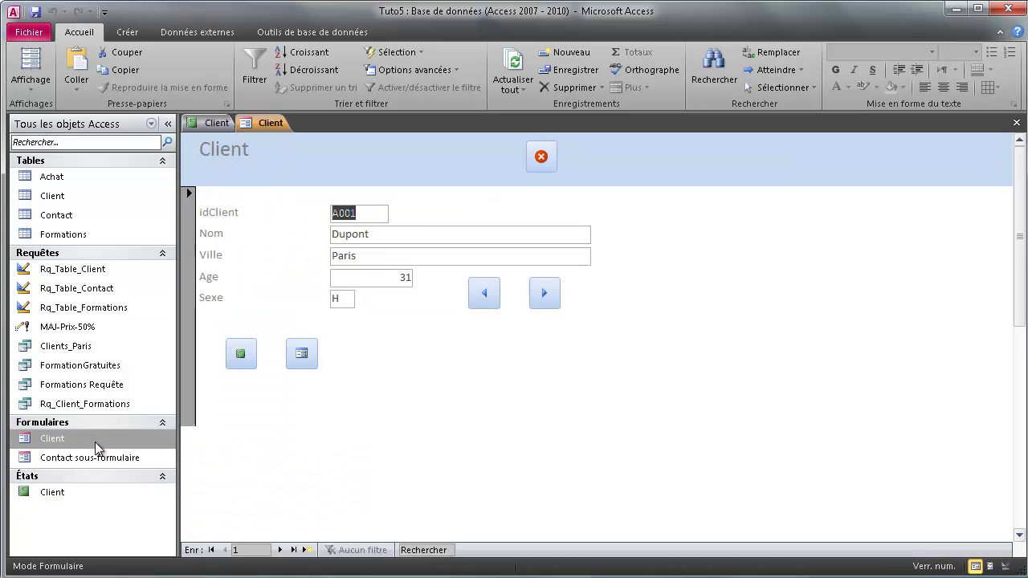
click(540, 159)
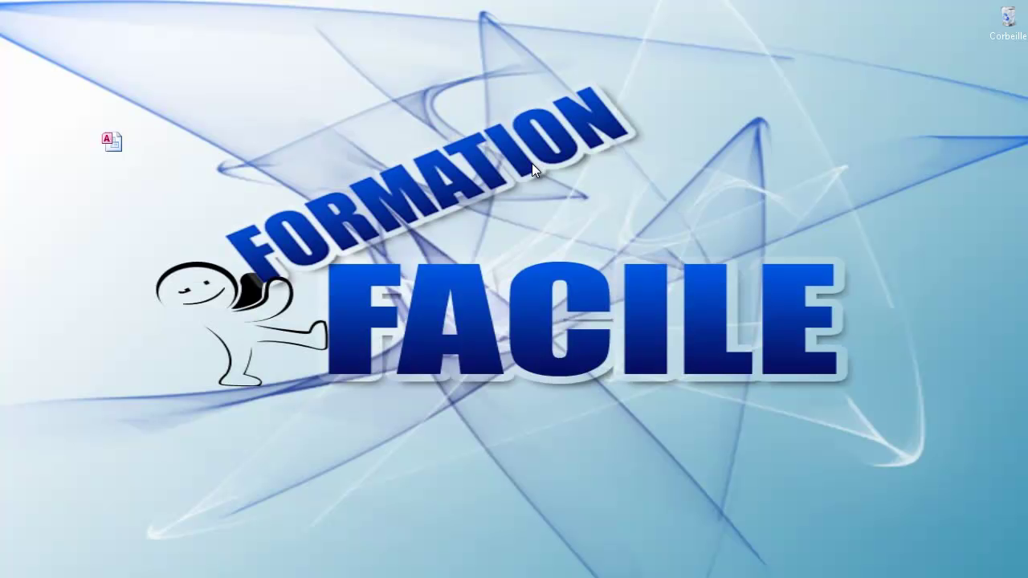
- Reopen the Tuto5 database and open the Client form in design view
double_click(119, 145)
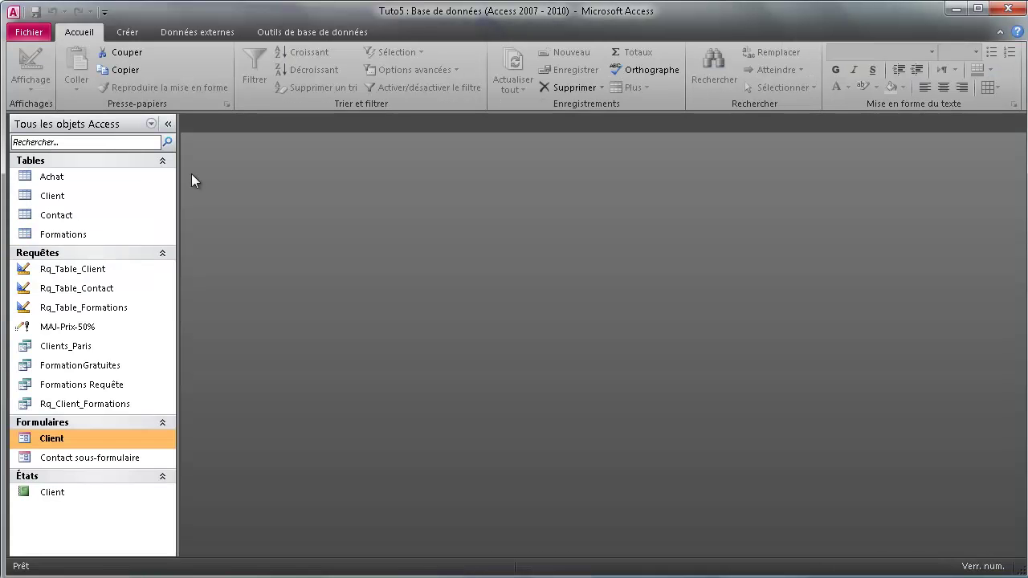
double_click(99, 438)
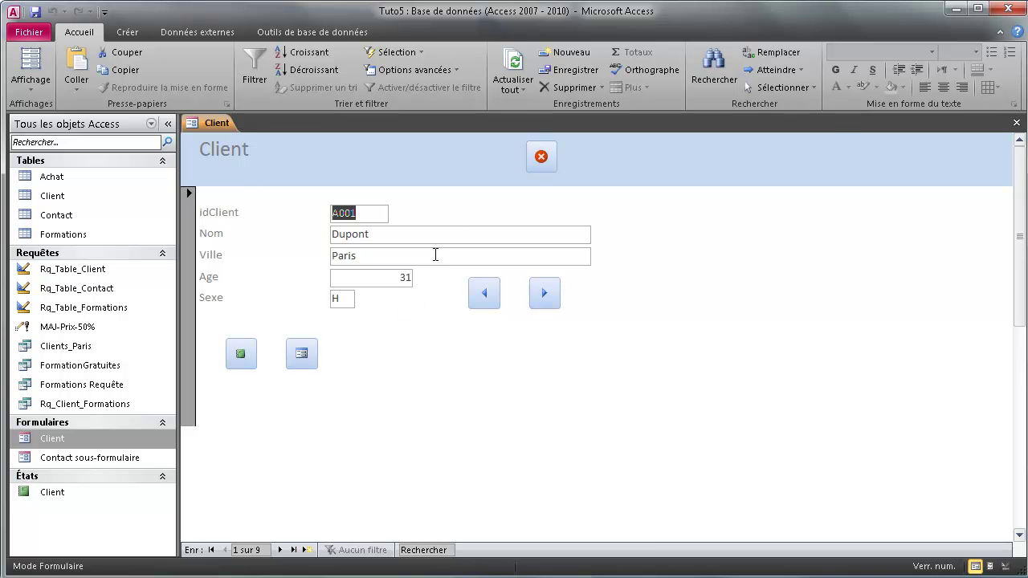
click(1004, 566)
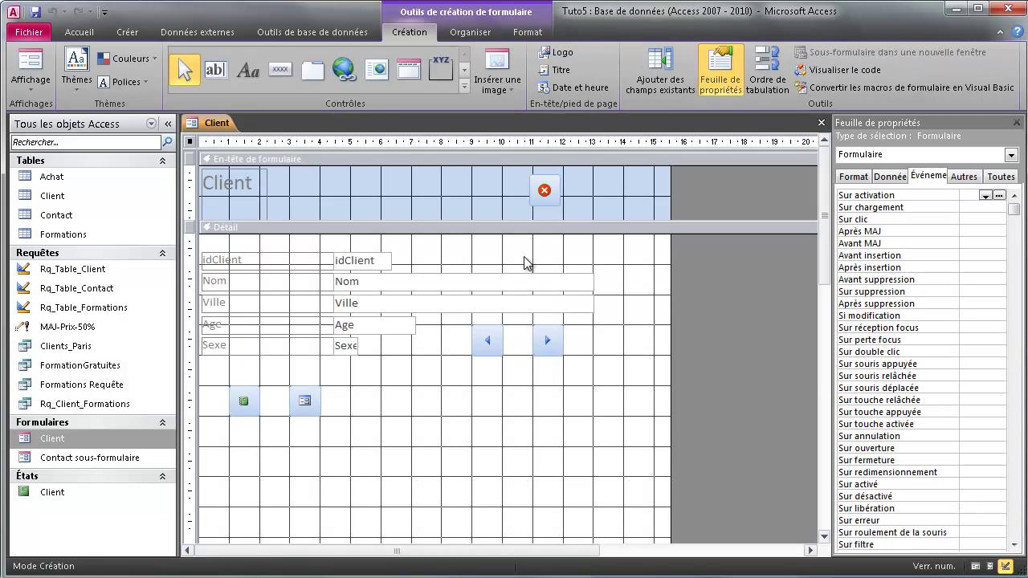
- Add a command button with the Rechercher un enregistrement action, and move it to about the 13 cm mark, level with the navigation buttons
click(291, 73)
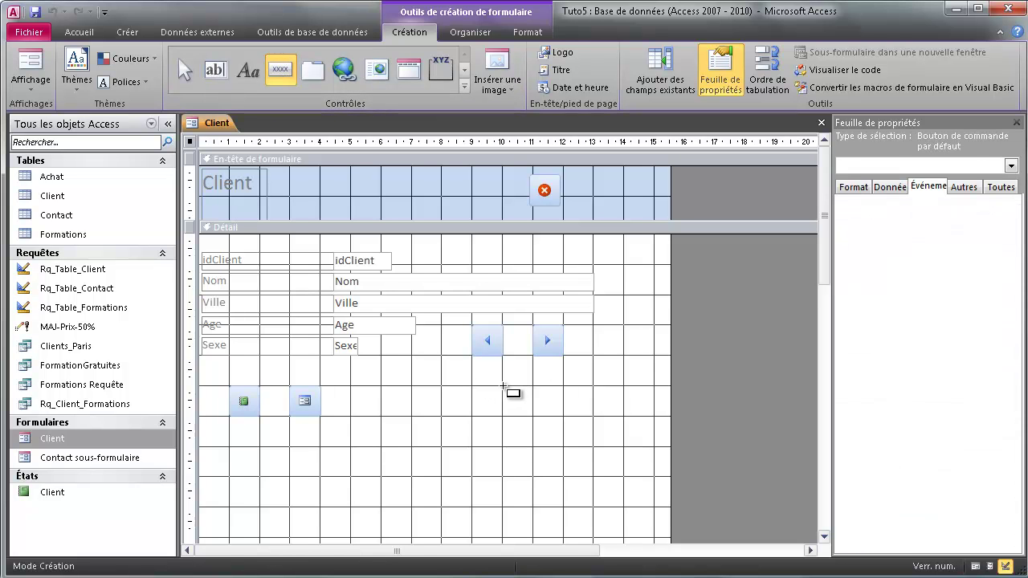
drag(502, 387, 563, 416)
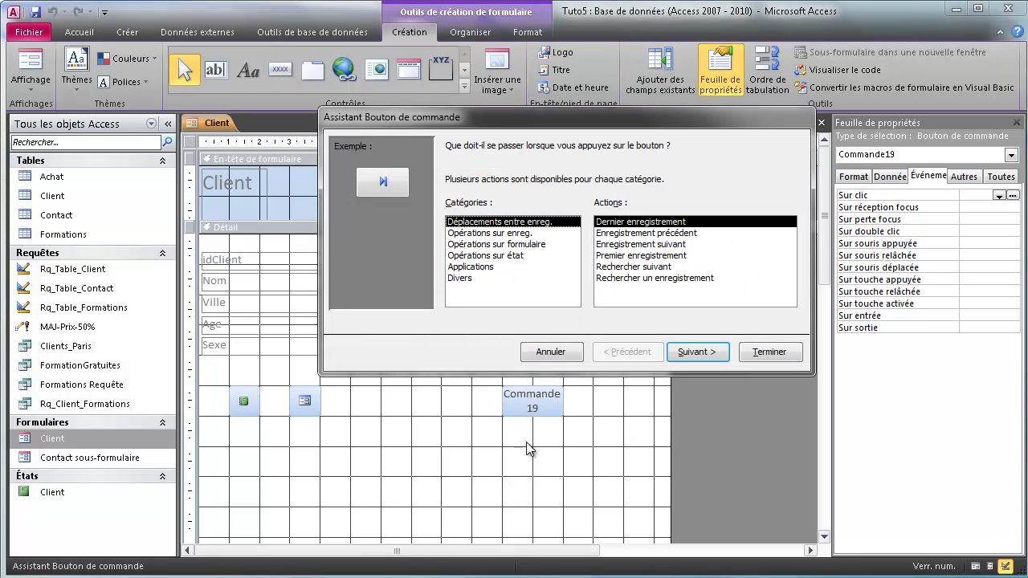
click(628, 279)
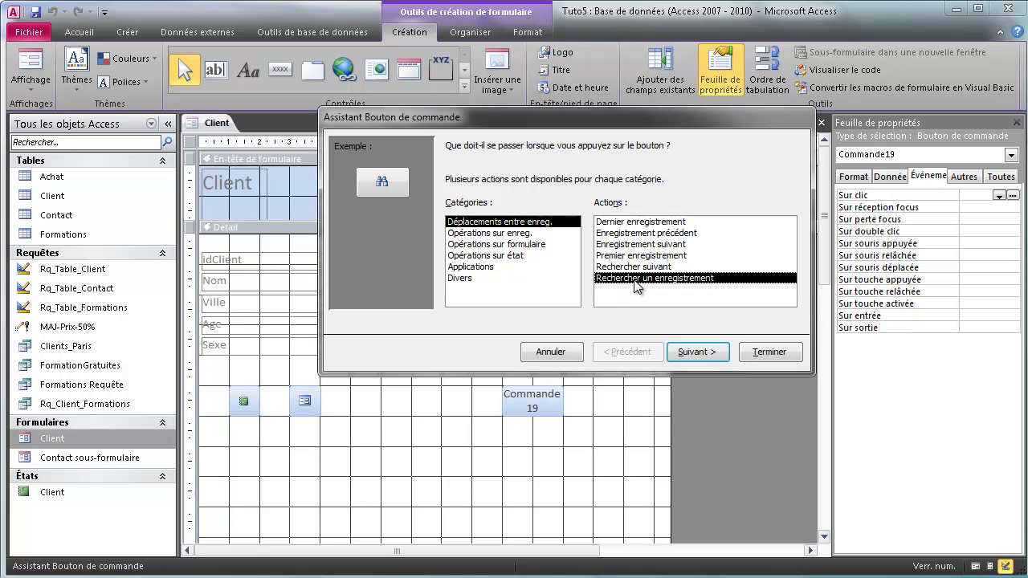
click(708, 349)
click(702, 352)
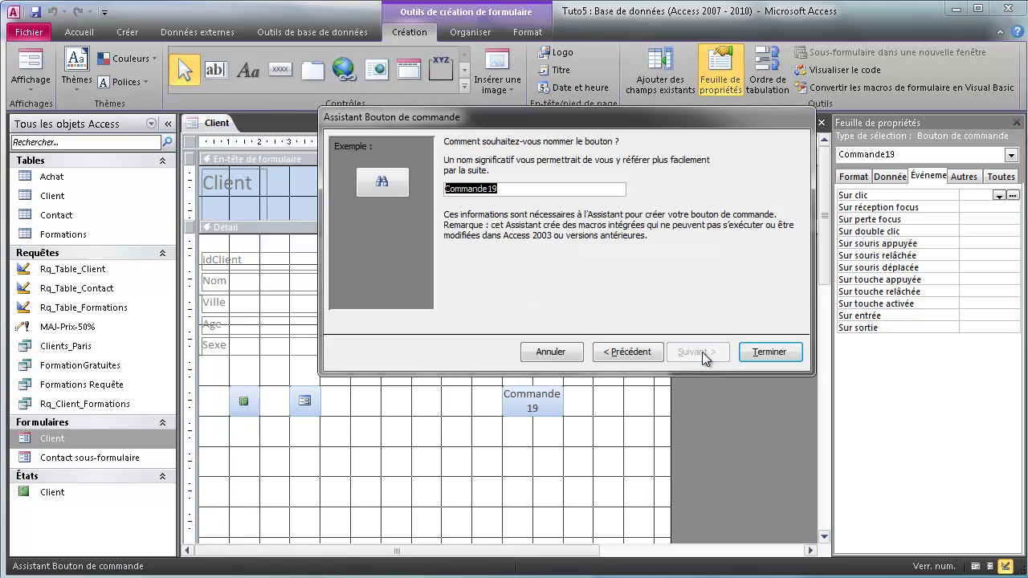
click(759, 356)
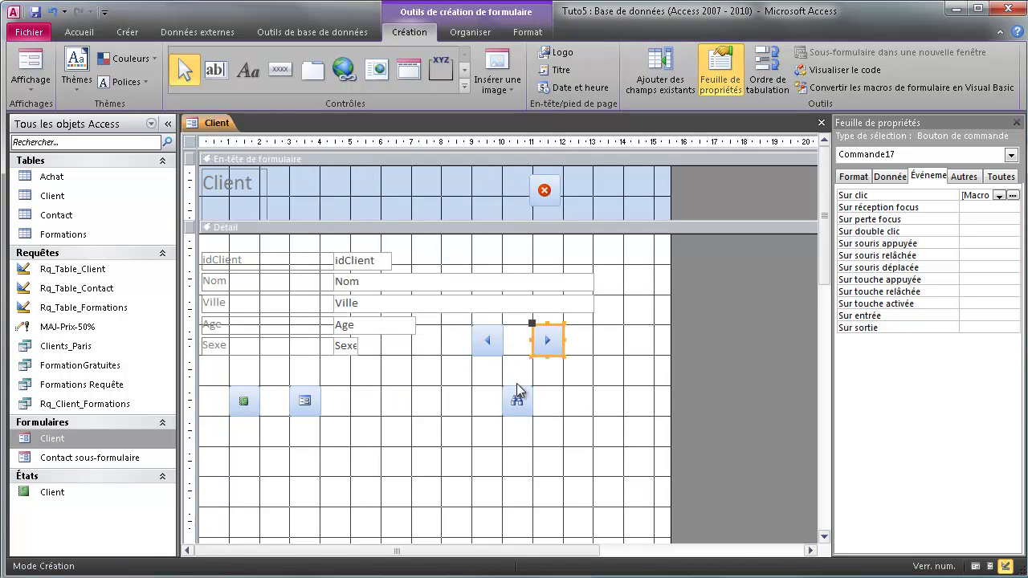
drag(502, 388, 591, 322)
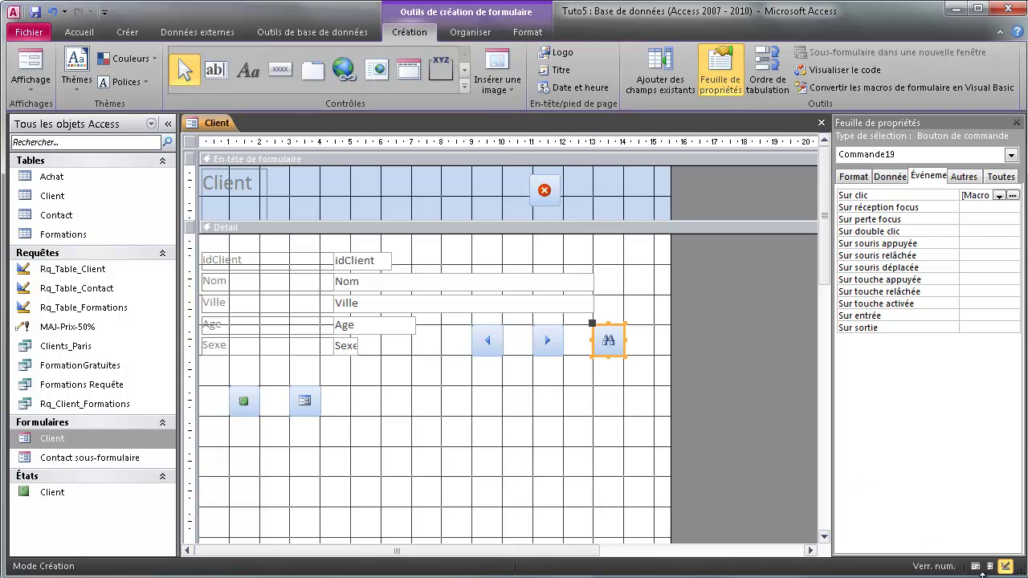
- Test the search button in form view by finding a different client's record through its idClient
key(F5)
key(ctrl+f)
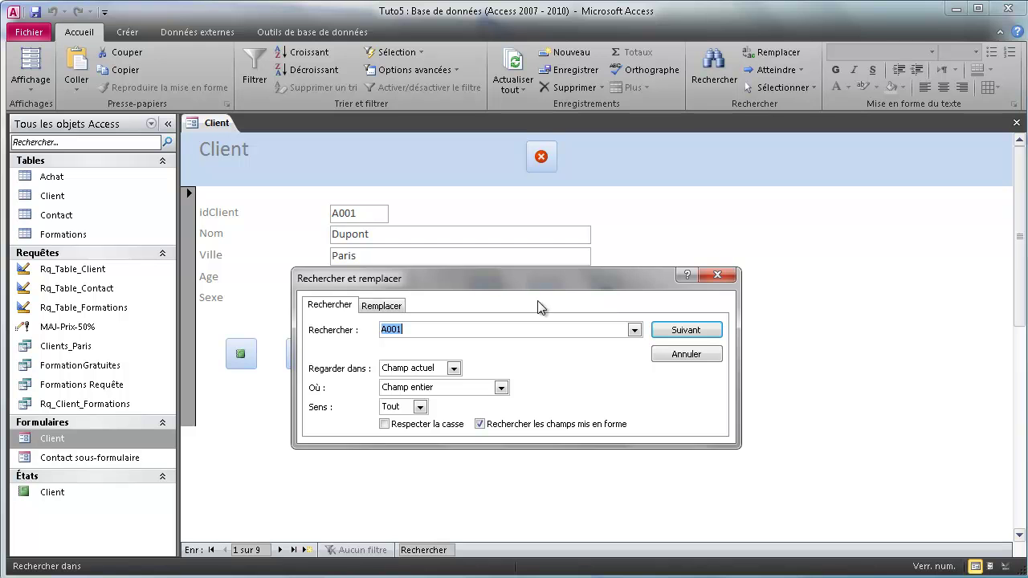
drag(469, 273, 629, 261)
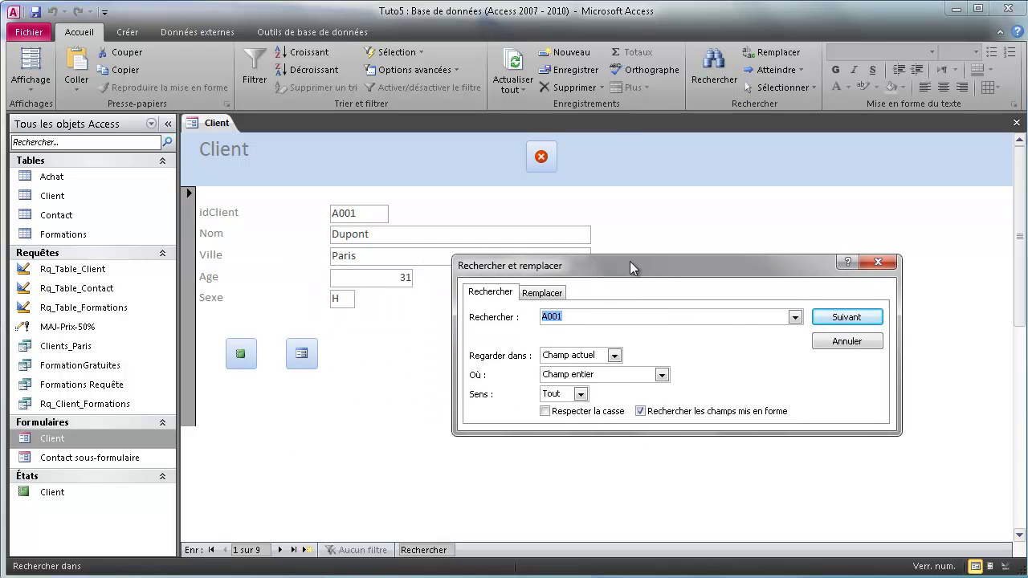
click(643, 319)
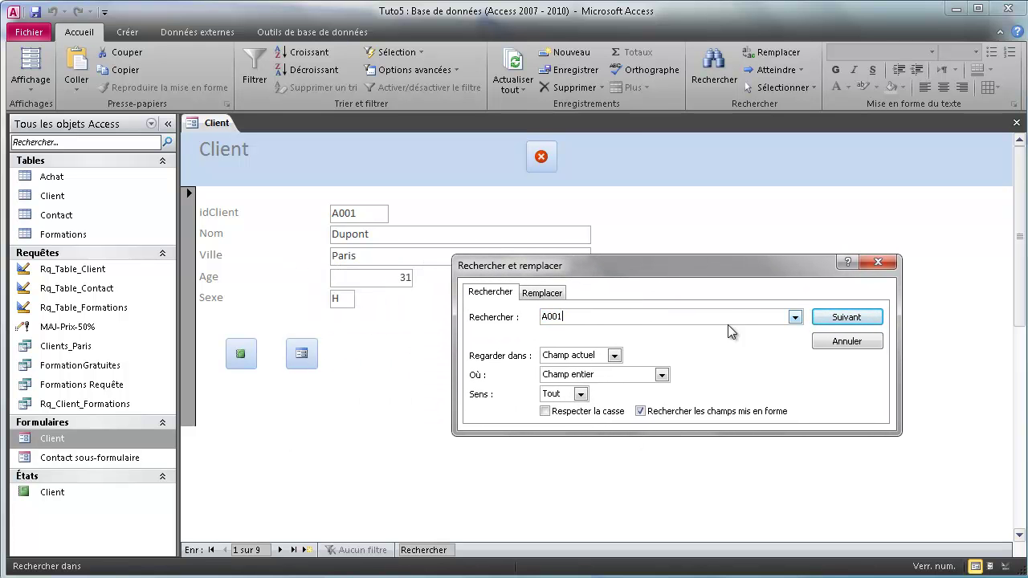
click(795, 318)
click(768, 318)
text(5)
click(561, 296)
click(492, 294)
click(815, 322)
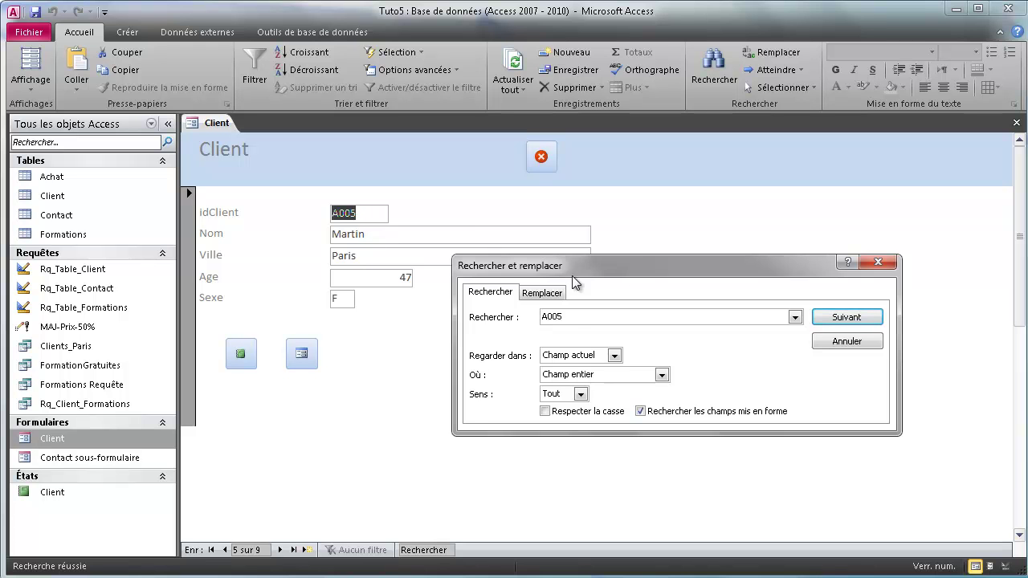
- Examine the Remplacer options, then find the first client's record by its idClient and close the search dialog
drag(574, 279, 596, 350)
click(565, 365)
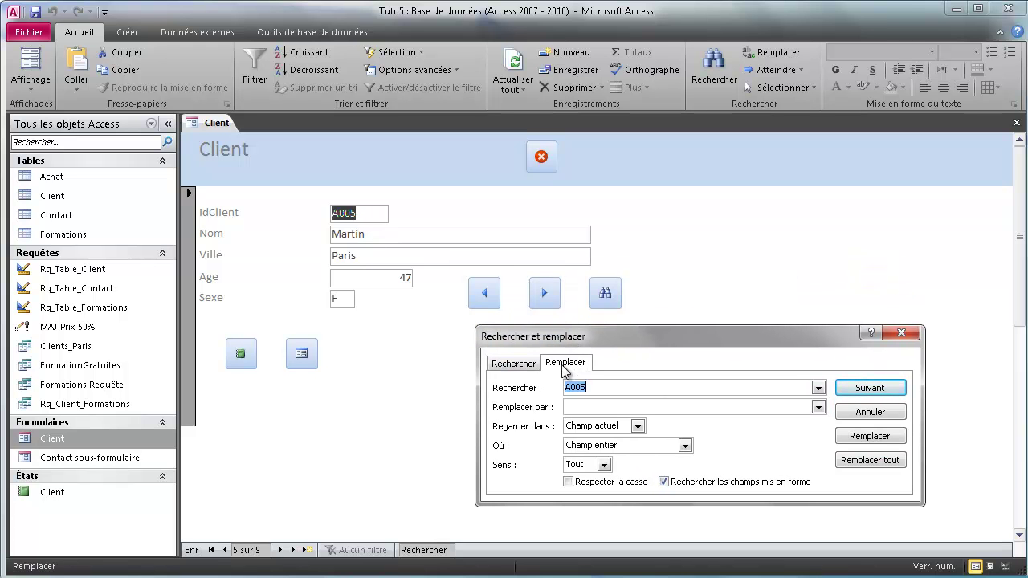
click(511, 363)
click(575, 369)
click(818, 410)
click(672, 406)
click(514, 363)
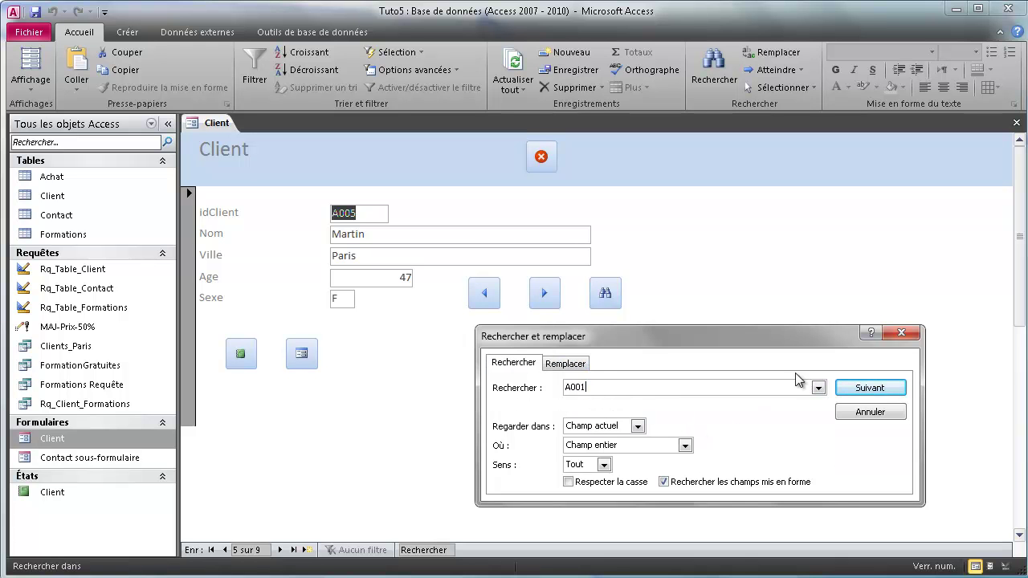
click(852, 388)
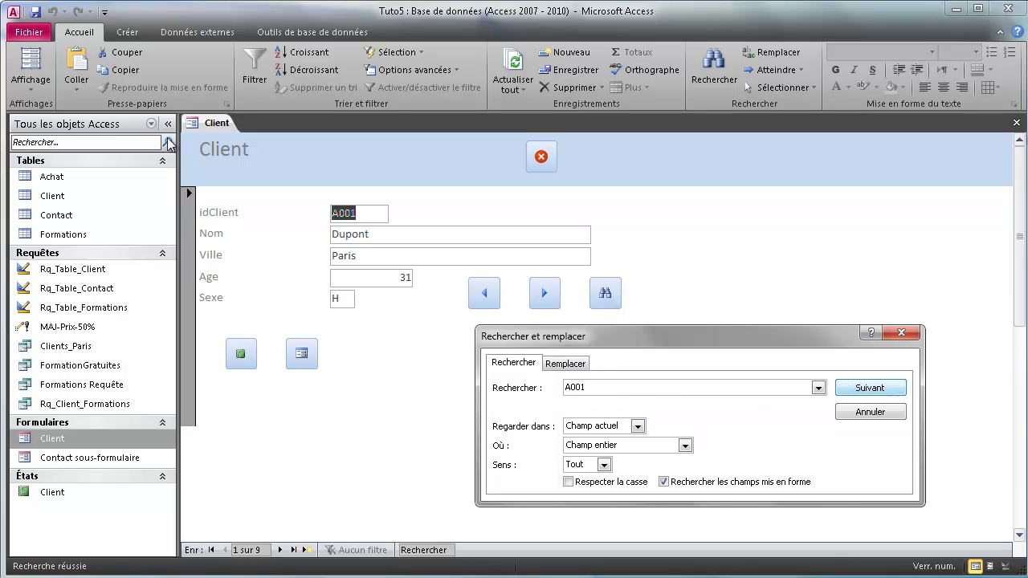
click(857, 416)
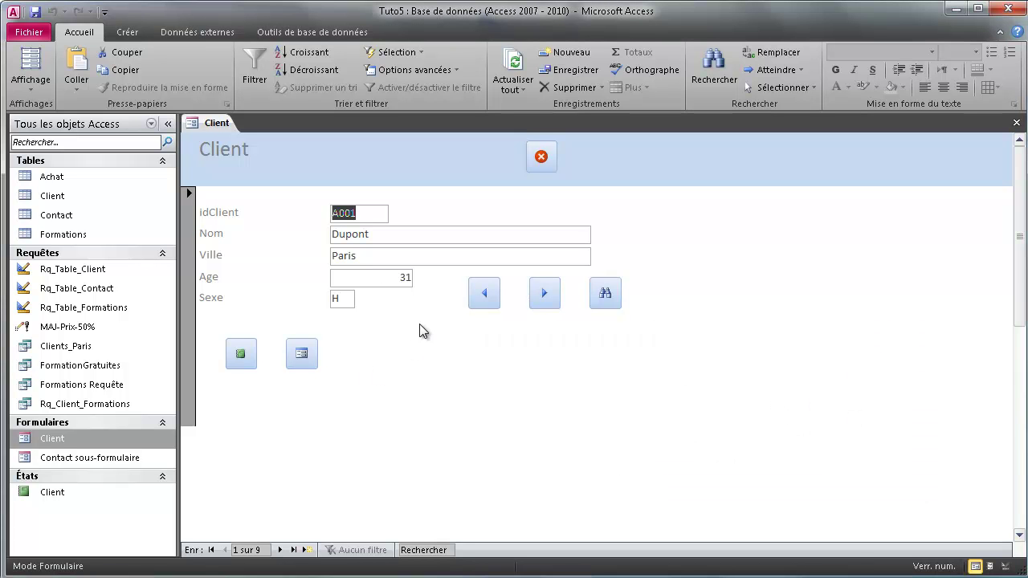
- Test the form's button that opens the Client report, and return to the Client form
click(242, 353)
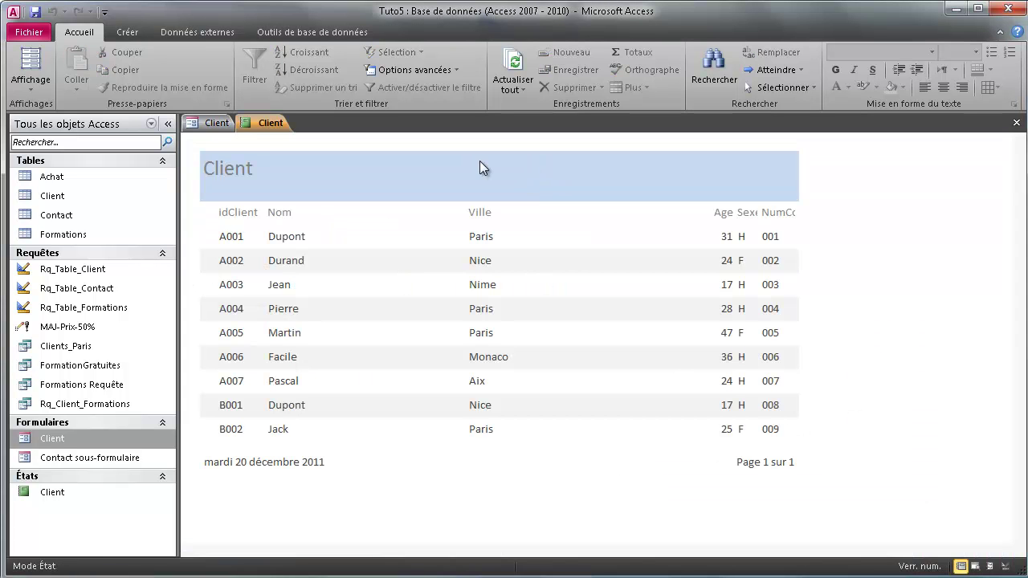
click(209, 123)
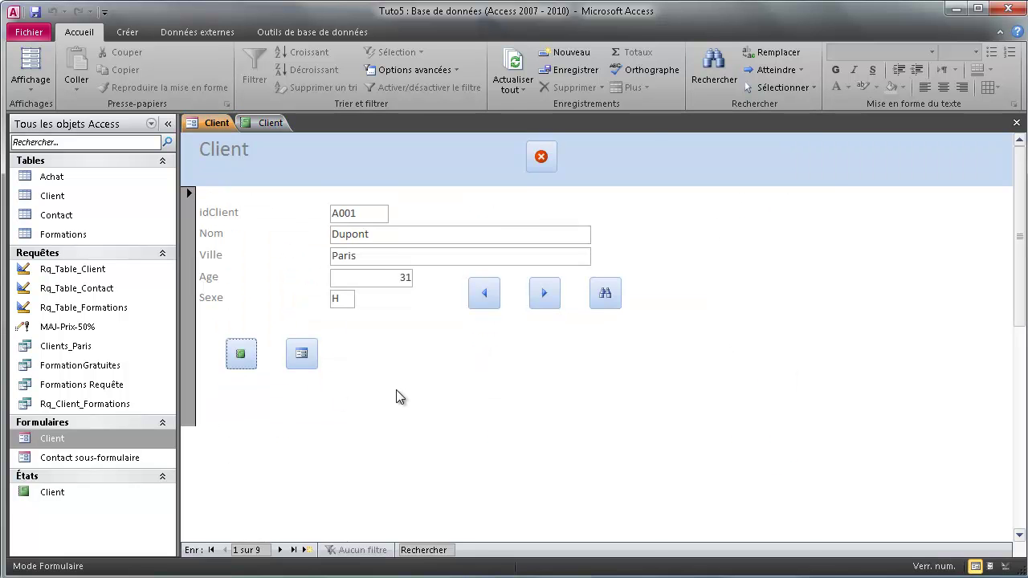
- In design view, draw a command button about 2 cm wide and 1 cm high in the Détail section, near the 8 cm mark
click(1004, 566)
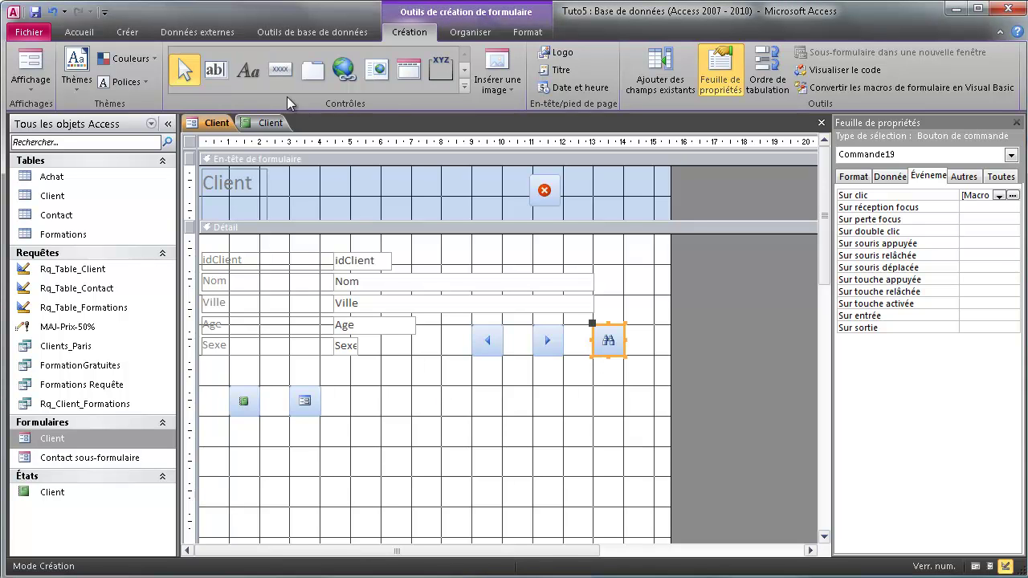
click(280, 69)
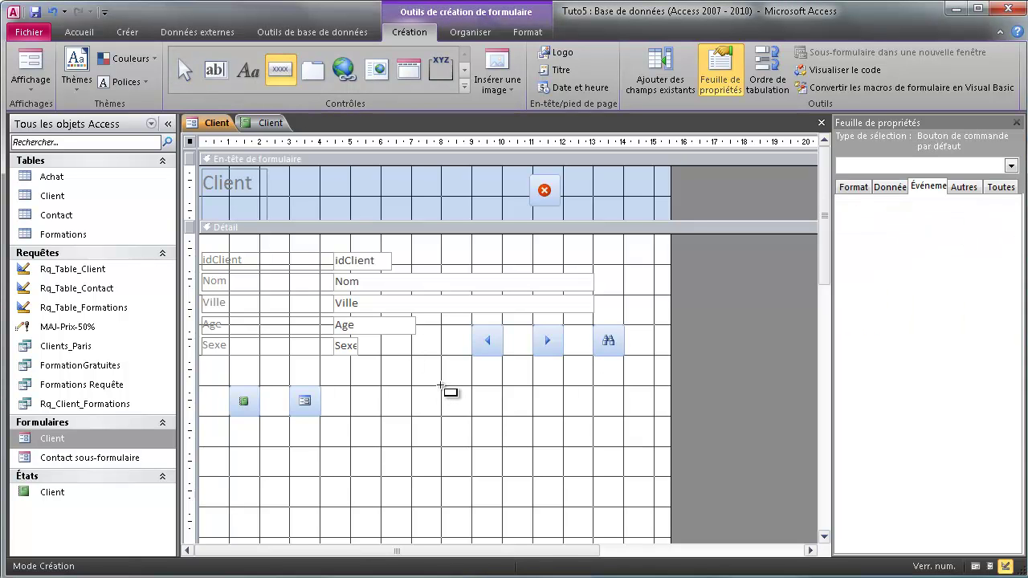
drag(440, 386, 520, 415)
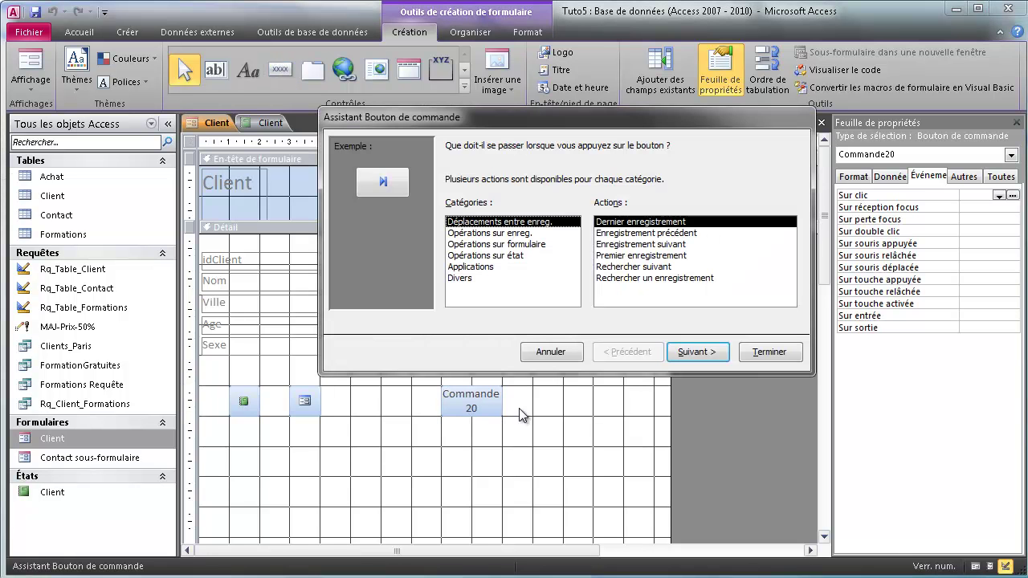
- Assign Exécuter une requête from Divers to the new button with the Clients_Paris query, and move it below the report button
click(478, 266)
click(478, 279)
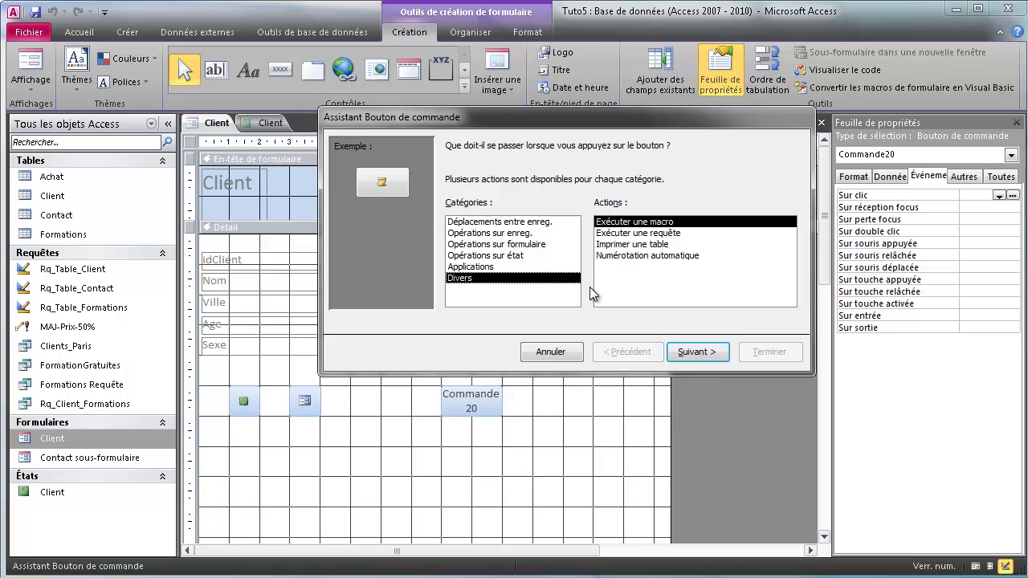
click(632, 245)
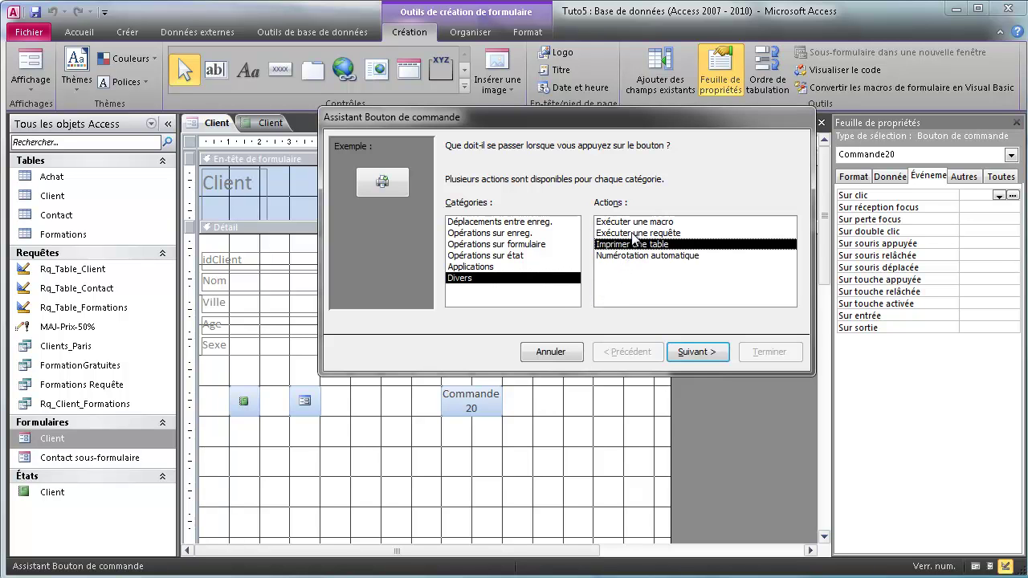
click(632, 222)
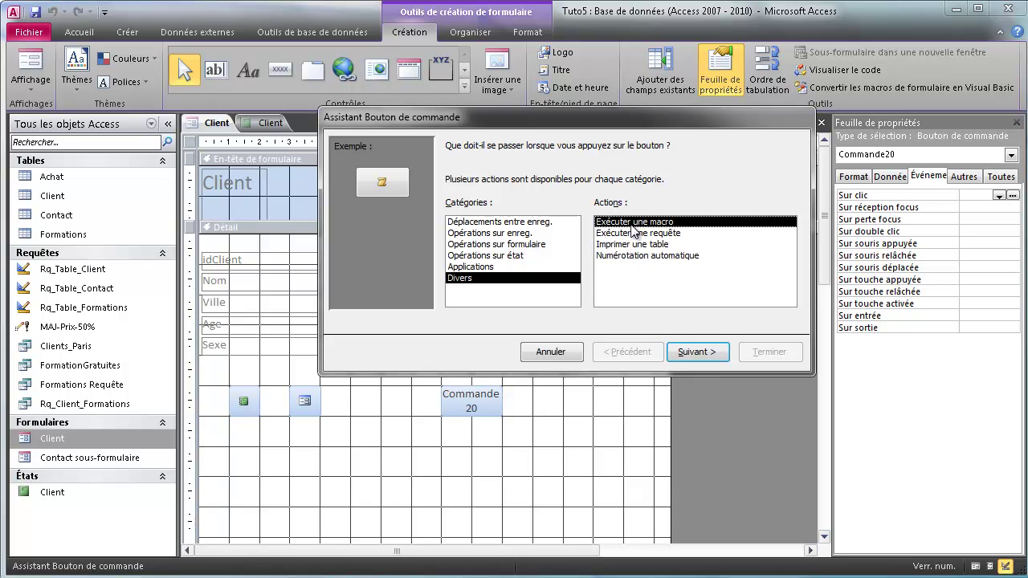
click(639, 233)
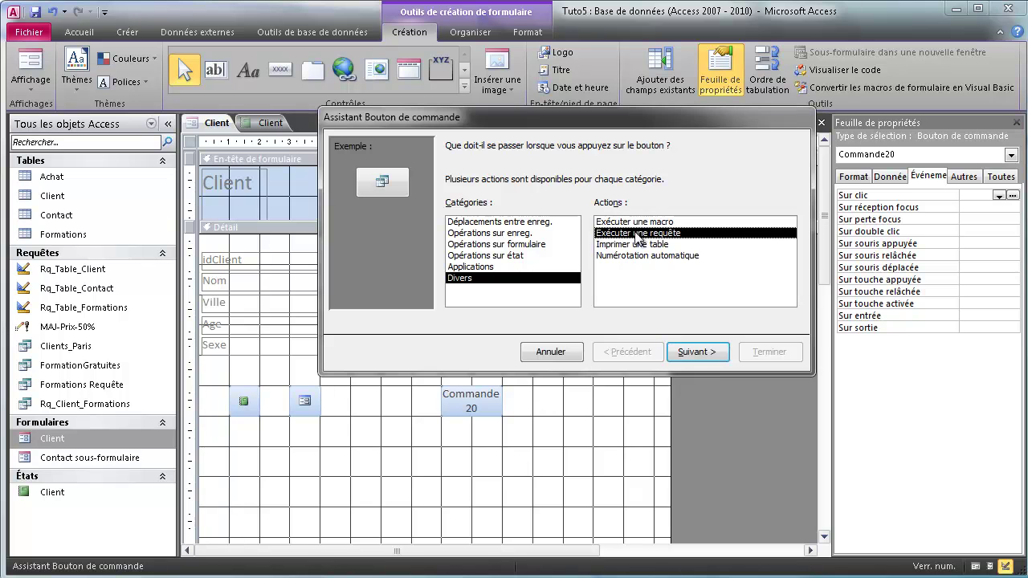
click(691, 353)
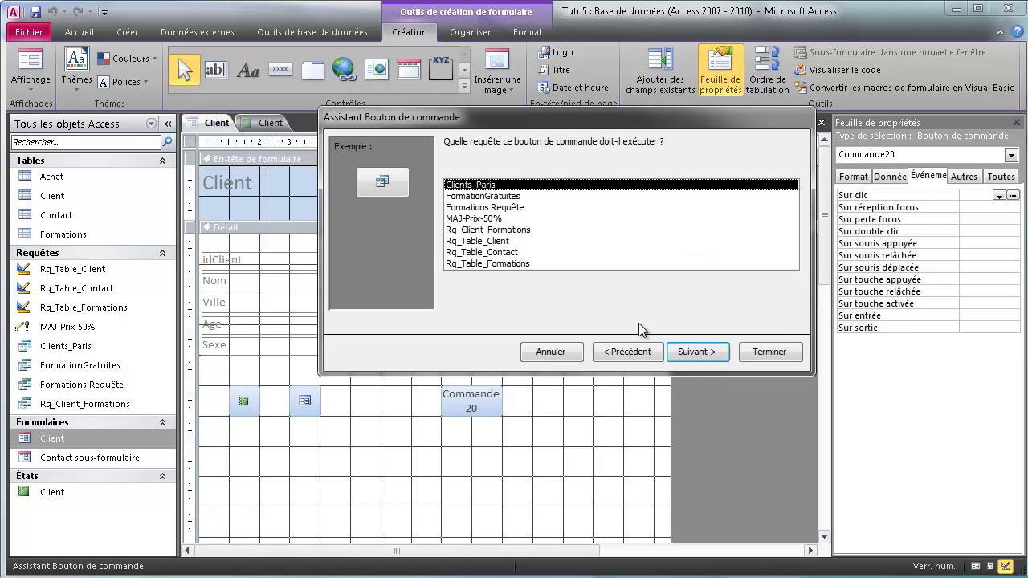
click(696, 354)
click(710, 353)
key(Return)
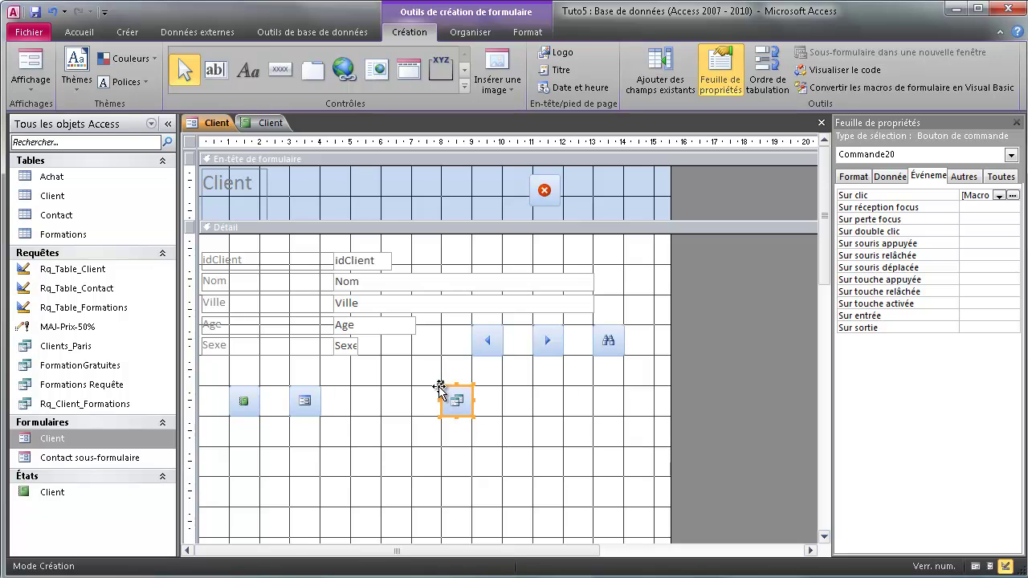
drag(440, 386, 229, 447)
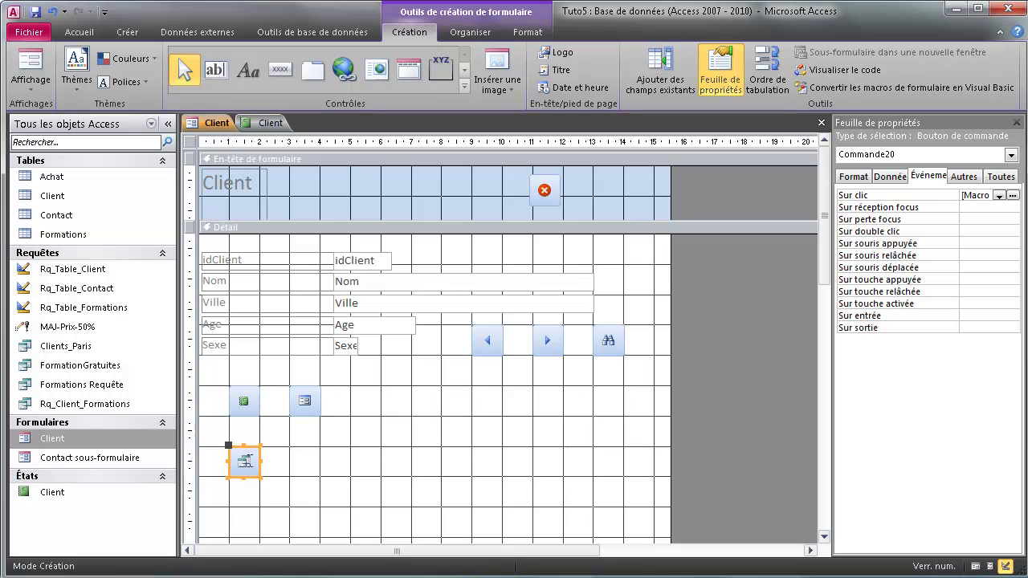
- Add a label about 7 cm wide and 1 cm high beside the query button, reading Afficher clients de Paris
click(249, 70)
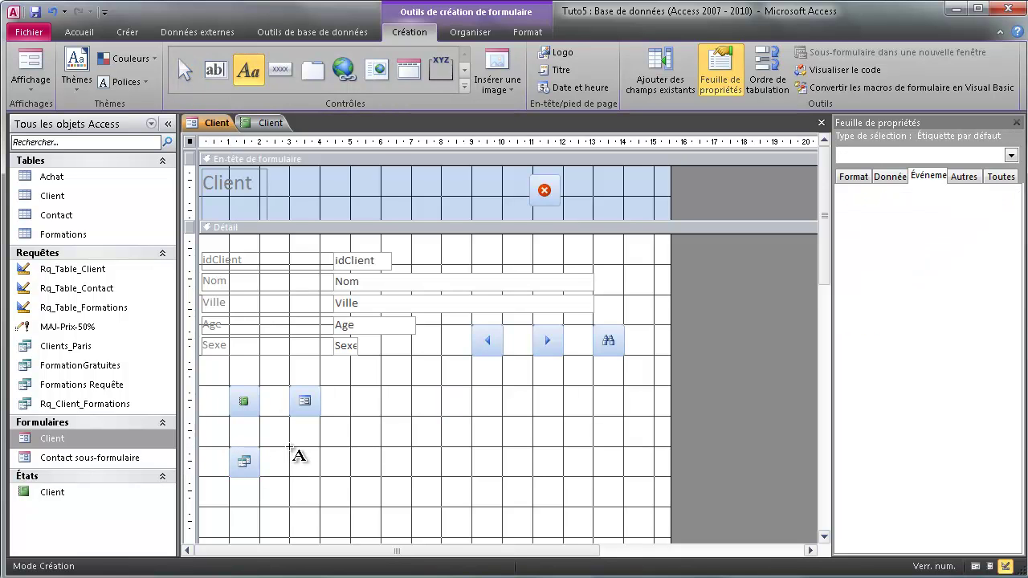
mouse_move(289, 447)
mouse_down()
mouse_move(374, 475)
mouse_move(502, 477)
mouse_up()
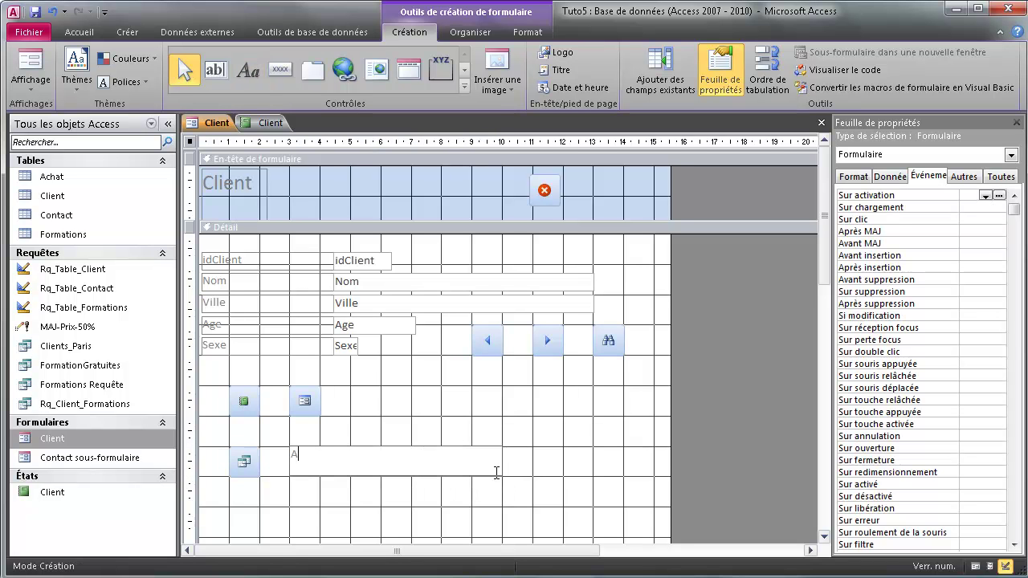
text(Afficher clients de Parid)
key(BackSpace)
text(s)
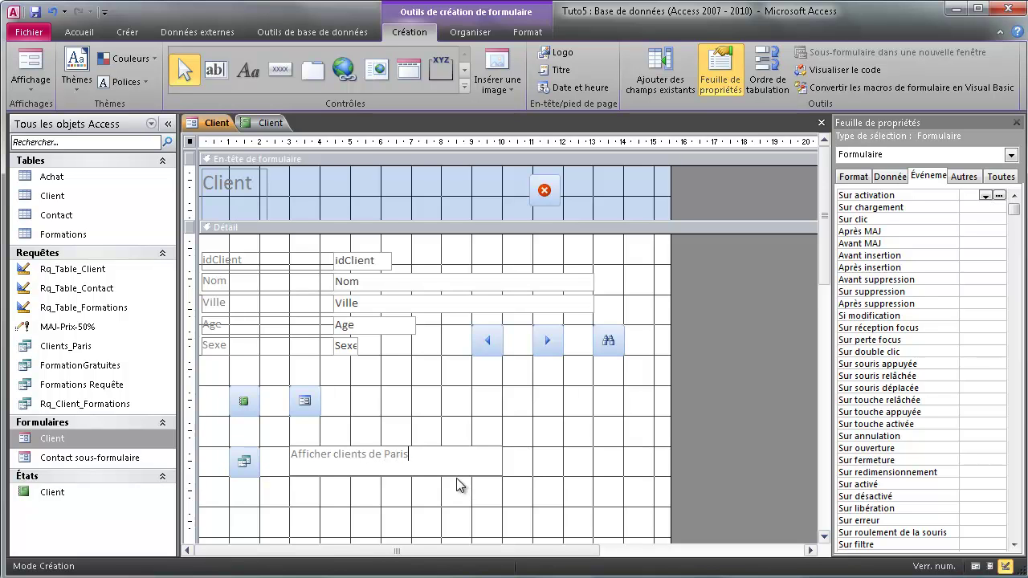
click(441, 486)
- Show the format properties of the Afficher clients de Paris label and widen the property sheet
click(293, 454)
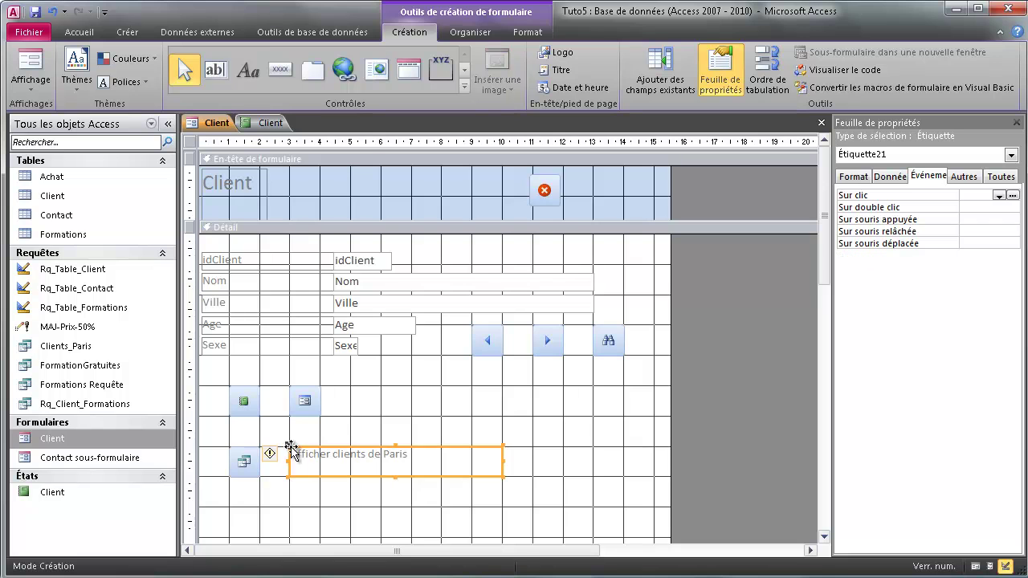
drag(415, 458, 289, 455)
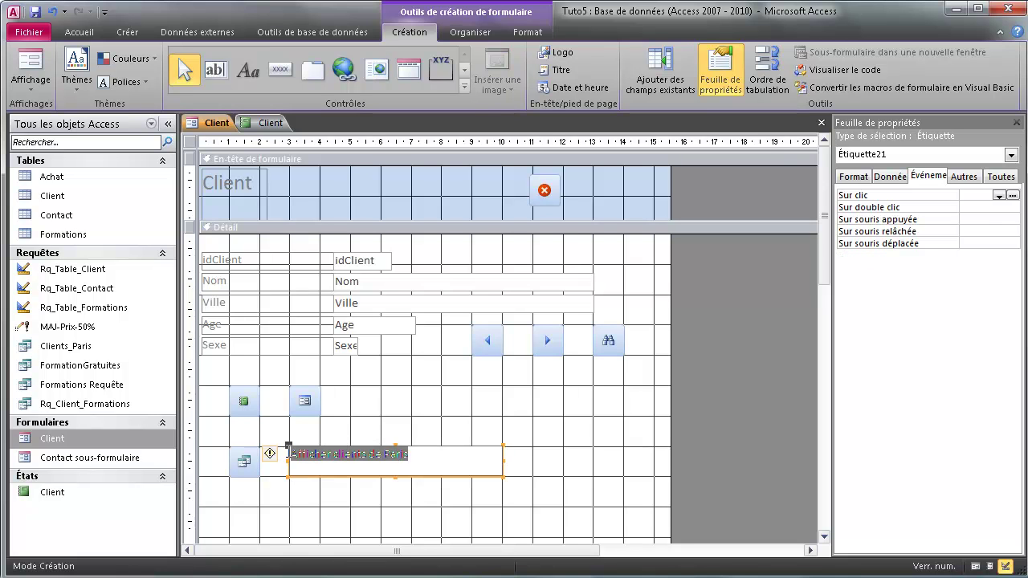
click(851, 177)
click(888, 177)
click(927, 177)
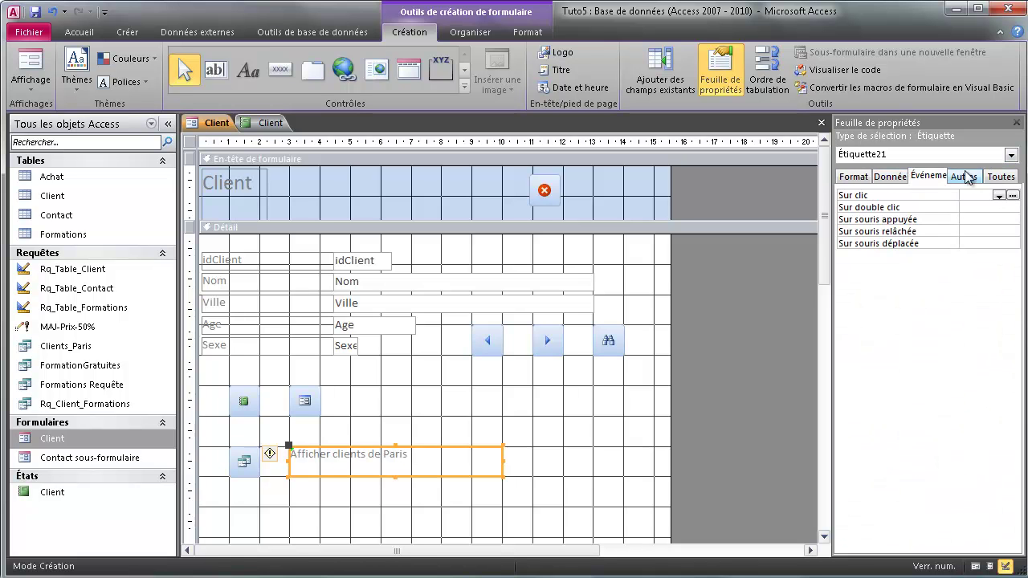
click(964, 177)
click(1000, 176)
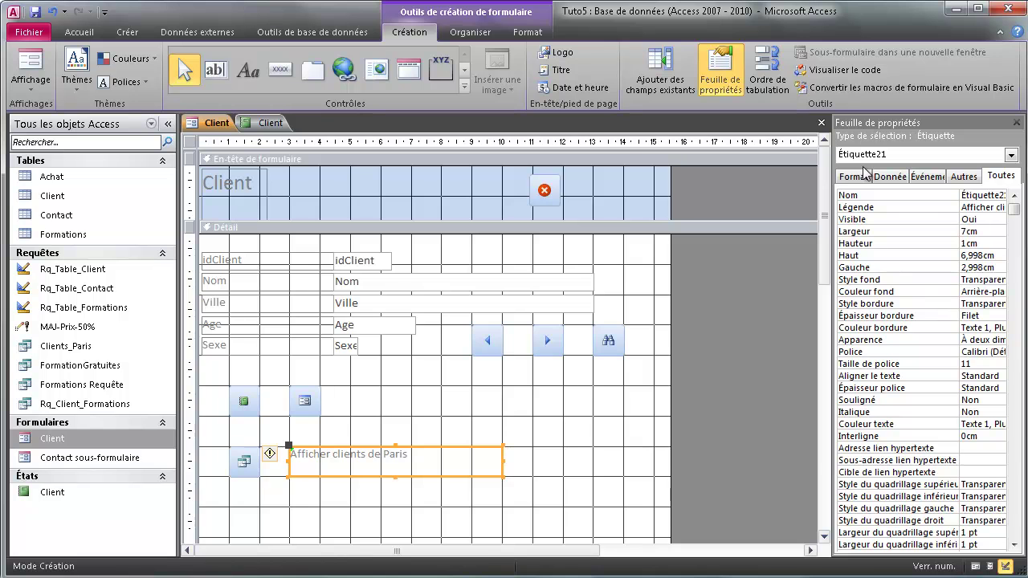
click(853, 176)
drag(832, 228, 740, 227)
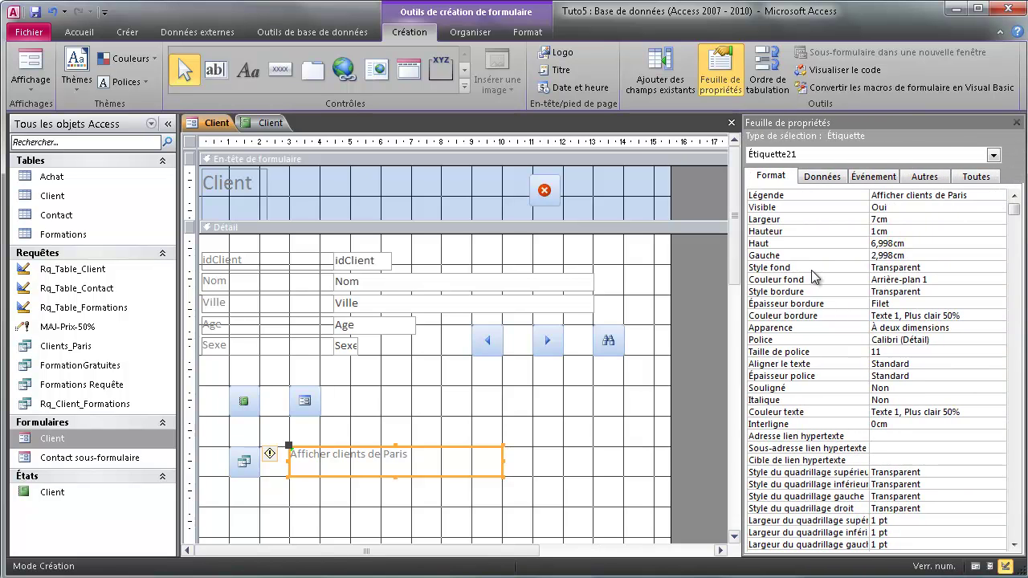
- Give the Afficher clients de Paris label a Tirets border style with a 2 pt border thickness
click(921, 267)
click(1000, 269)
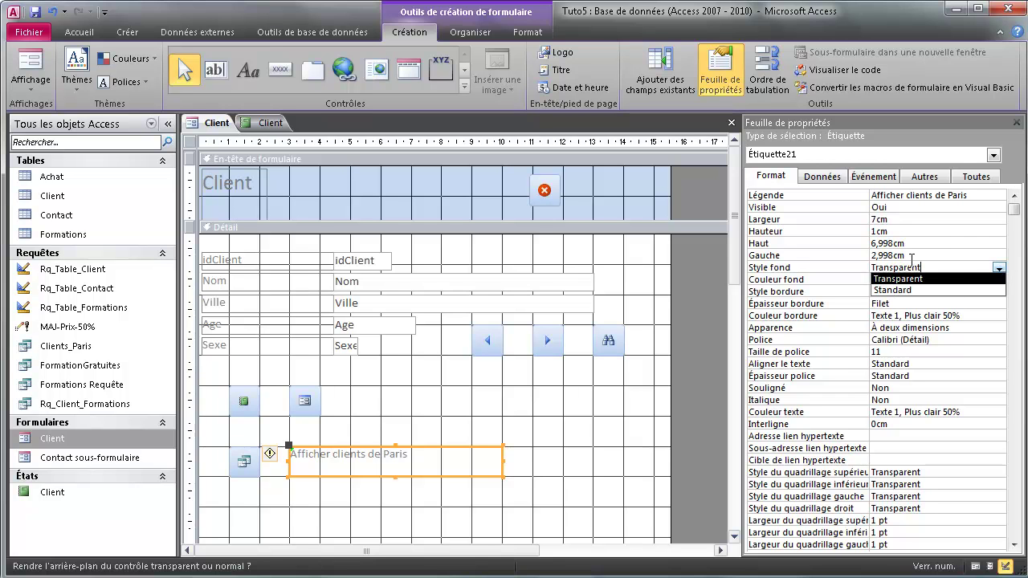
click(828, 291)
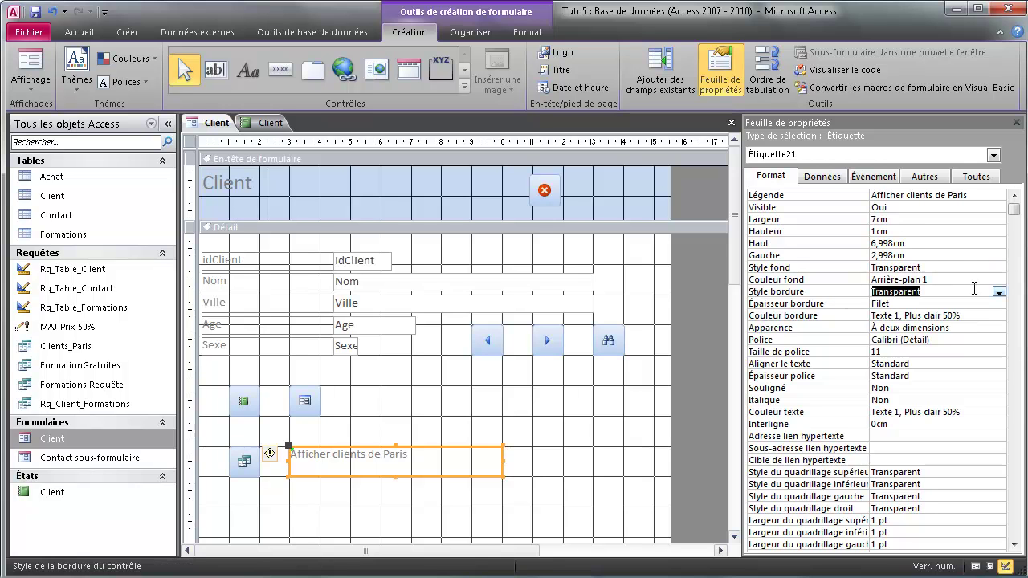
click(1000, 292)
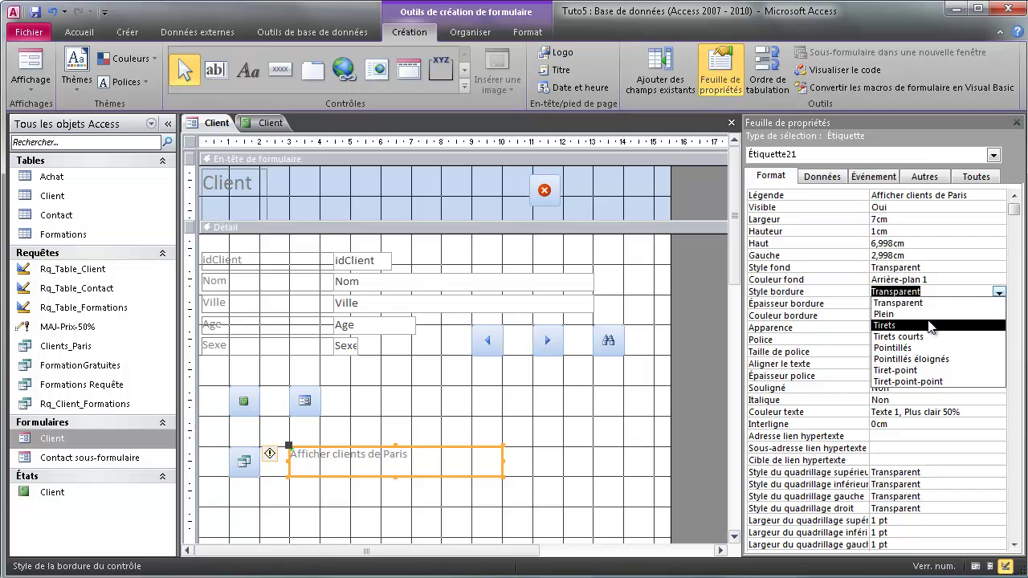
click(934, 325)
click(905, 303)
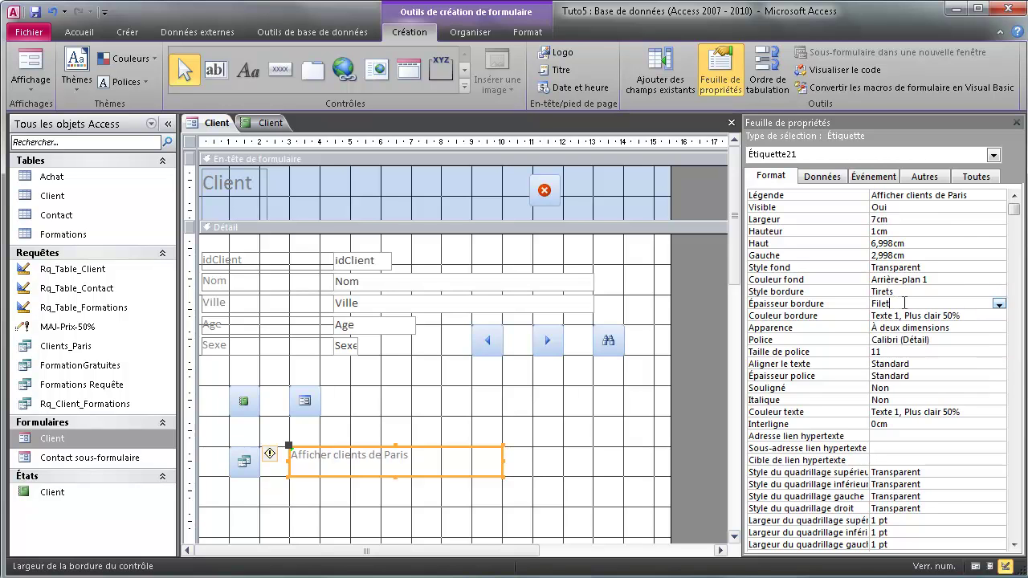
click(1000, 303)
click(896, 335)
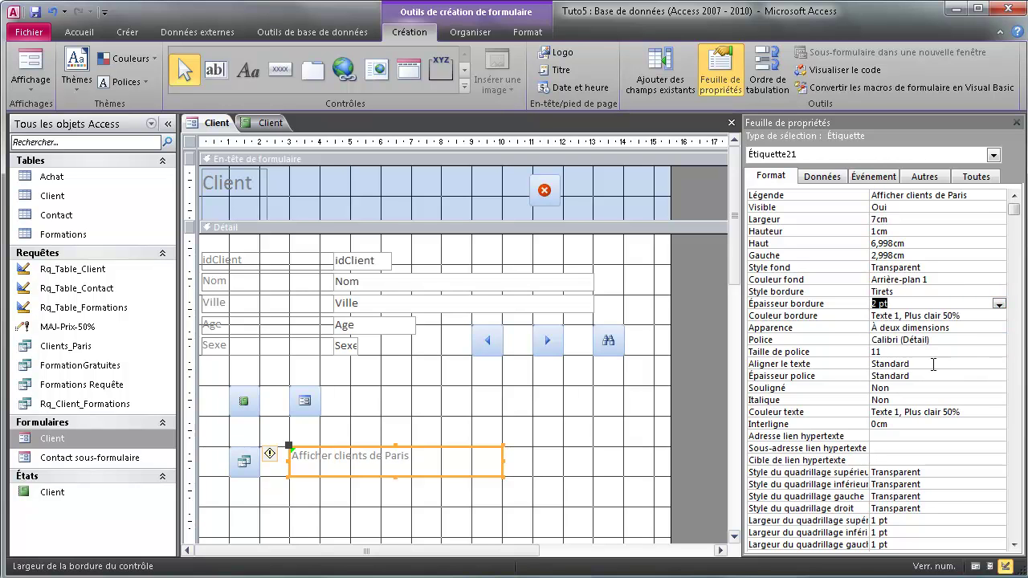
- Set the font size of the Afficher clients de Paris label to 14
click(952, 355)
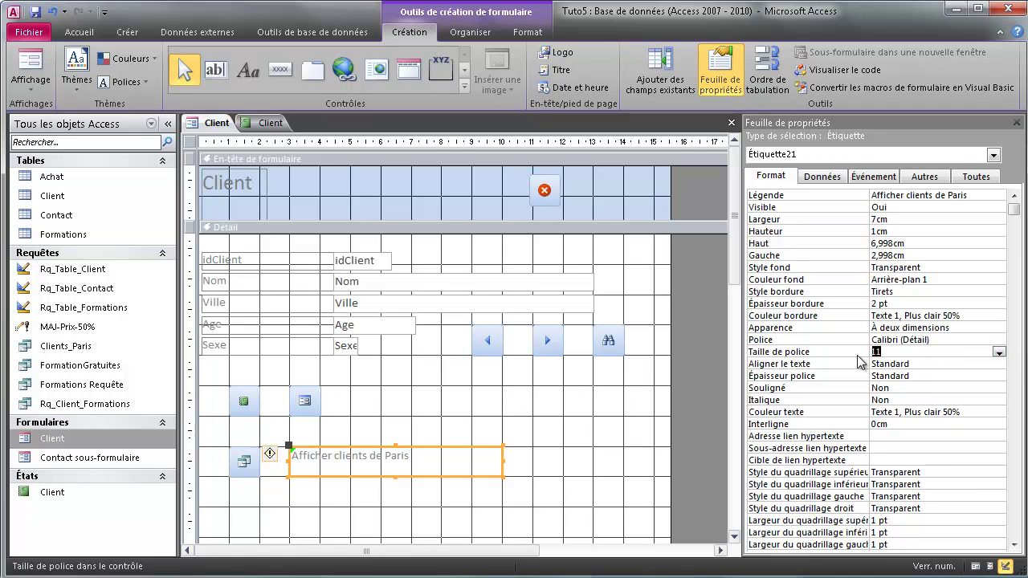
text(14)
click(577, 472)
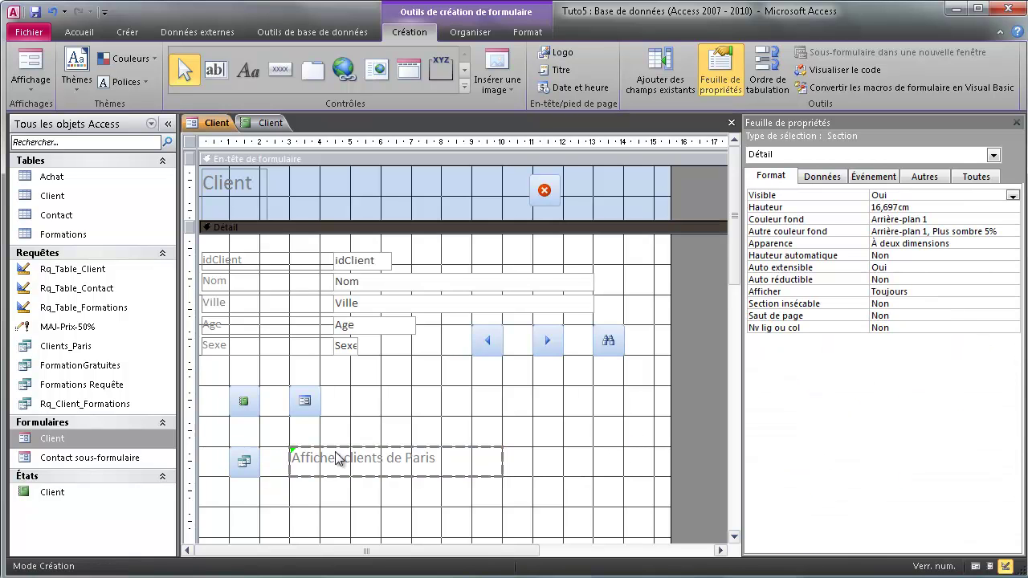
- Test the Clients_Paris query button in form view and return to the Client form
click(974, 566)
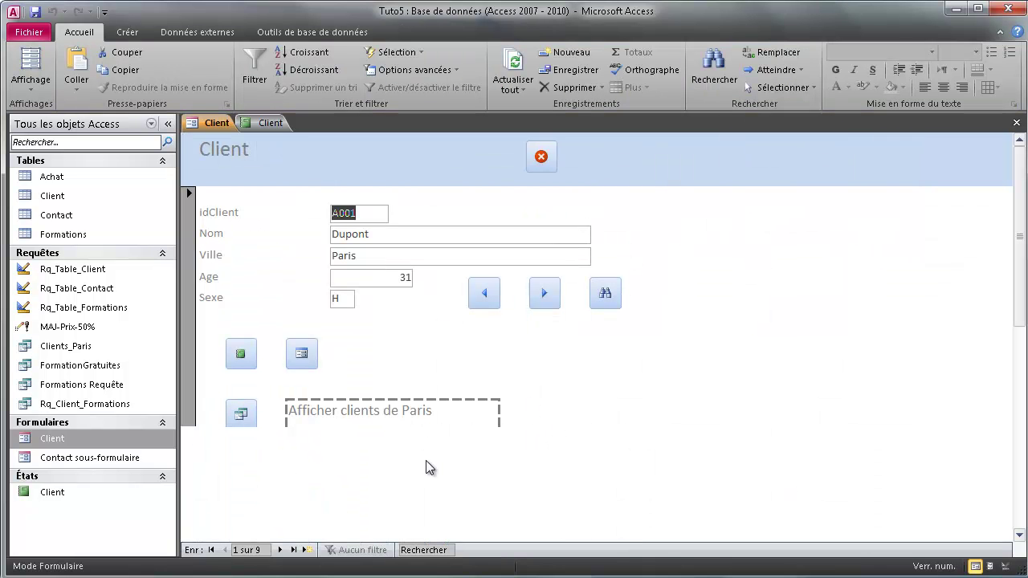
click(240, 415)
click(269, 123)
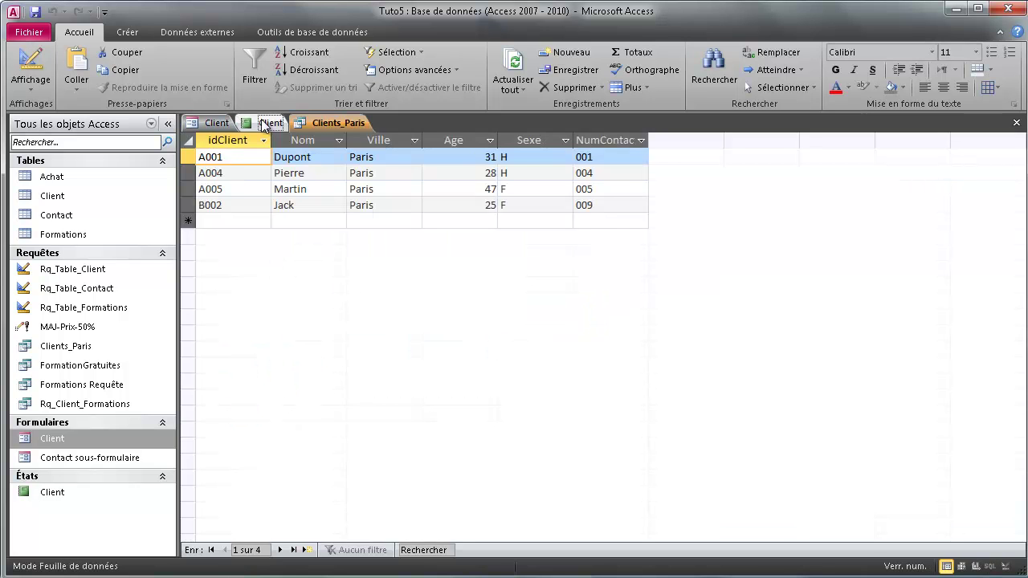
click(215, 122)
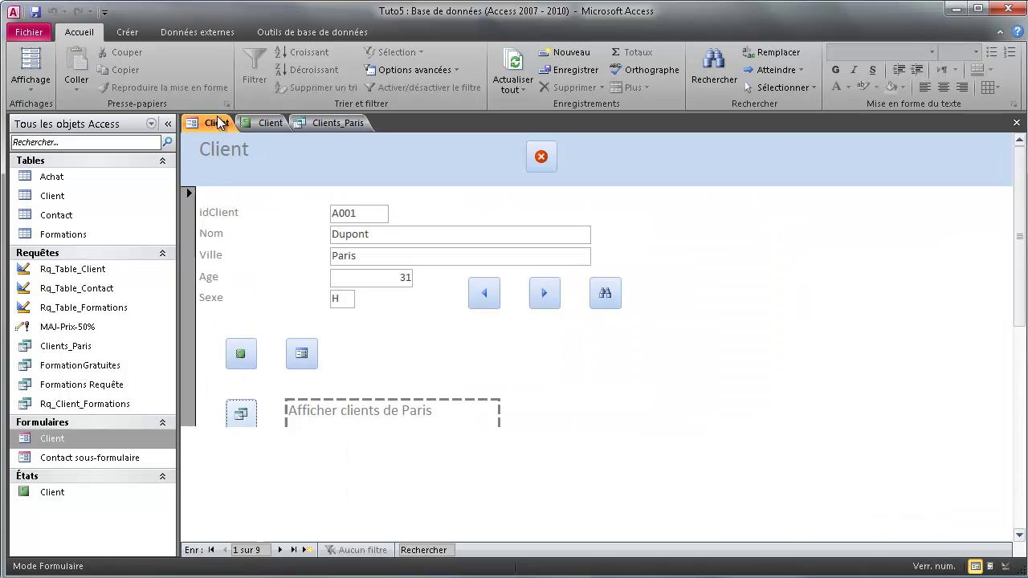
- In design view, move the report and form buttons up about 0.5 cm, keeping them level with each other
click(1005, 567)
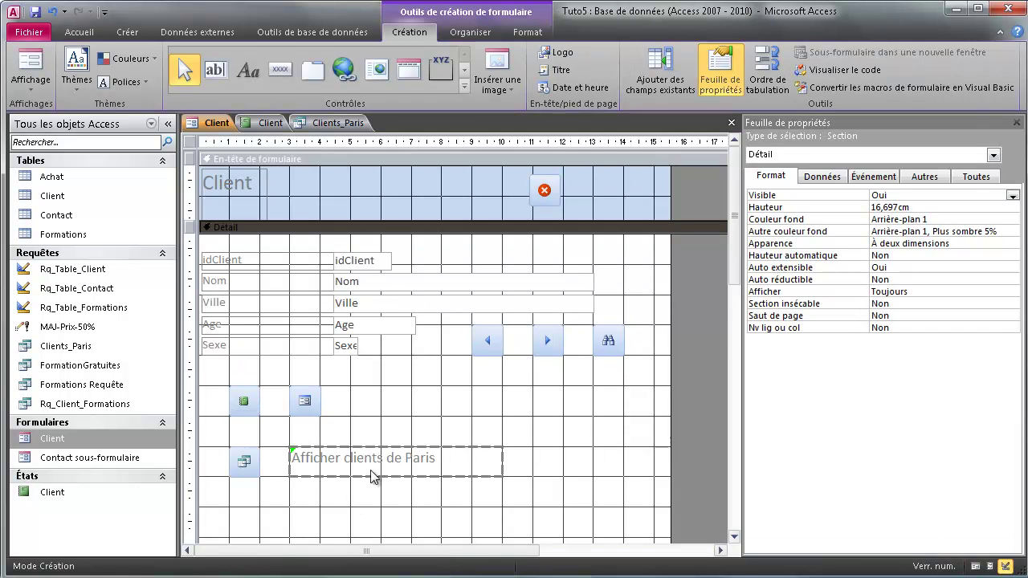
scroll(423, 429, down, 4)
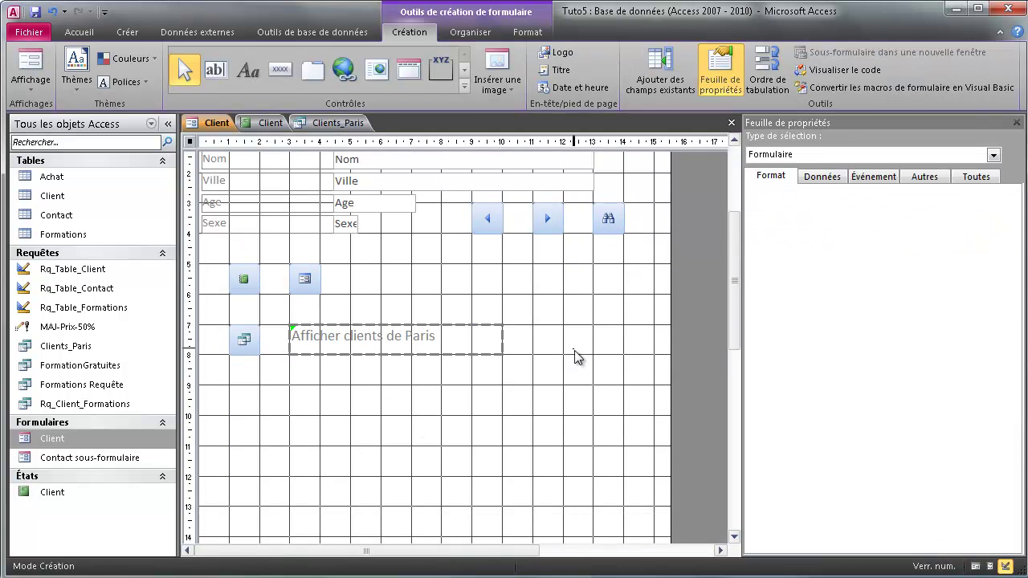
click(575, 356)
scroll(558, 367, up, 2)
drag(215, 306, 537, 459)
drag(229, 324, 231, 311)
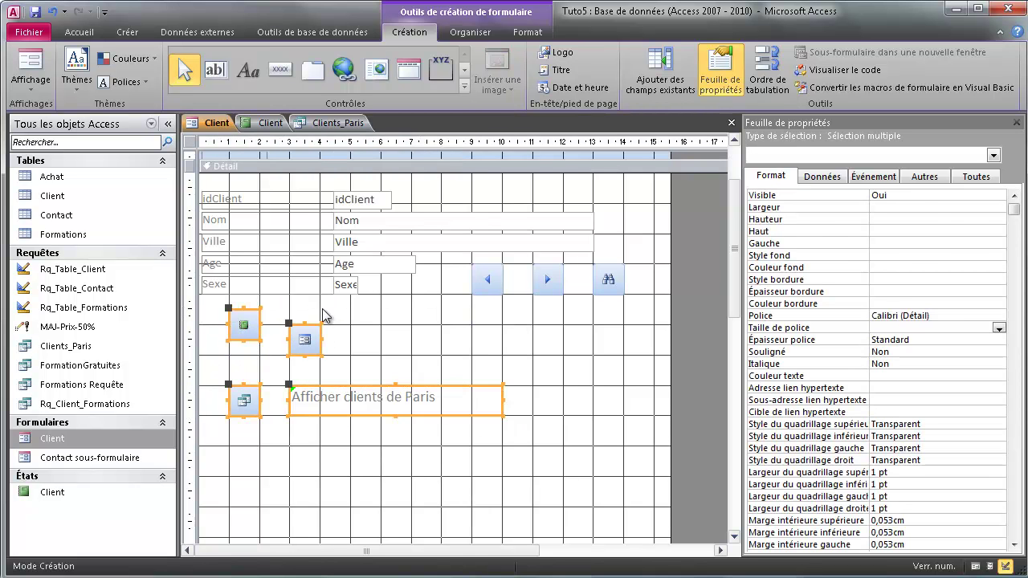
click(294, 333)
drag(287, 323, 287, 308)
- Move the query button up about 0.8 cm and its Afficher clients de Paris label about 0.9 cm, closer to the buttons above
drag(247, 402, 232, 365)
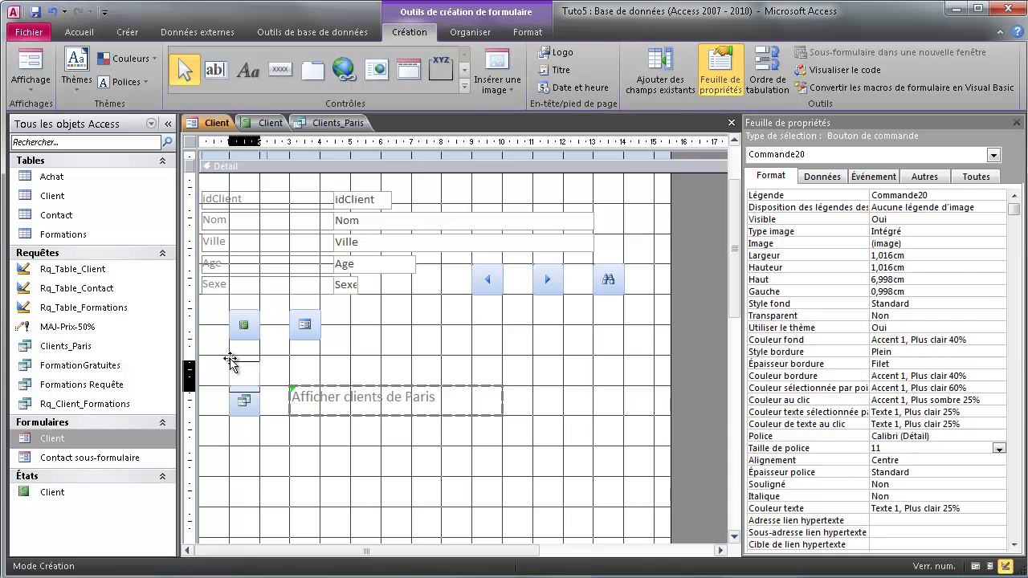
drag(294, 395, 289, 366)
click(338, 448)
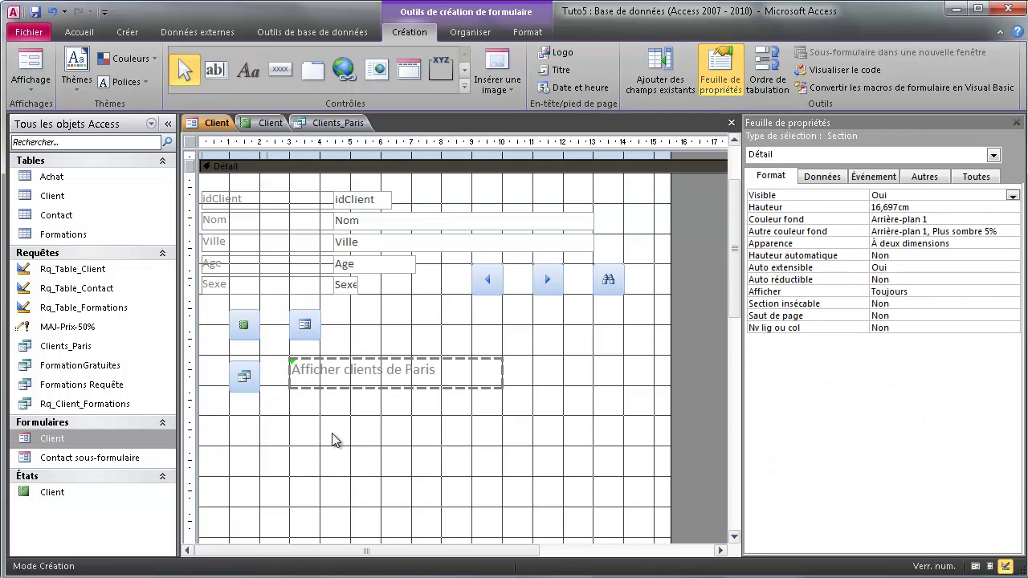
scroll(585, 422, up, 2)
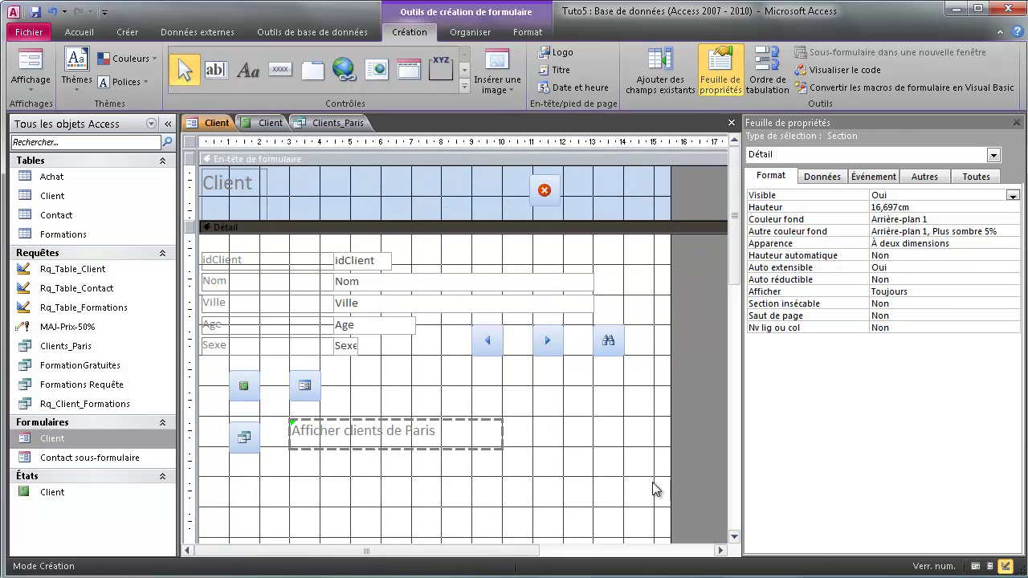
drag(649, 487, 197, 247)
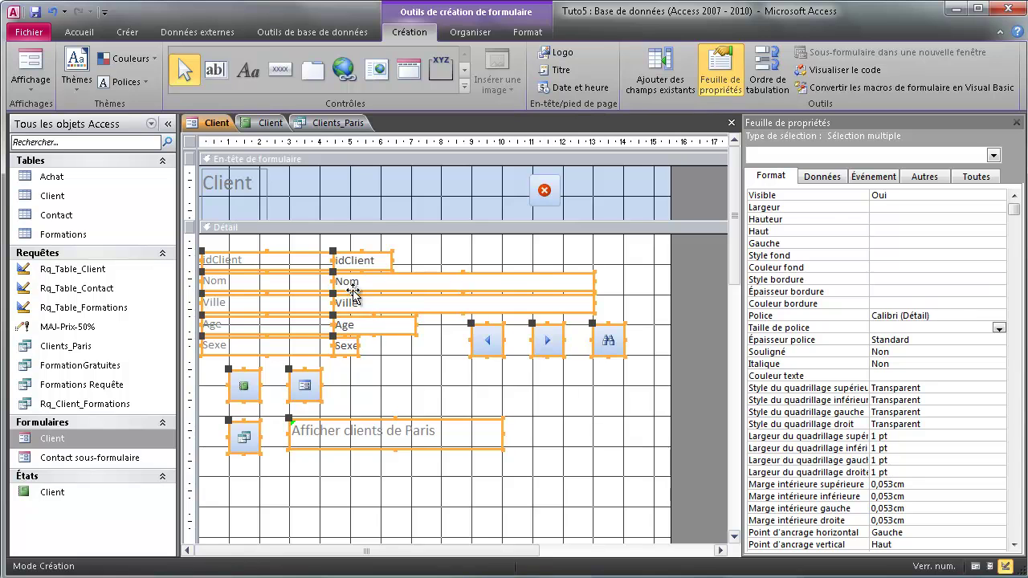
right_click(354, 266)
mouse_move(443, 543)
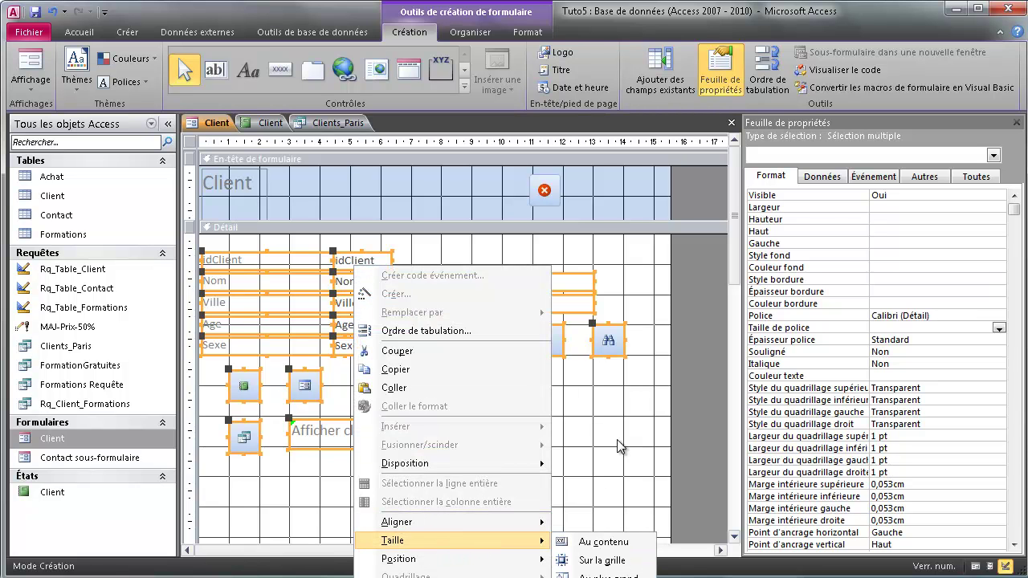
click(591, 452)
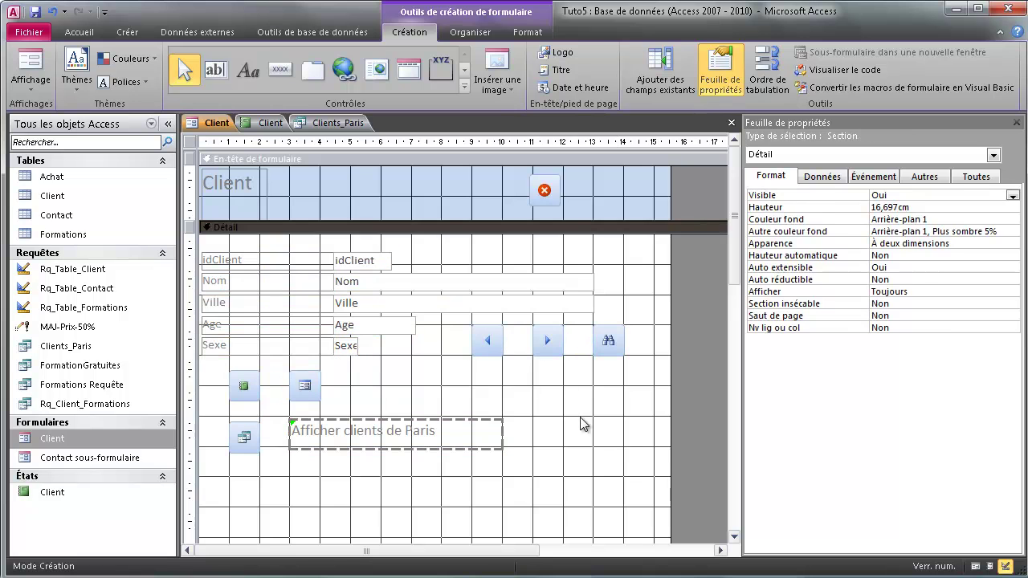
- Set the Client title label in the form header to the Adobe Arabic font at size 35
click(240, 183)
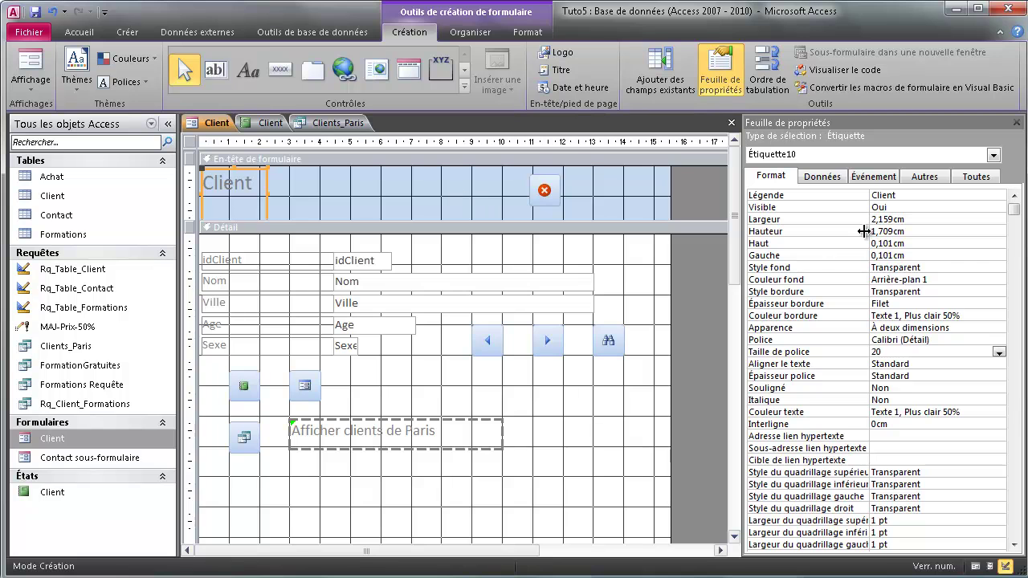
click(921, 341)
click(999, 341)
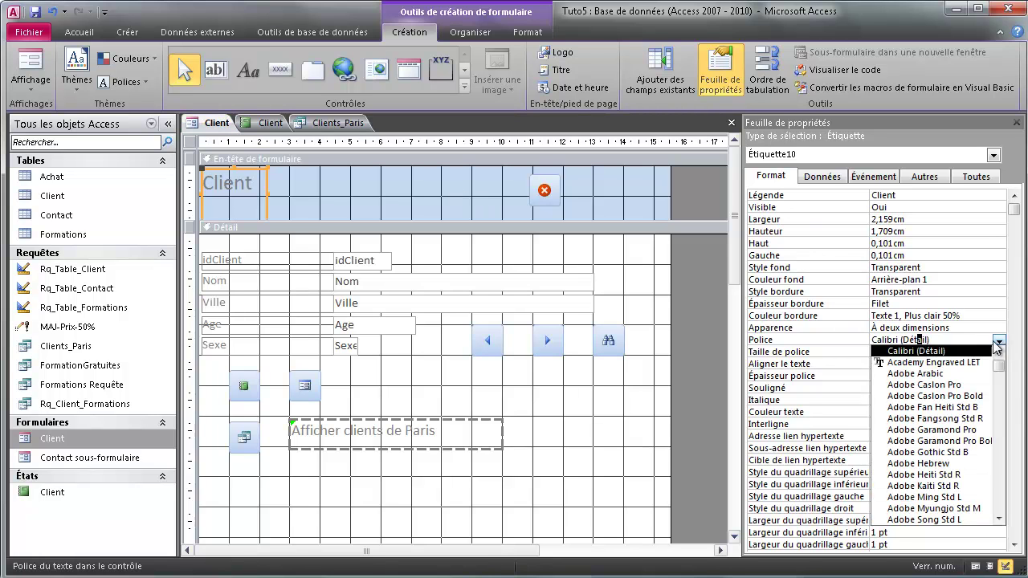
click(916, 373)
key(Tab)
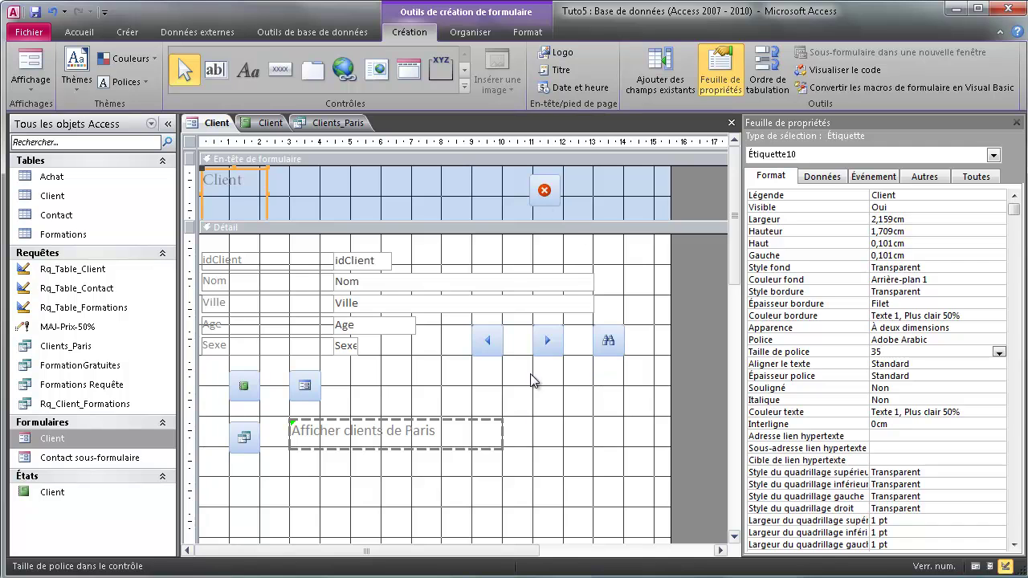
click(538, 422)
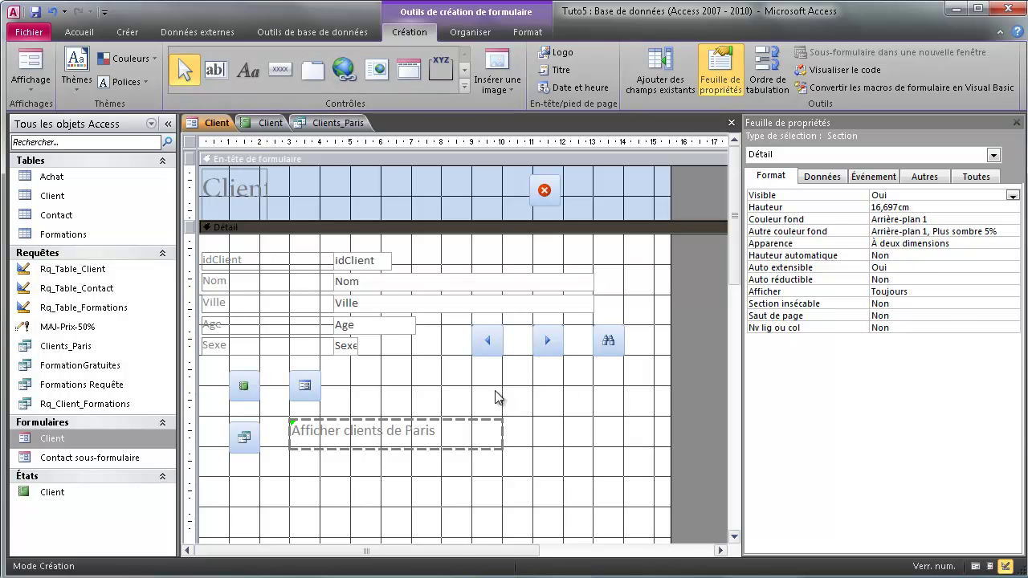
click(377, 70)
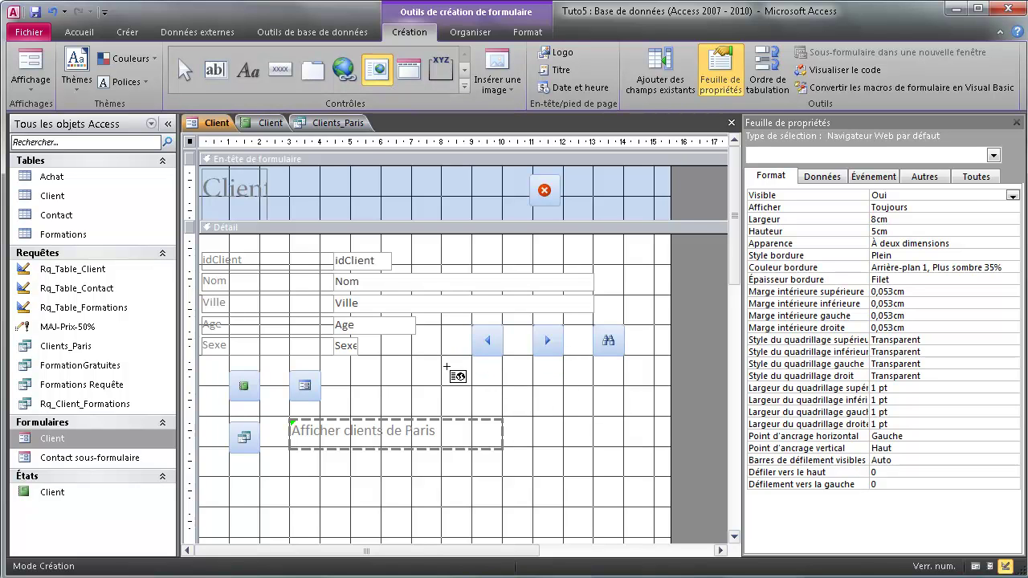
drag(447, 366, 651, 502)
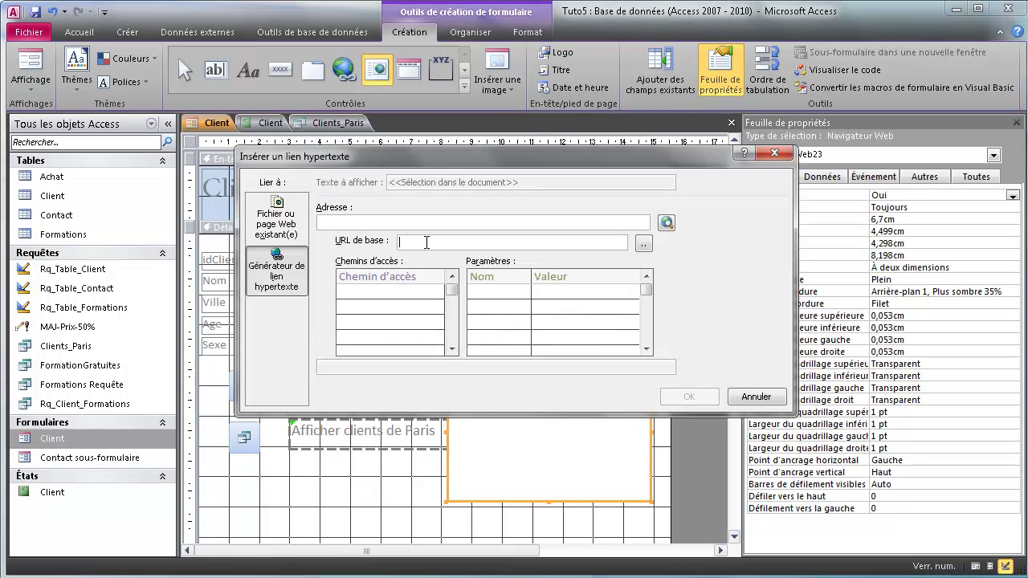
text(http://formati)
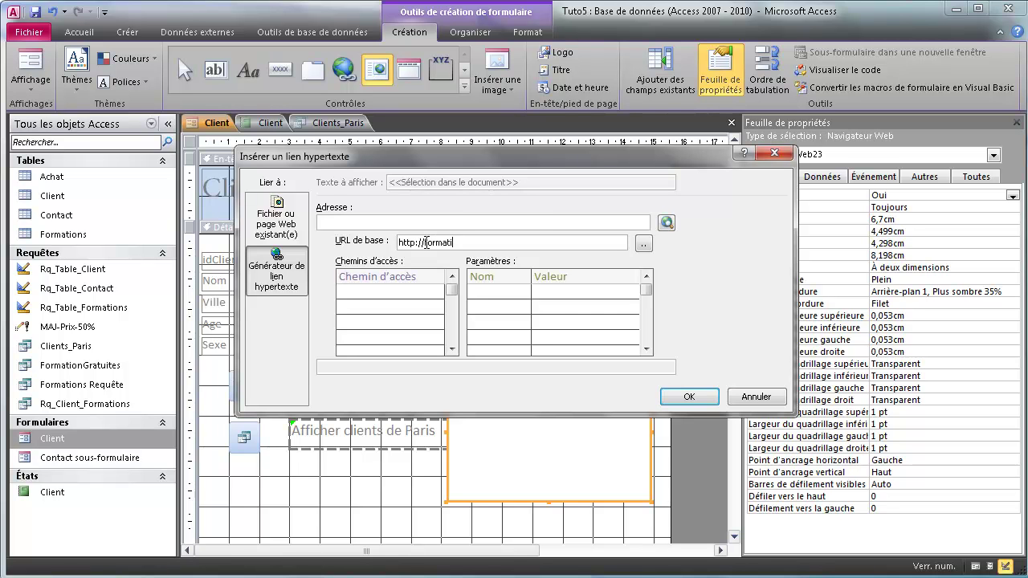
text(on-facile.fr)
click(690, 397)
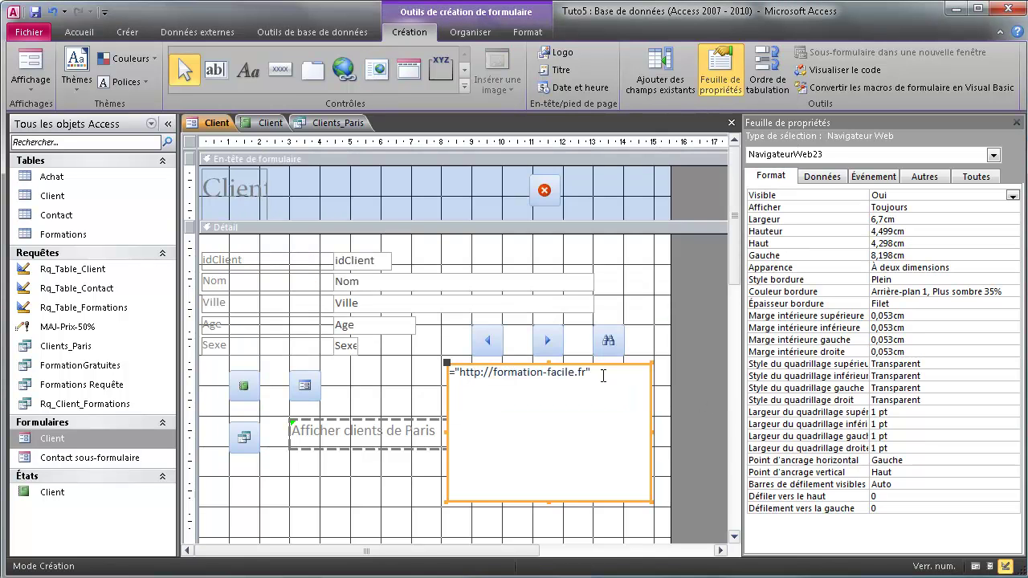
- Check the embedded web page in form view and return to design view
click(976, 567)
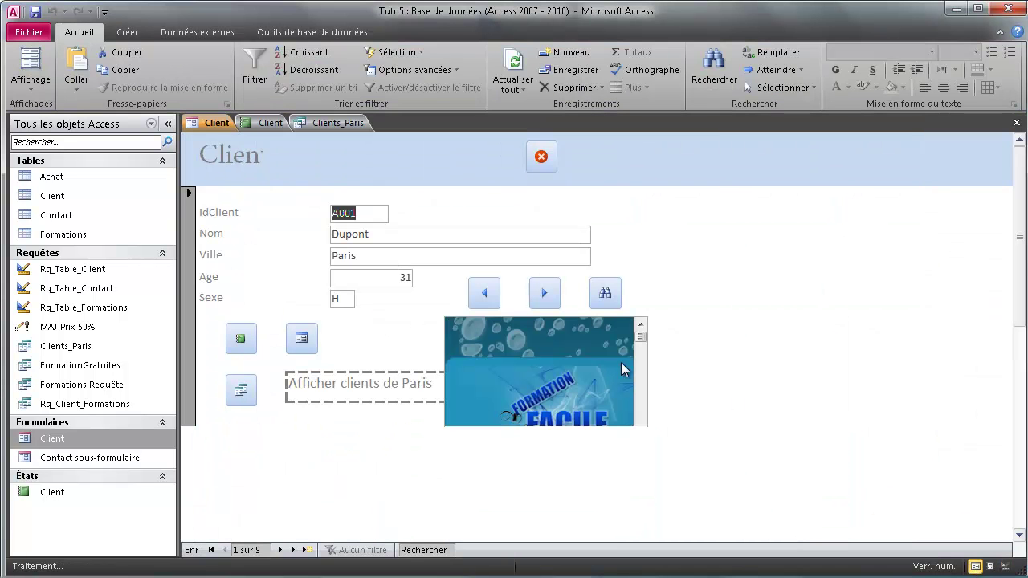
mouse_move(641, 338)
mouse_down()
mouse_move(649, 414)
mouse_move(641, 338)
mouse_up()
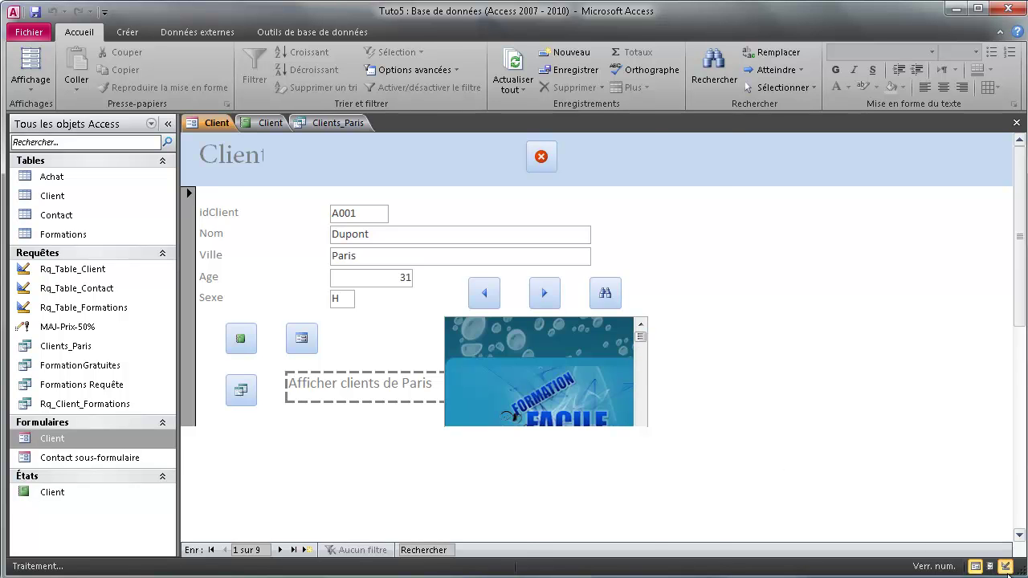
click(1005, 566)
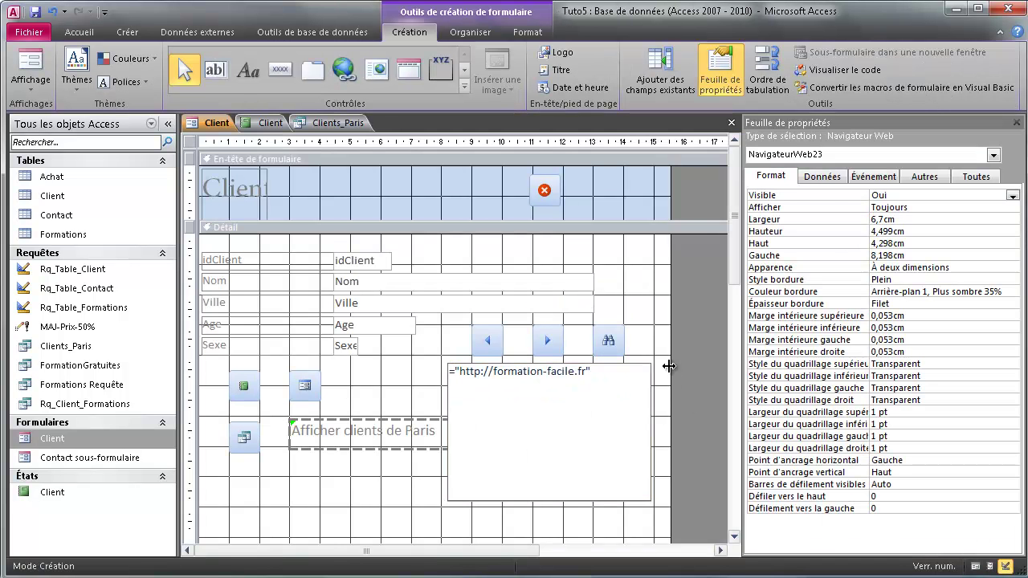
- Extend the form's width and widen the web browser control to about 14.7 cm, checking the page in form view before returning to design view
drag(668, 367, 731, 369)
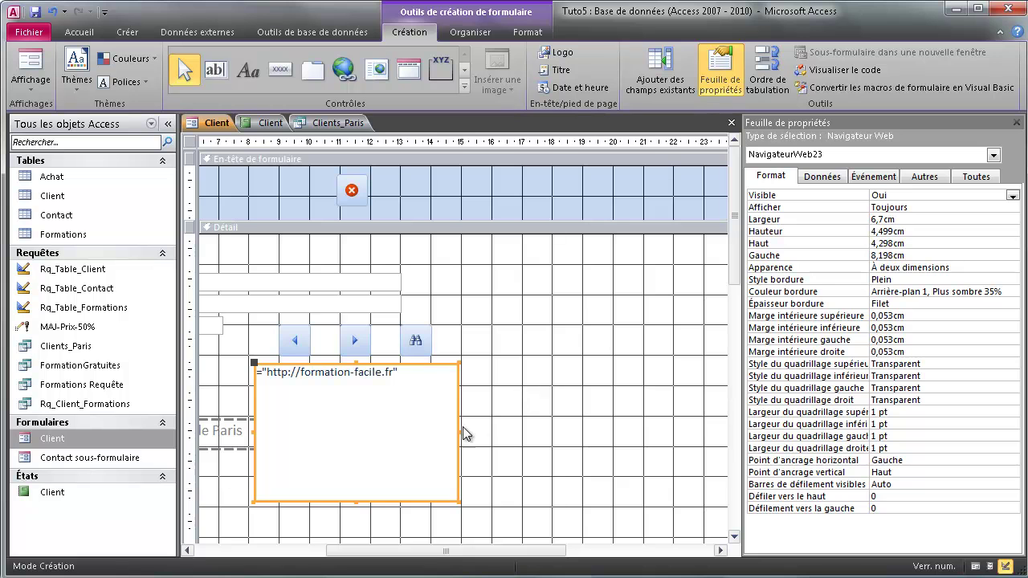
drag(464, 434, 701, 444)
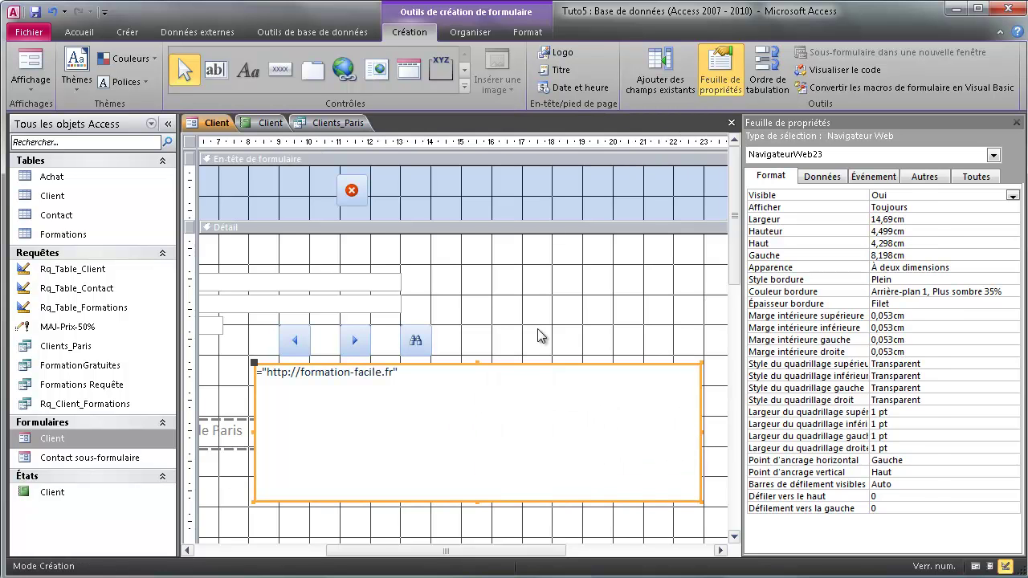
click(976, 567)
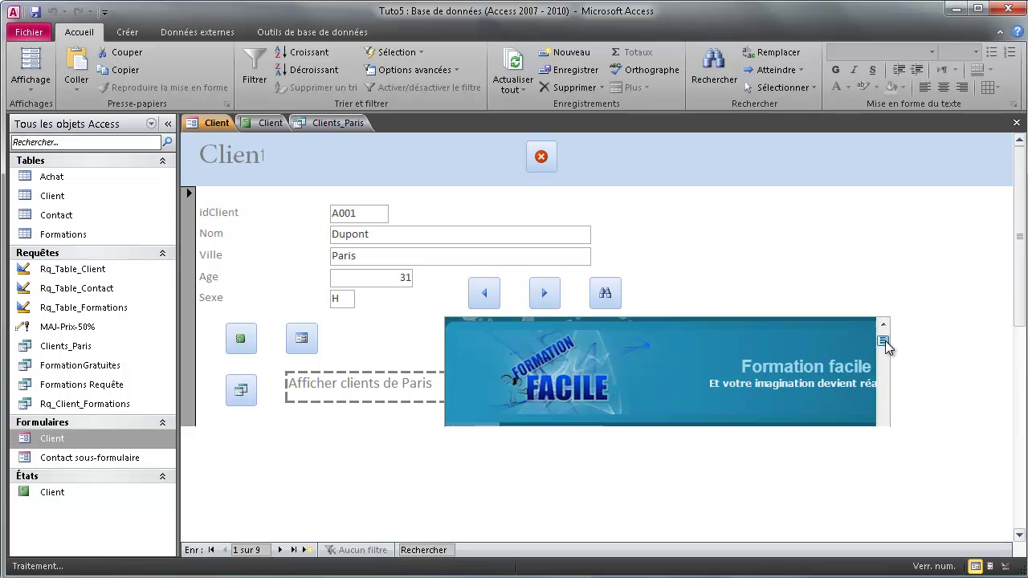
mouse_move(885, 342)
mouse_down()
mouse_move(892, 420)
mouse_move(886, 323)
mouse_up()
click(1005, 566)
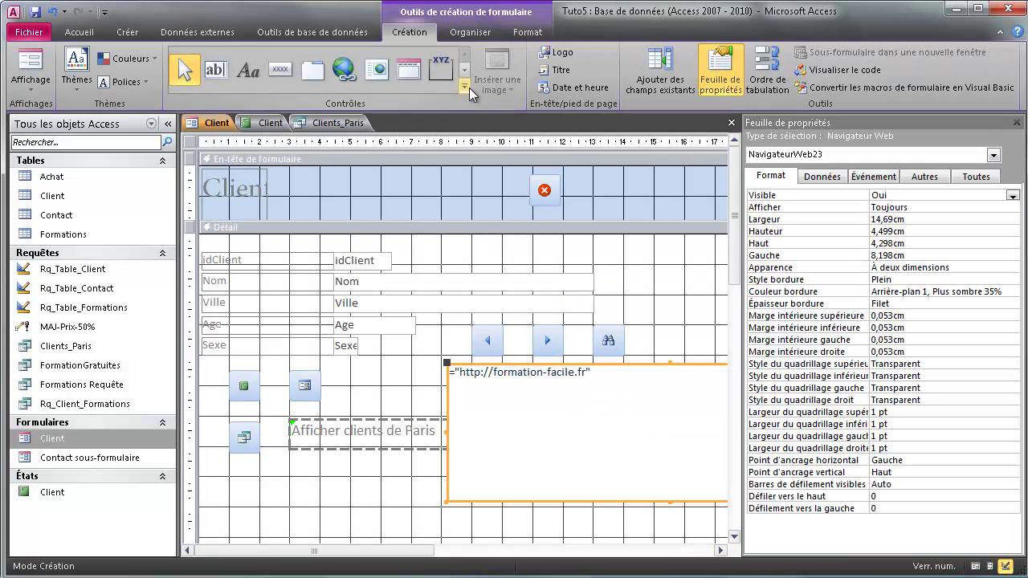
- Insert an unbound object frame about 3.5 by 2.4 cm beside the idClient and Nom fields, holding a new Bitmap Image object
click(464, 87)
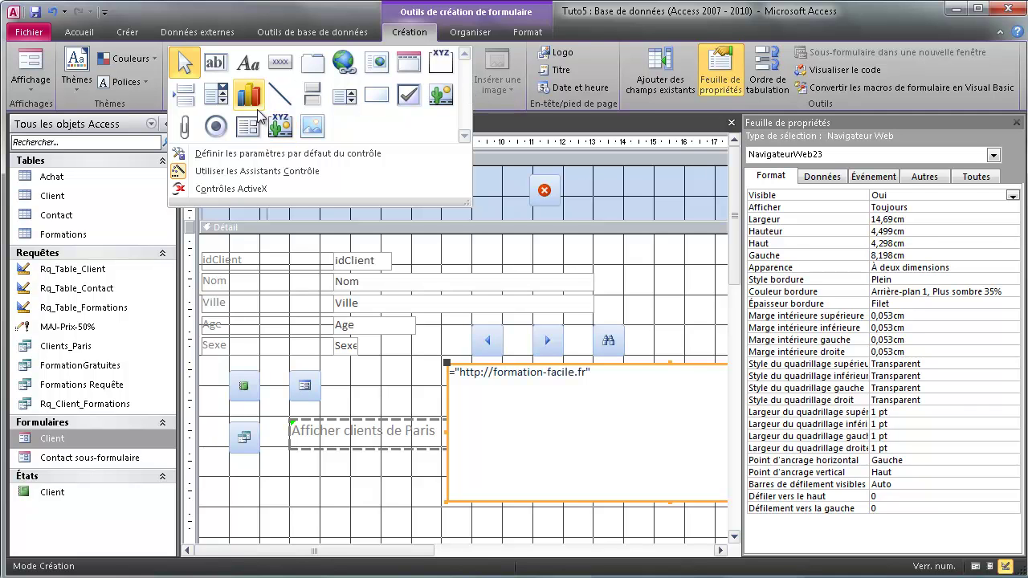
click(441, 96)
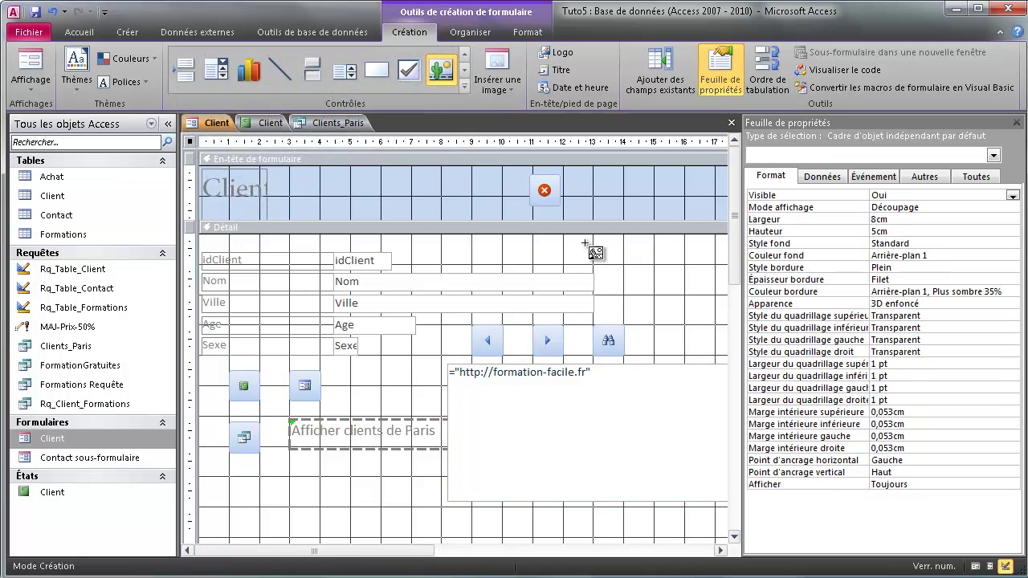
drag(599, 237, 692, 299)
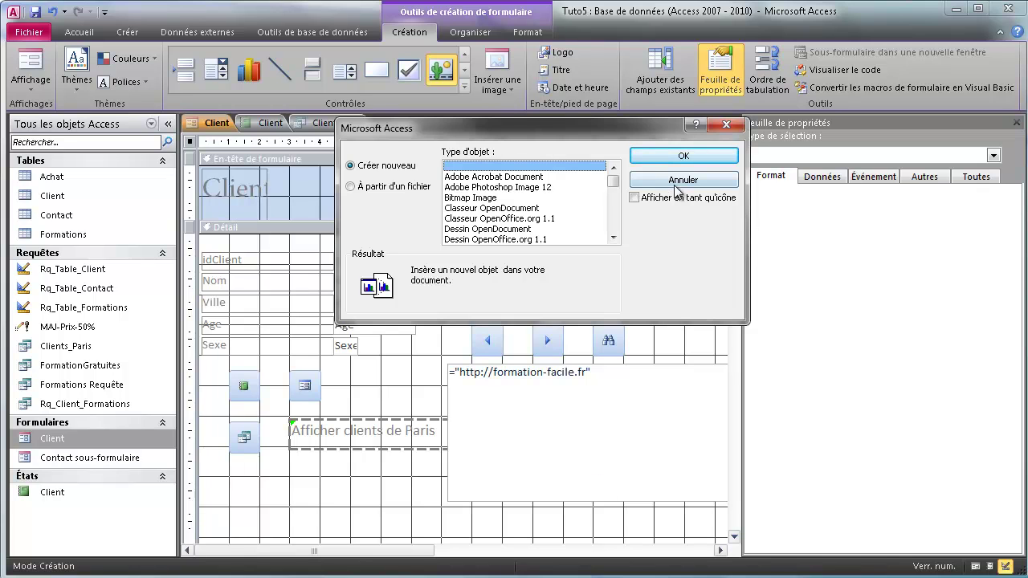
click(649, 159)
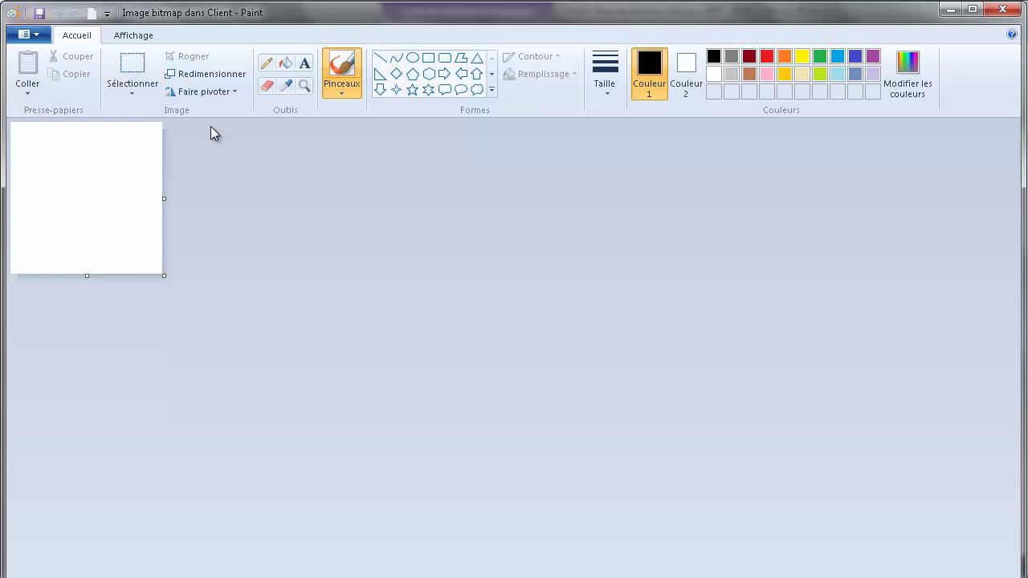
- Draw the letters OK freehand in red with the pencil on the bitmap, save it and return to the form
click(266, 63)
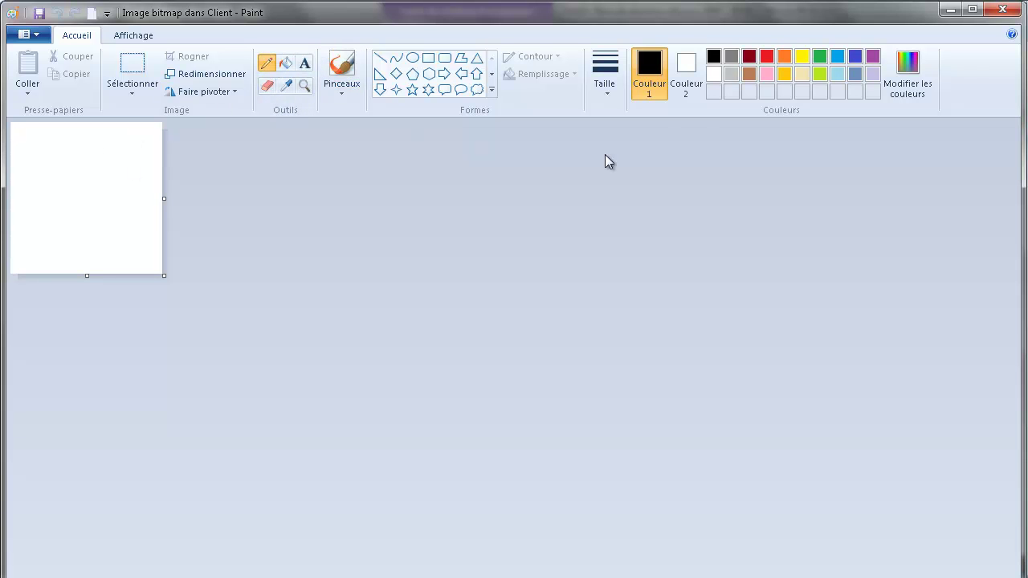
click(608, 76)
click(634, 187)
click(765, 57)
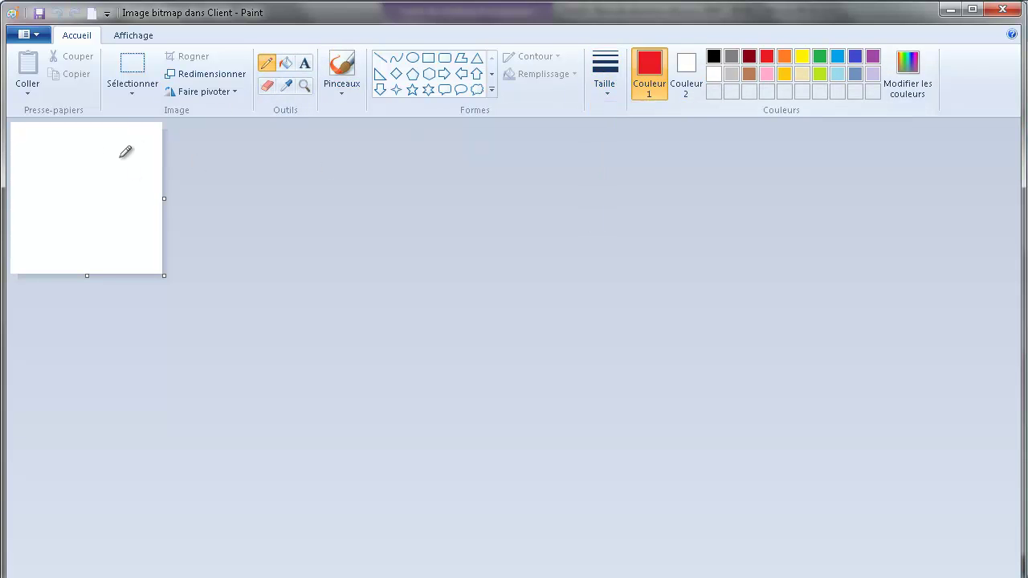
mouse_move(65, 216)
mouse_down()
mouse_move(48, 249)
mouse_move(78, 213)
mouse_up()
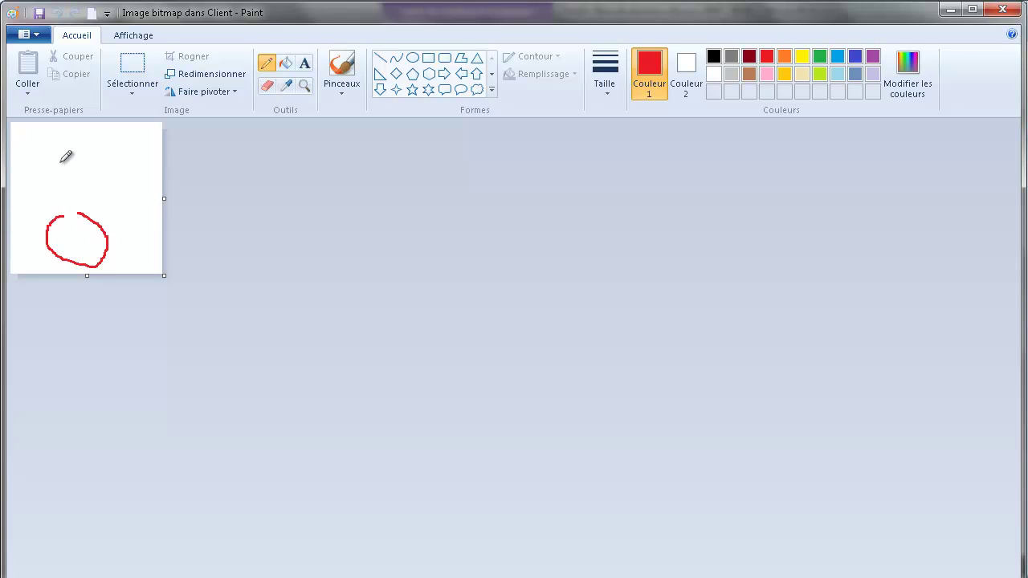
mouse_move(115, 185)
mouse_down()
mouse_move(118, 217)
mouse_move(108, 132)
mouse_up()
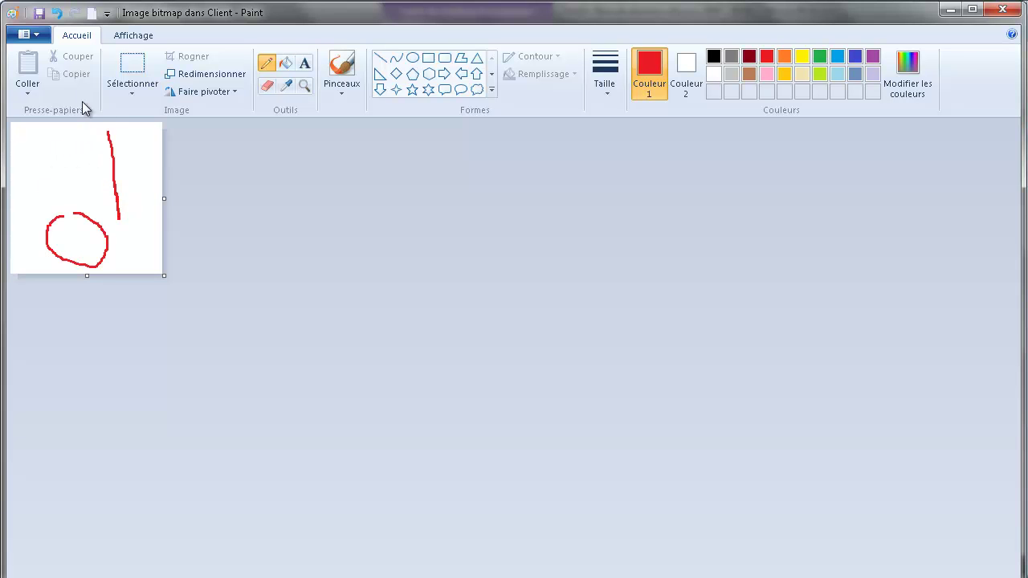
drag(120, 178, 151, 211)
drag(150, 148, 106, 172)
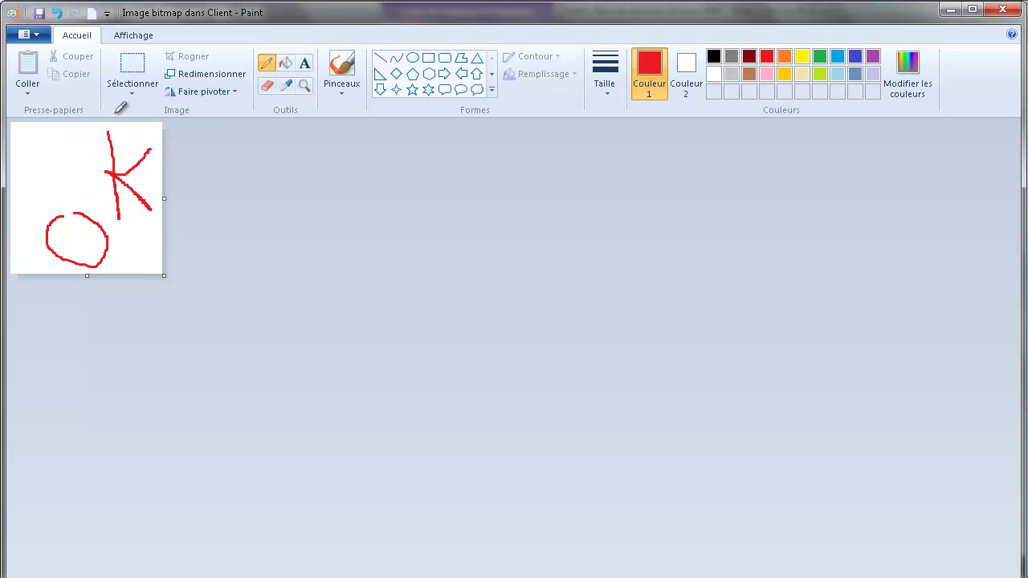
click(37, 14)
click(1011, 12)
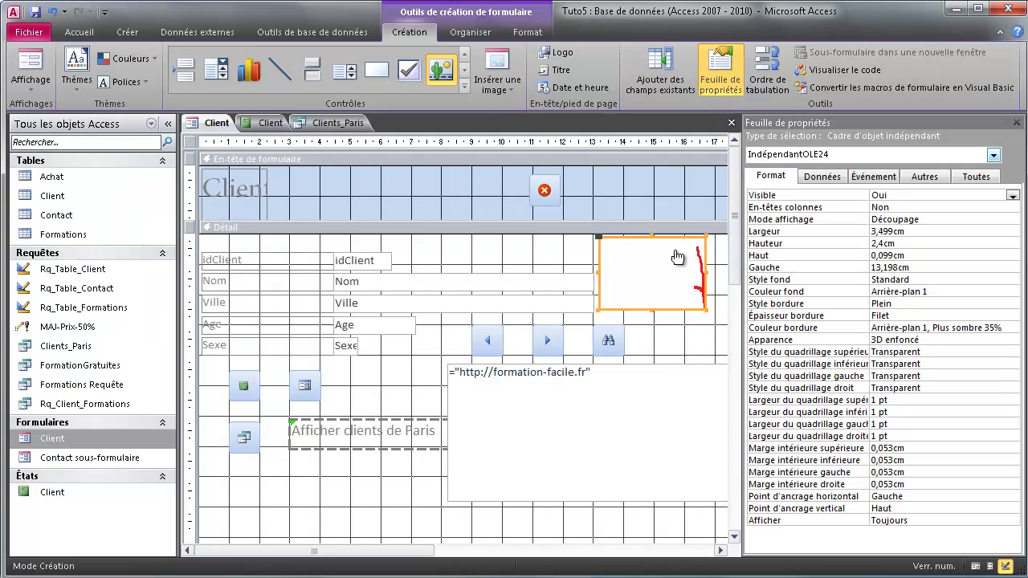
- Nudge the bitmap object frame slightly, check it in form view and return to design view
mouse_move(679, 278)
mouse_down()
mouse_move(644, 265)
mouse_move(693, 267)
mouse_up()
click(976, 564)
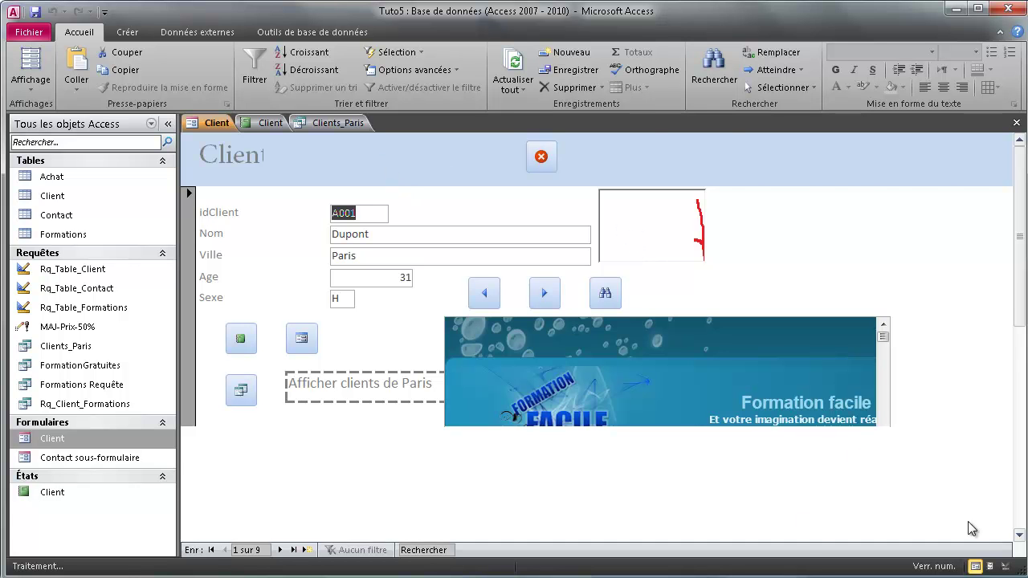
click(1005, 566)
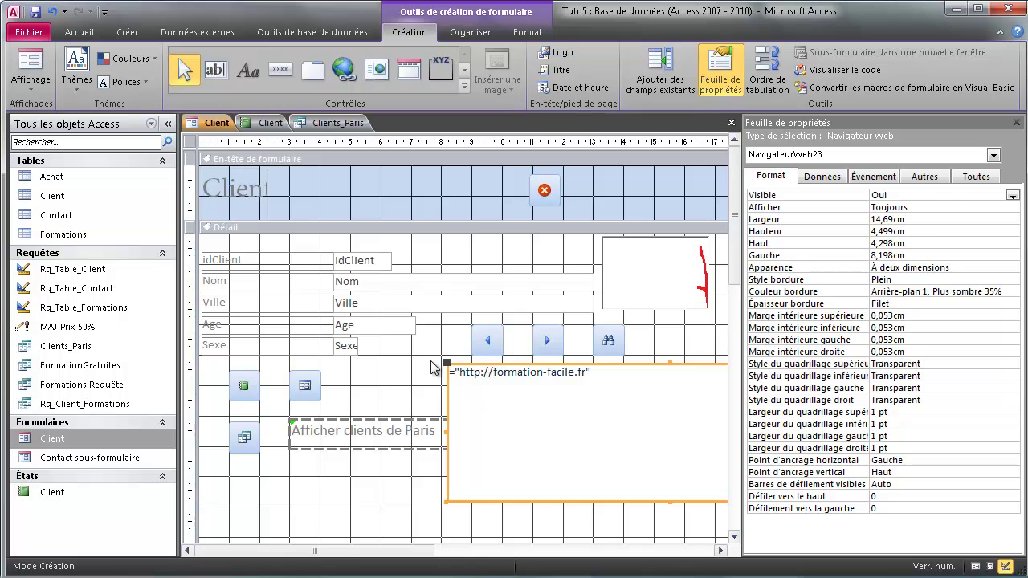
- Delete the web browser control and the bitmap object frame from the form's detail section
key(Delete)
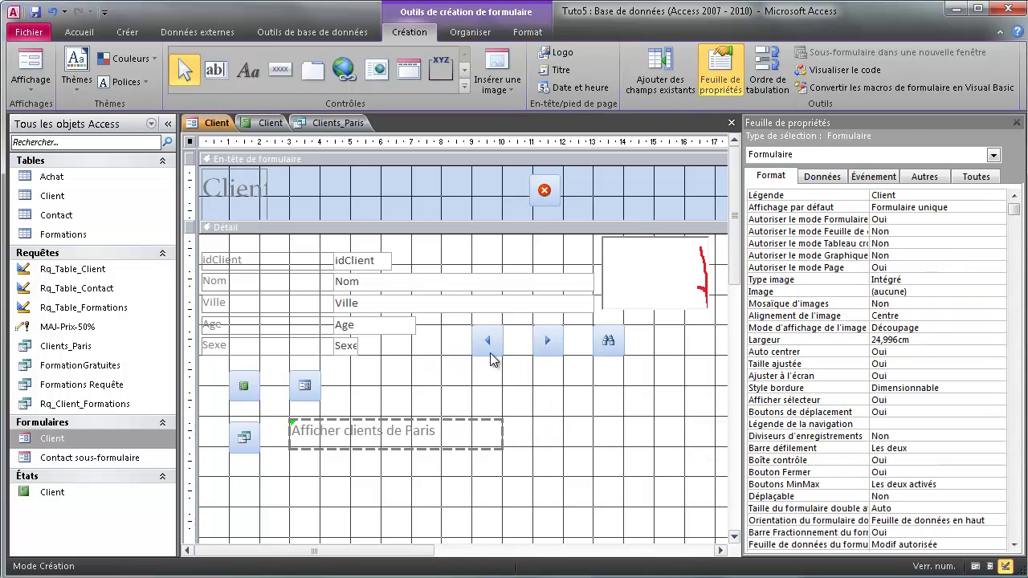
click(622, 268)
key(Delete)
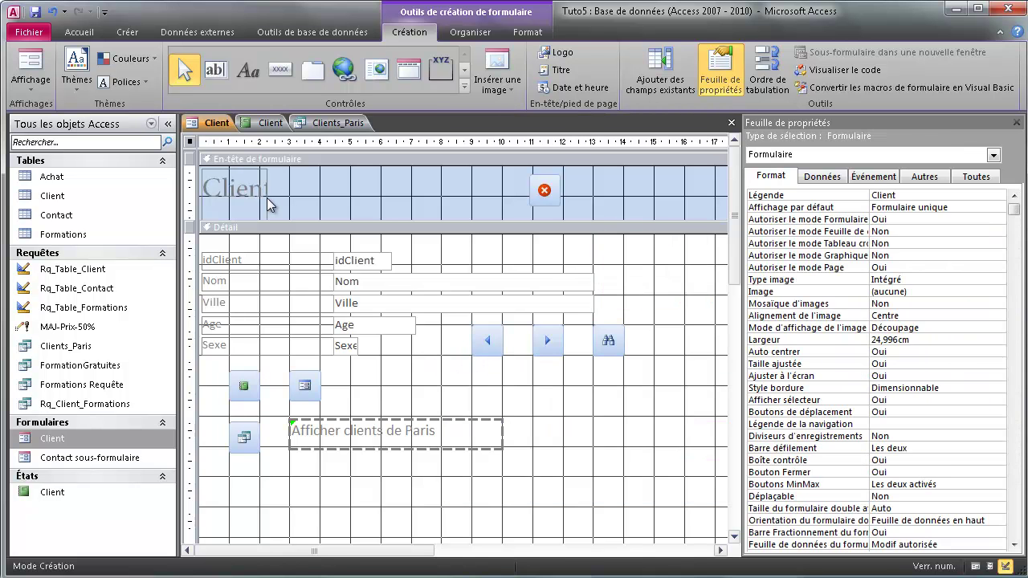
- Enlarge the Client title label in the form header to about 4.3 by 1.7 cm
click(266, 198)
drag(268, 192, 333, 204)
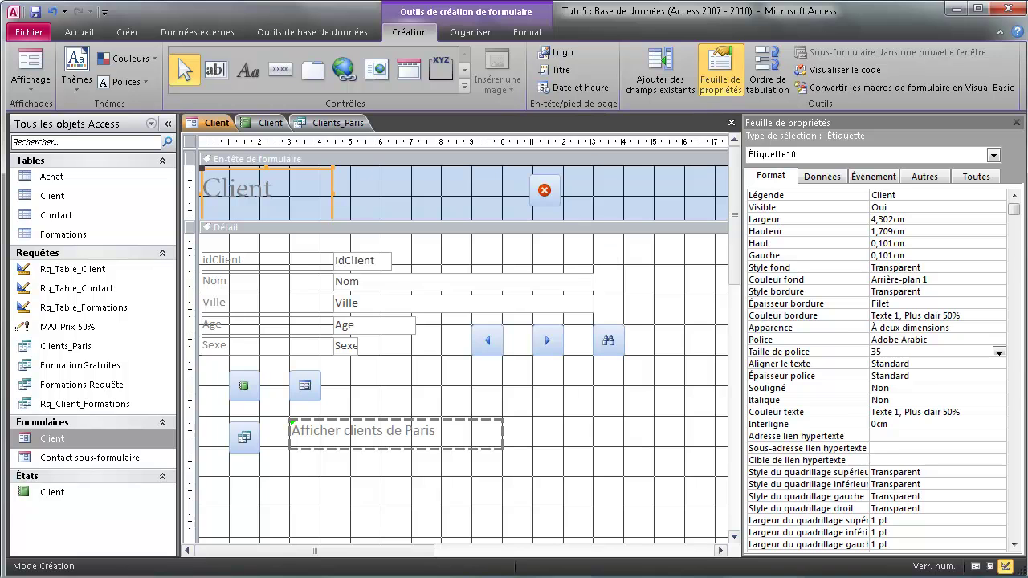
click(506, 519)
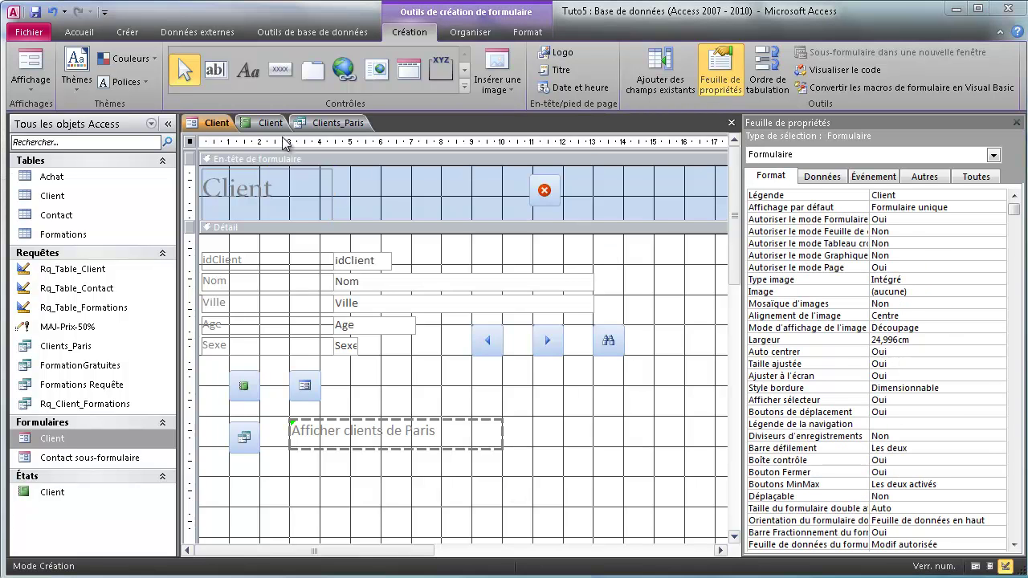
- Add a command button with the record operation Ajouter un nouvel enregistrement and its picture, and place it below the next-record button
click(281, 69)
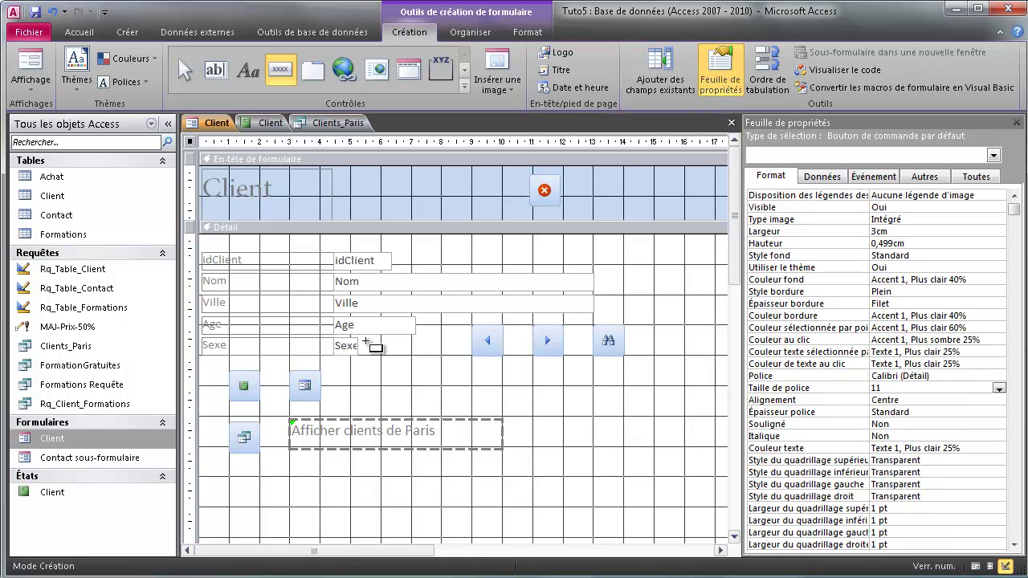
drag(402, 371, 473, 399)
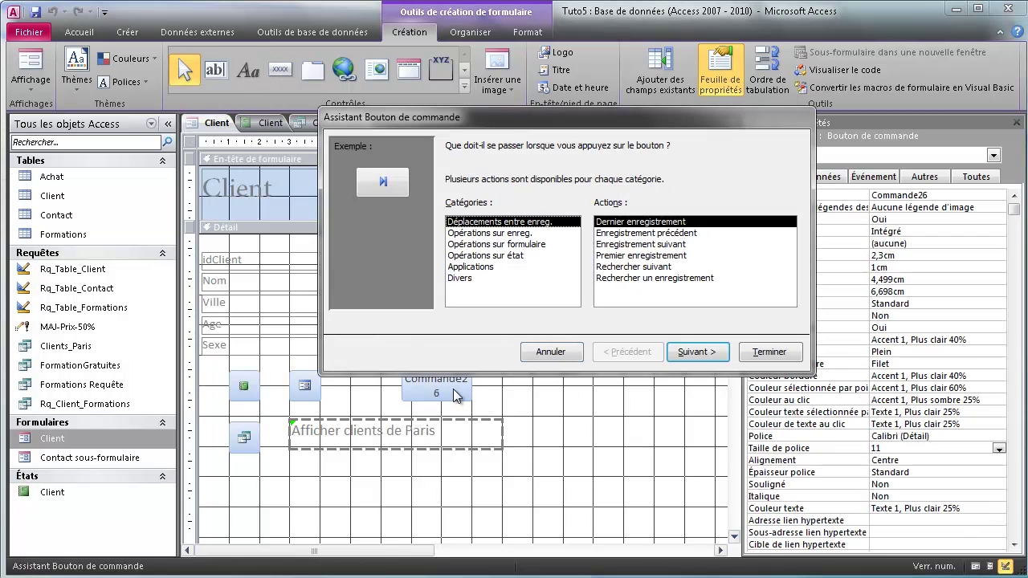
click(489, 233)
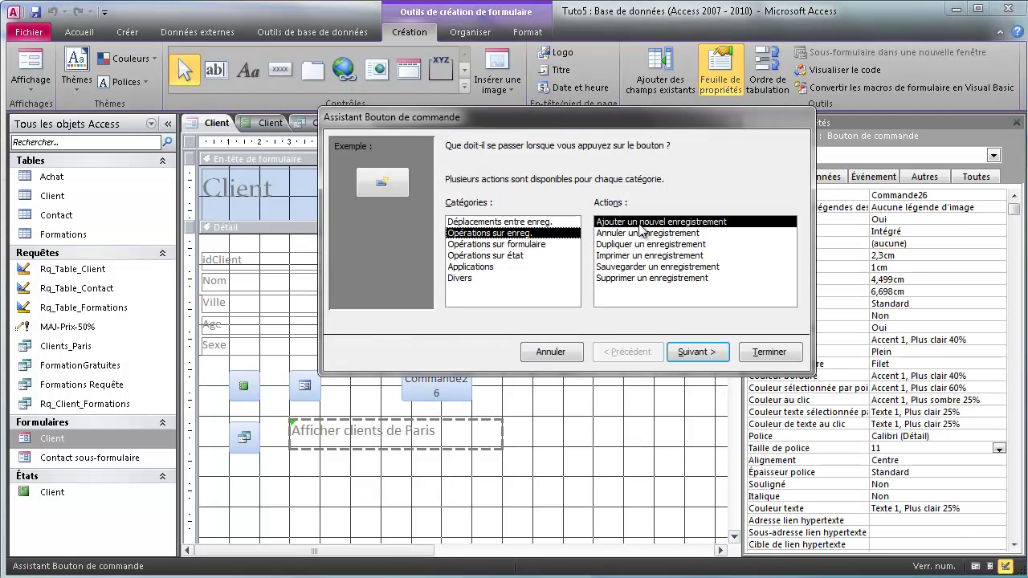
click(696, 353)
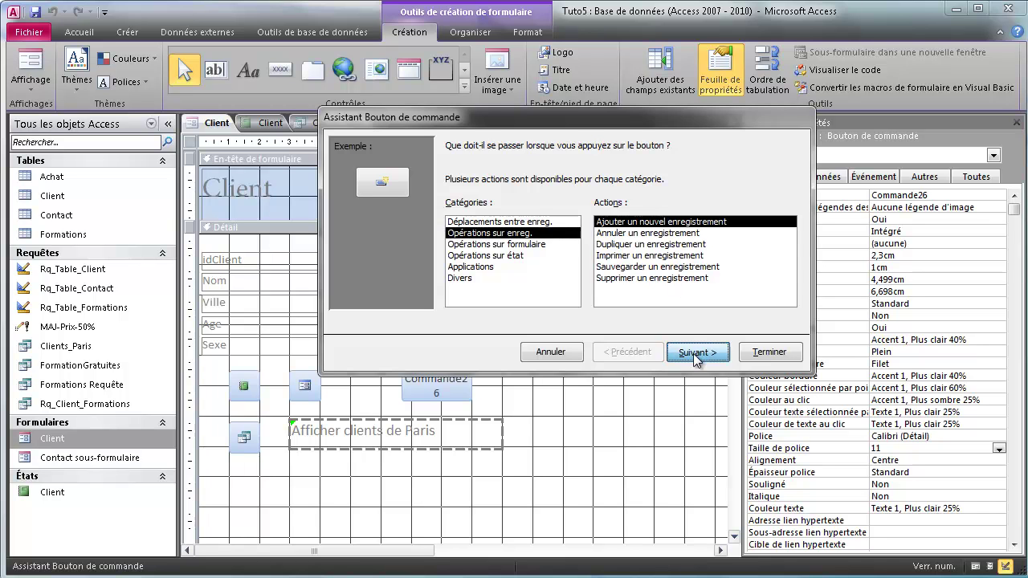
click(697, 353)
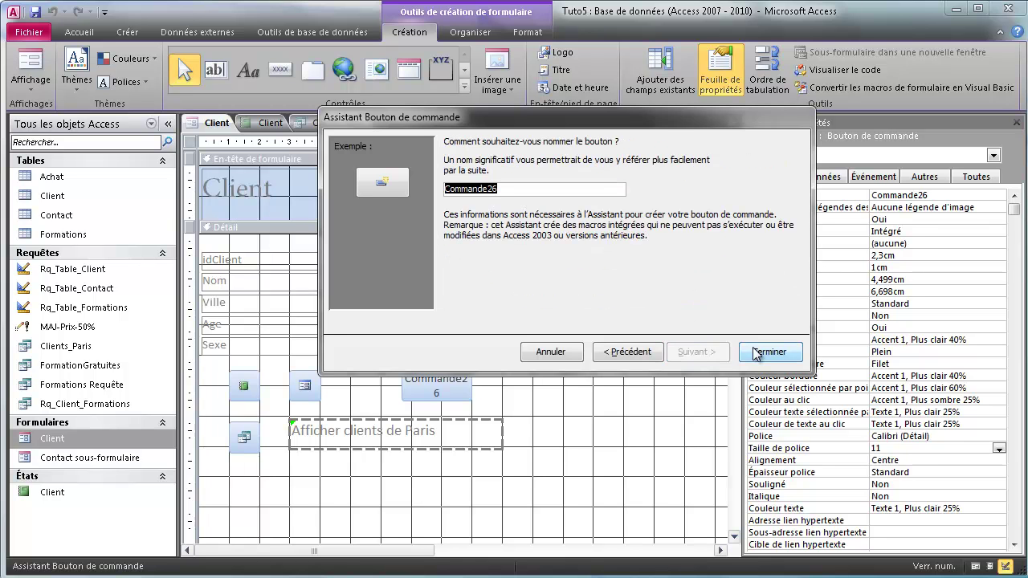
click(750, 353)
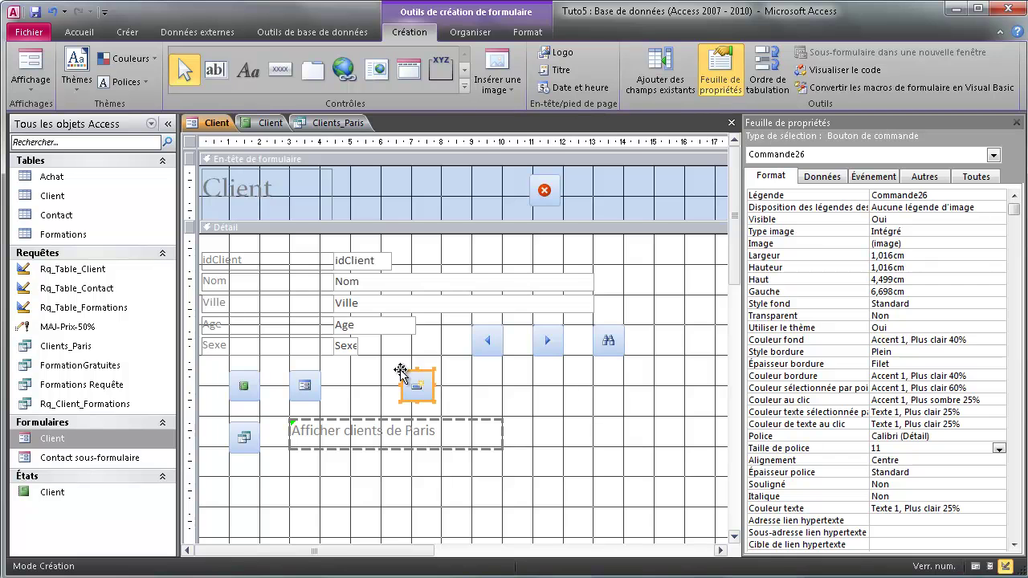
drag(402, 371, 533, 373)
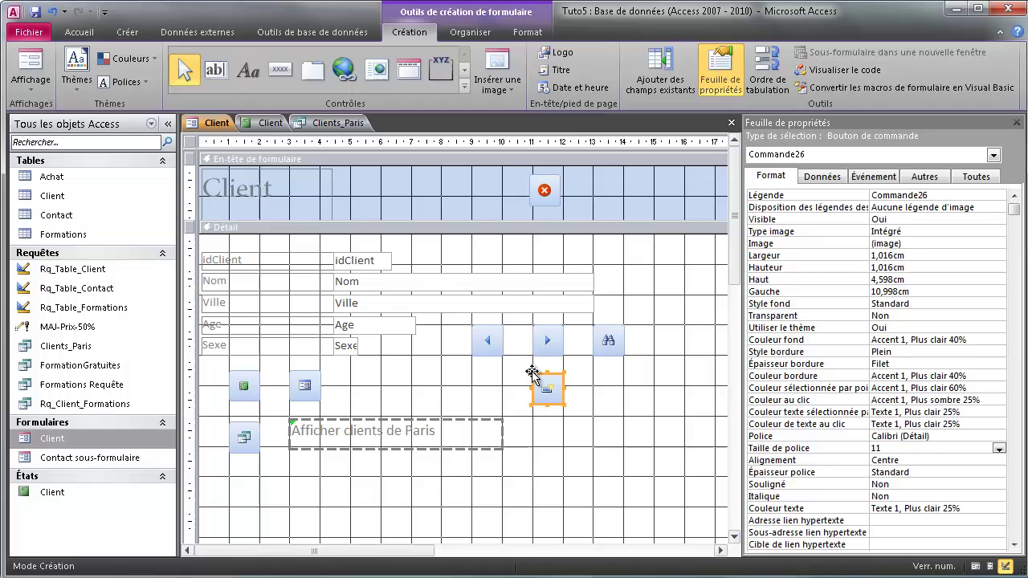
- Add a record in form view with the new button, entering the client ID, the client's name, Ville Maurice, Age 22 and Sexe H
click(975, 565)
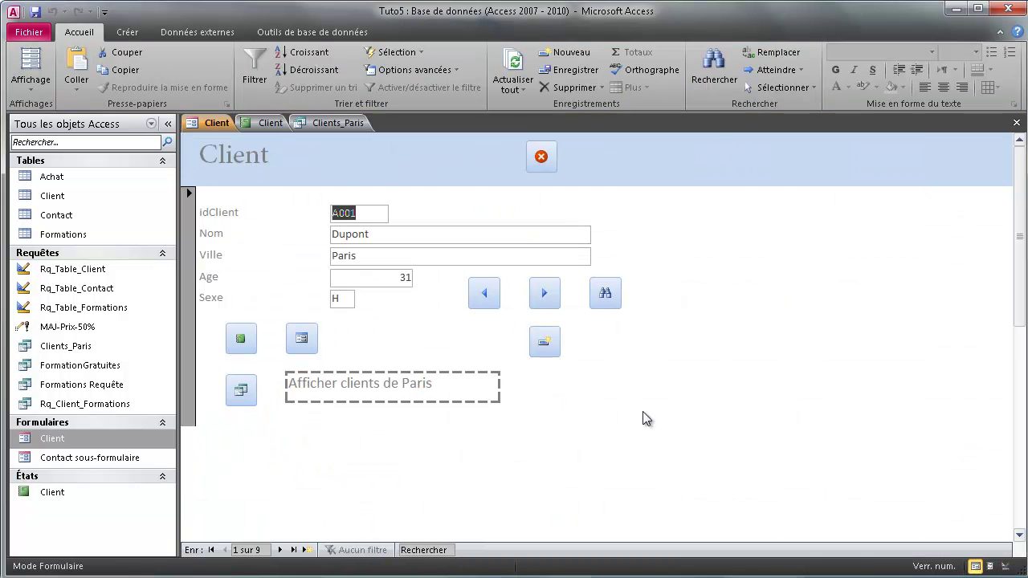
click(546, 344)
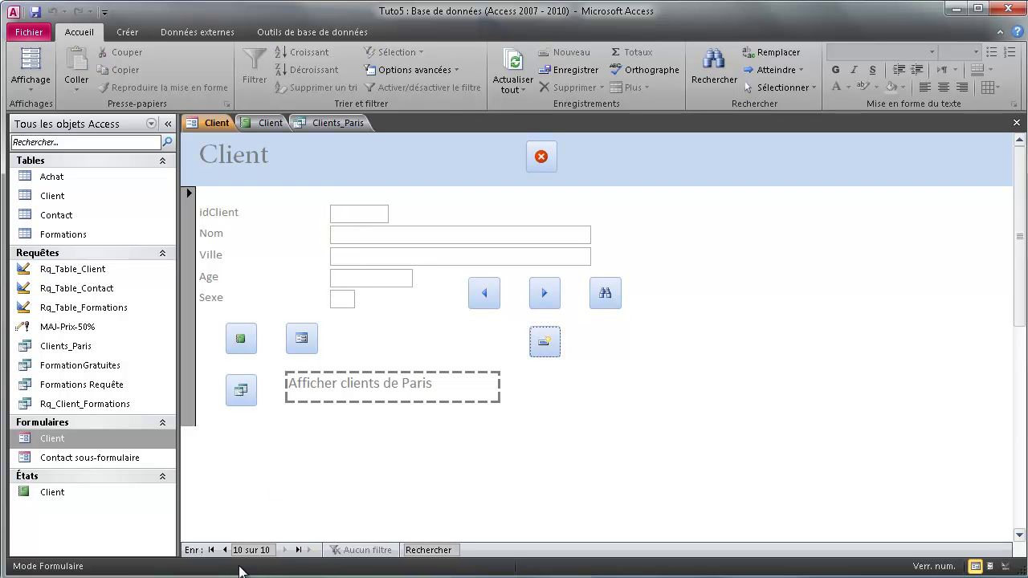
click(362, 201)
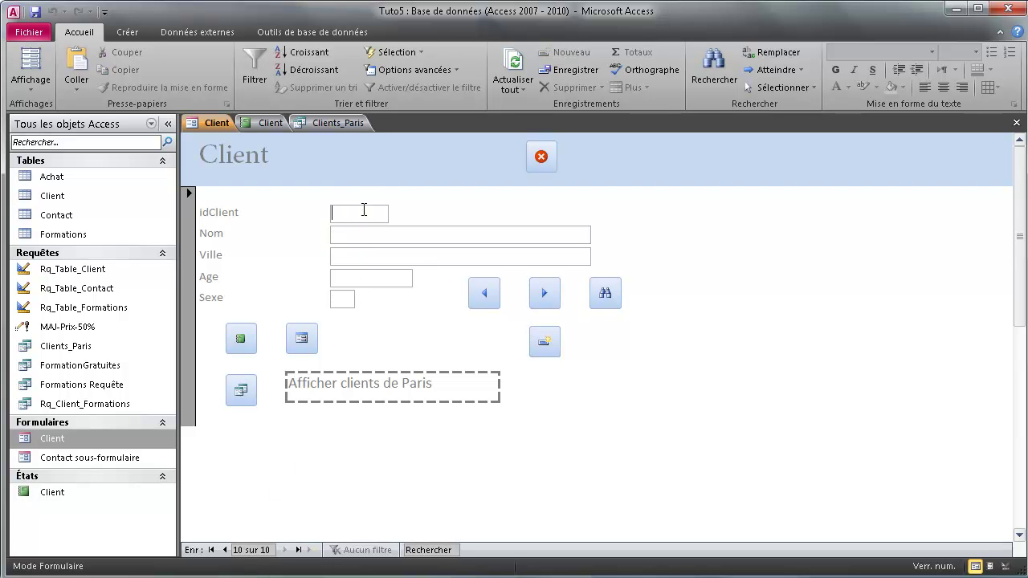
text(A00Antho)
key(Tab)
text(Maurice)
click(377, 283)
text(22)
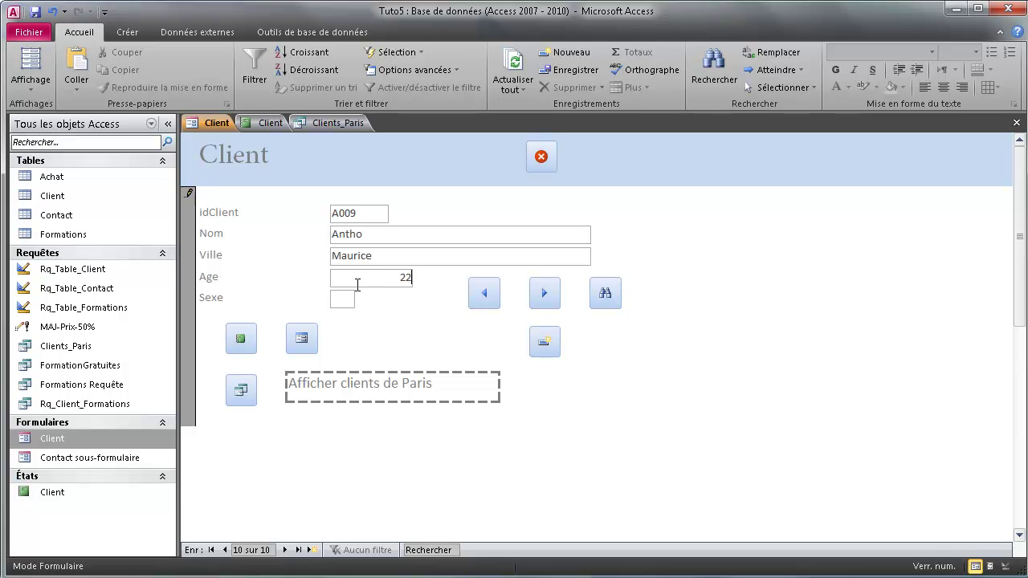
text(H)
- Move back and forth through the records with the navigation buttons, and open the Client table to check the new record
click(484, 293)
click(544, 293)
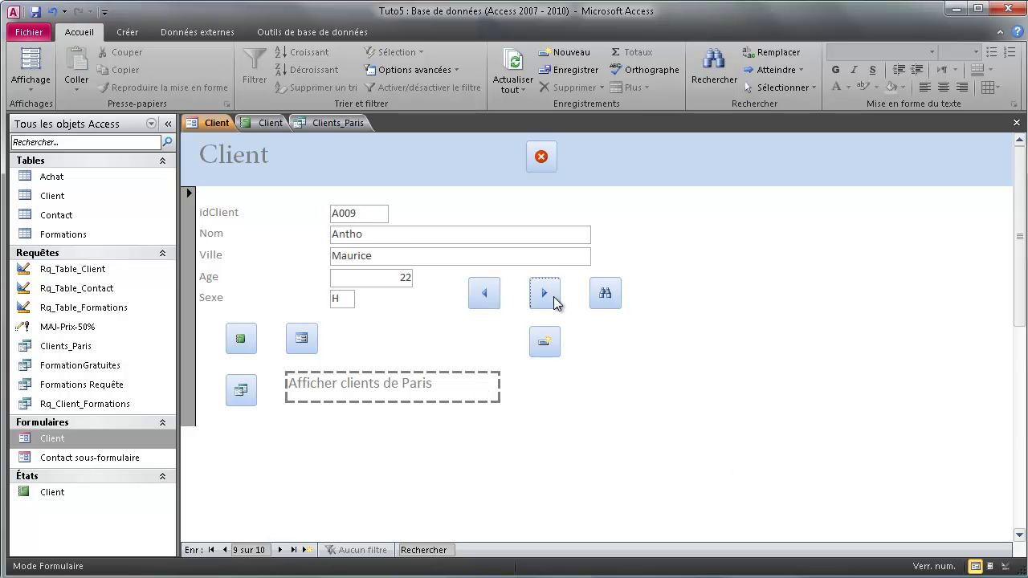
click(483, 295)
click(482, 294)
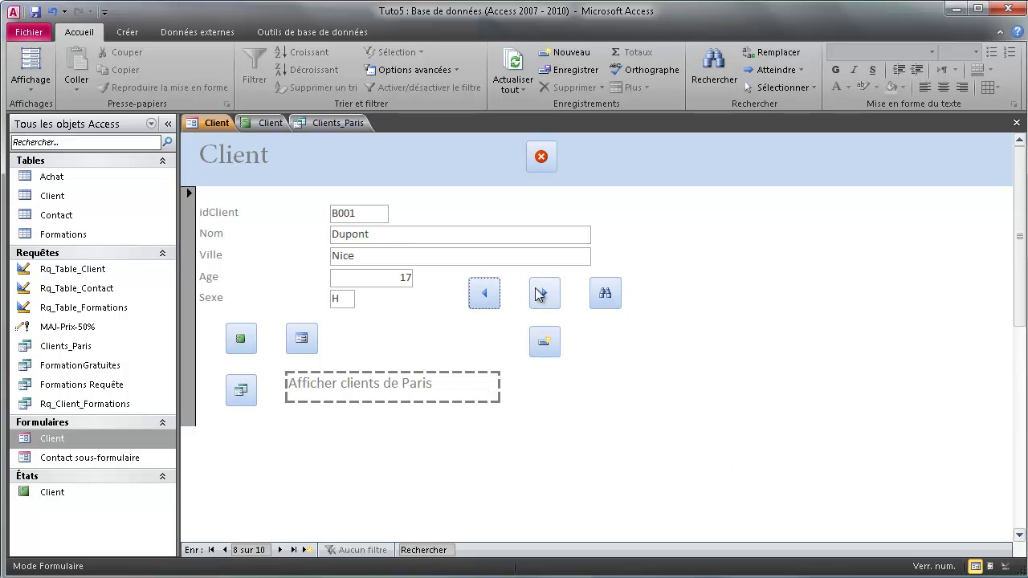
click(542, 293)
click(540, 295)
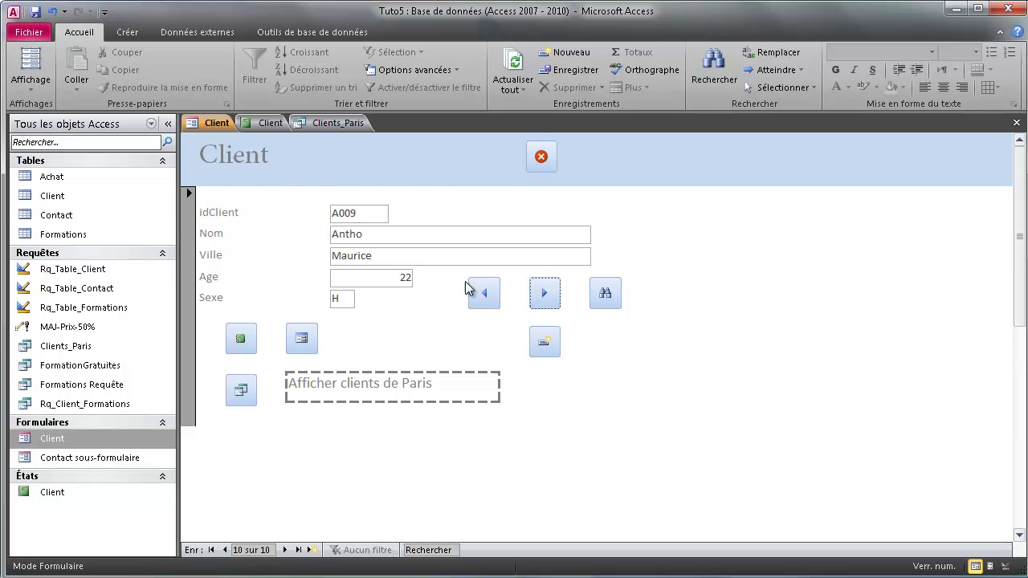
double_click(65, 197)
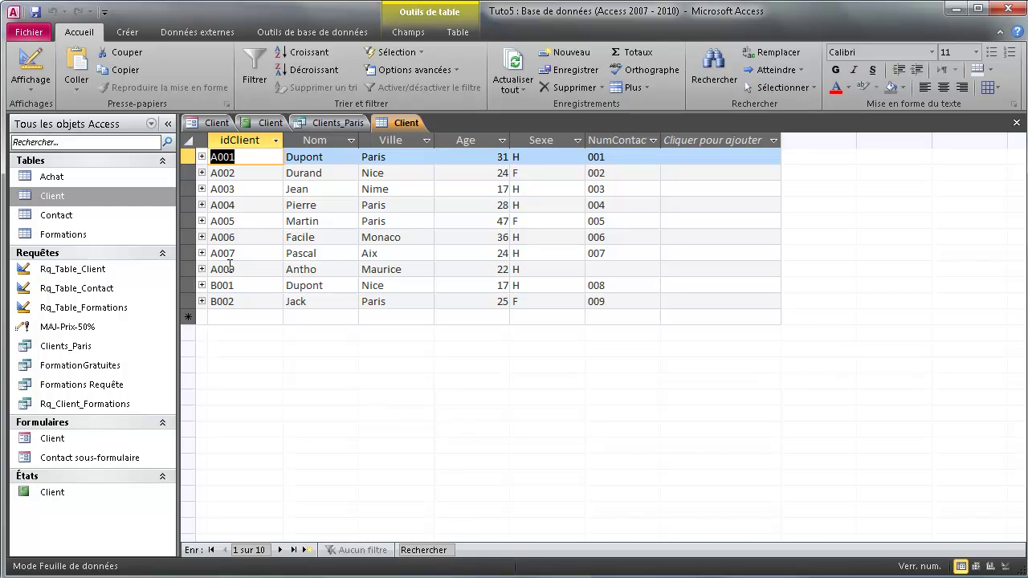
- Check the new record's idClient in the Client table, view the Clients_Paris query results, and return to the Client form
drag(225, 270, 236, 269)
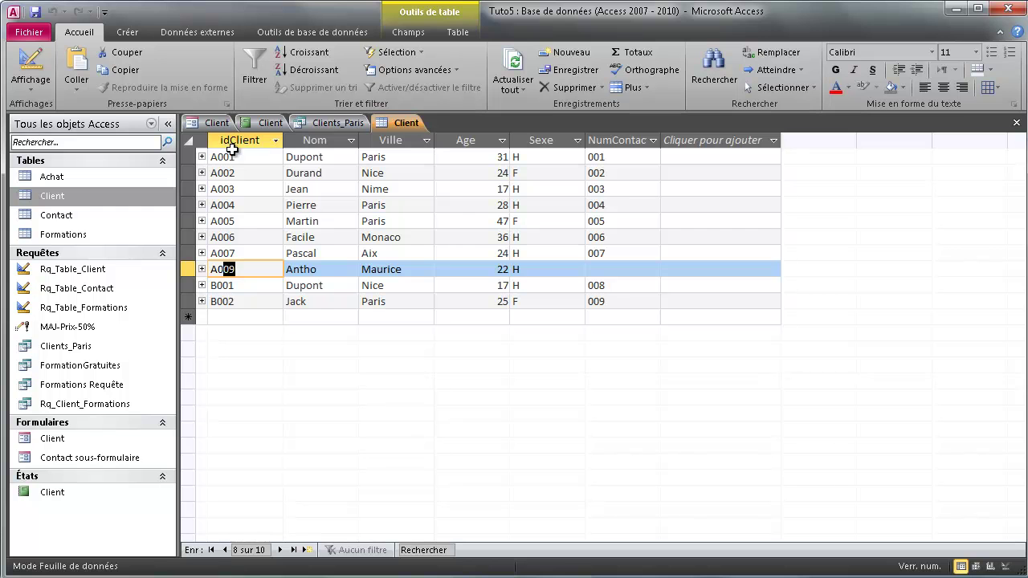
click(266, 122)
click(333, 122)
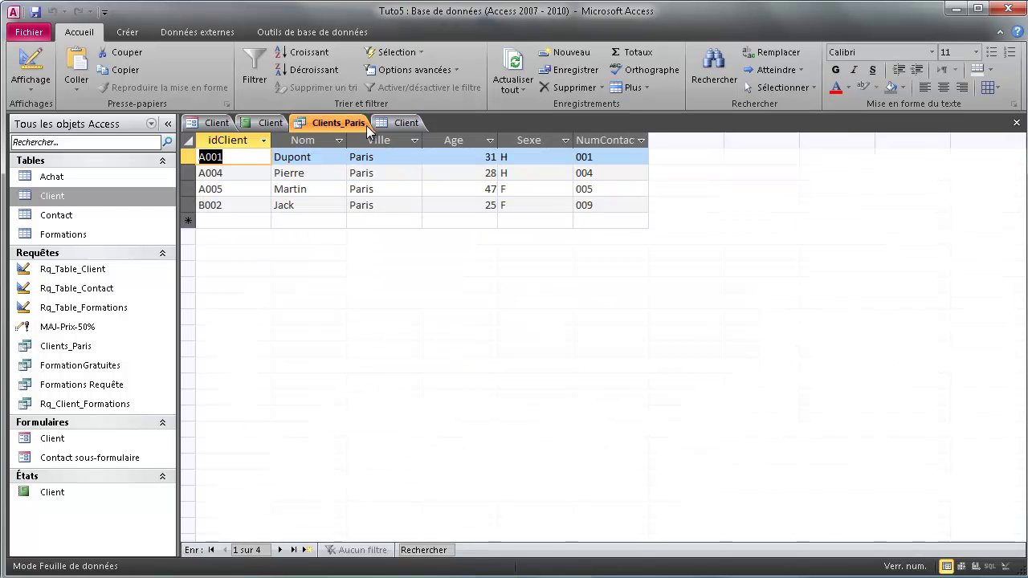
click(213, 122)
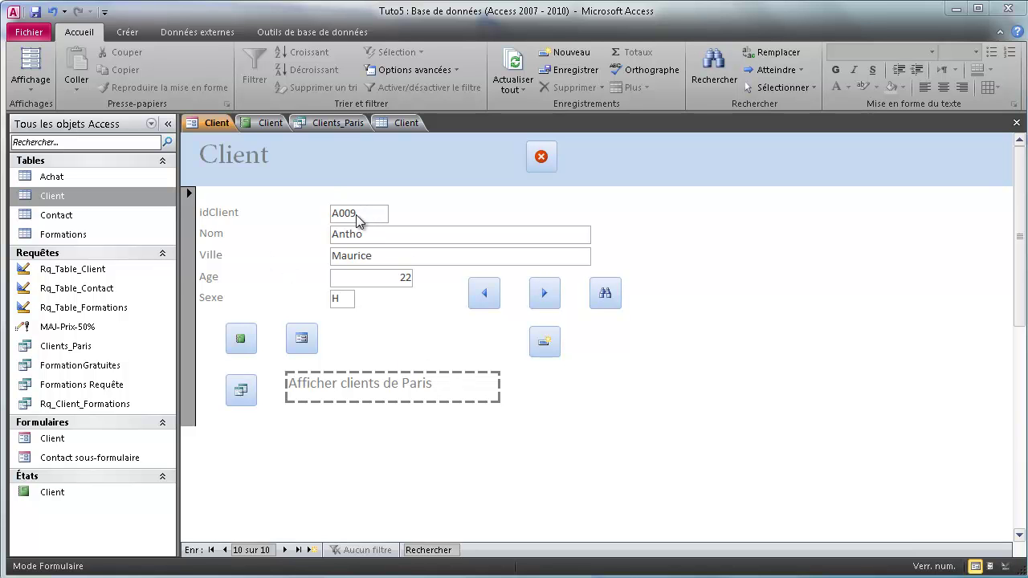
- Test the form's buttons that open the Client report and the contact subform, returning to the Client form after each
click(255, 347)
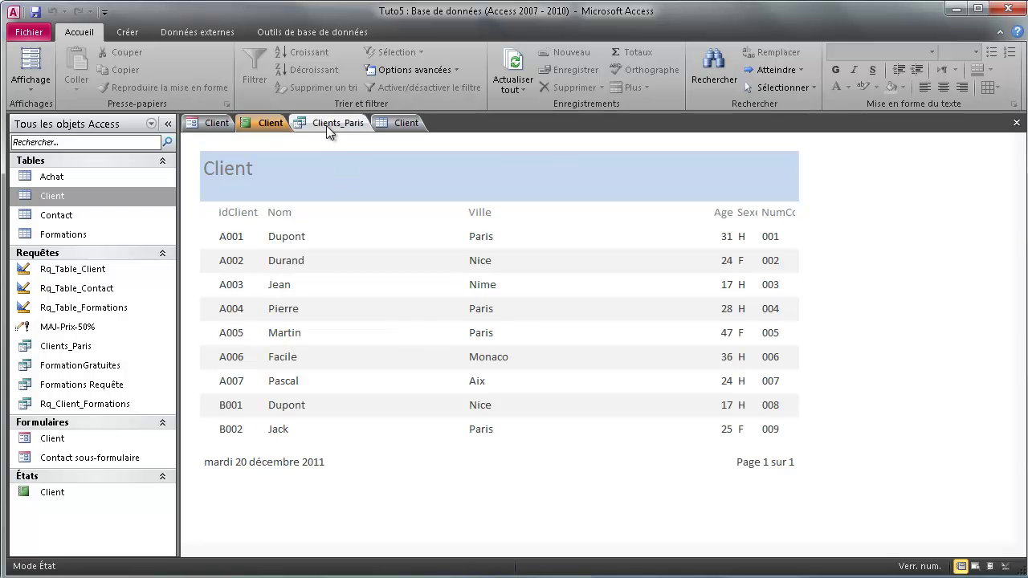
click(214, 123)
click(309, 333)
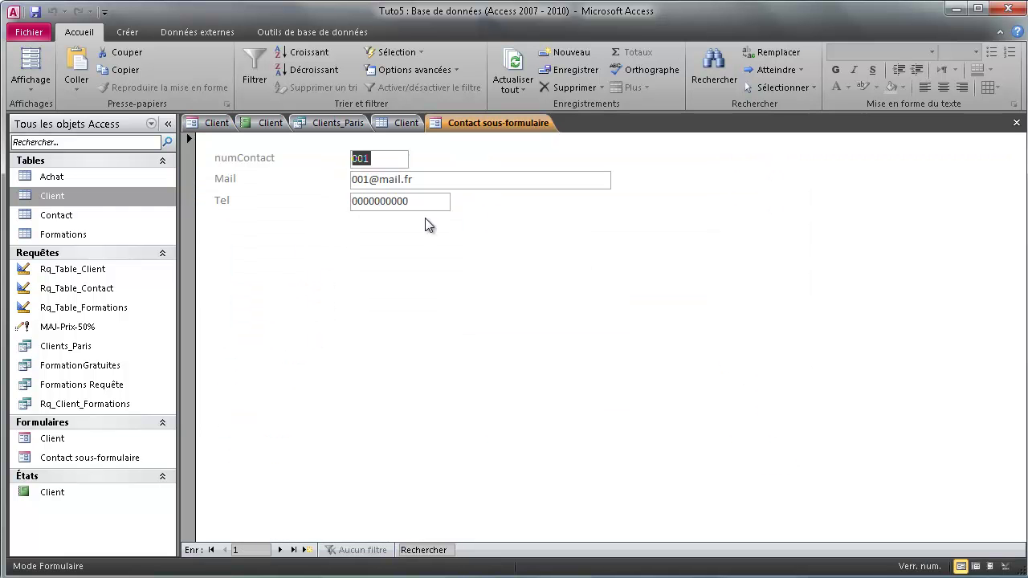
click(213, 123)
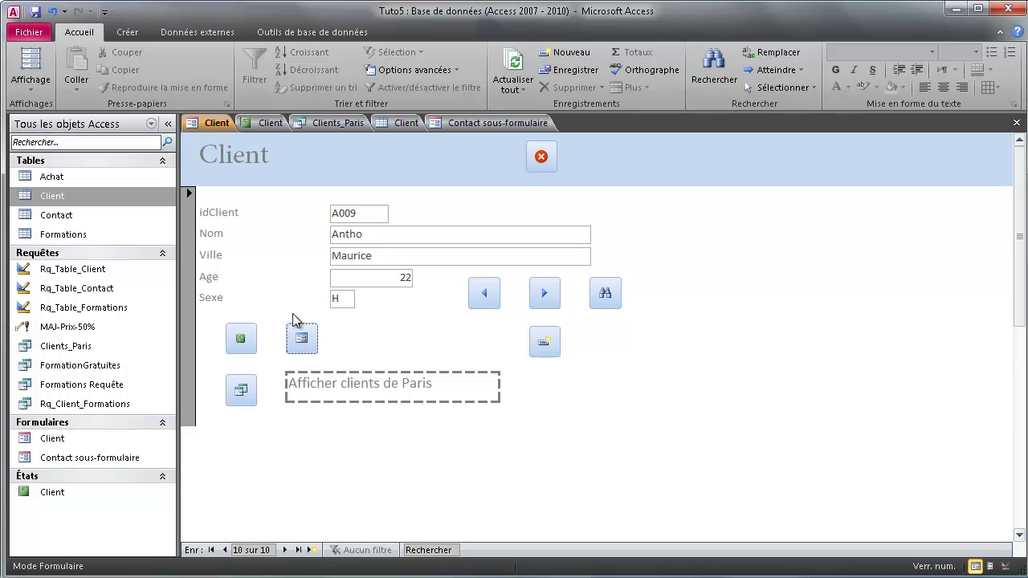
- Test the next-record and previous-record buttons across the client records, and open and cancel the record search dialog
click(551, 299)
click(551, 300)
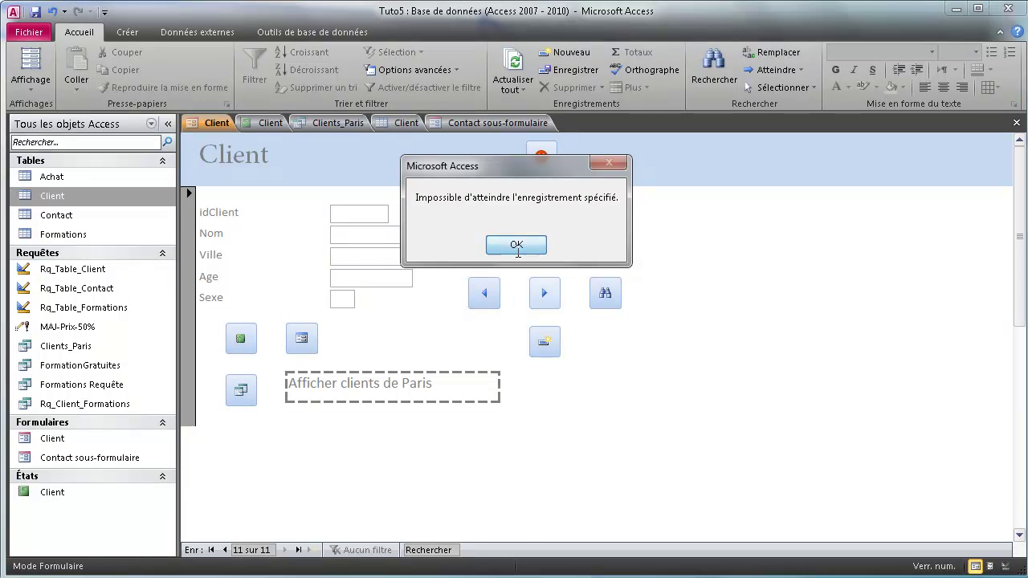
click(518, 247)
click(492, 300)
click(492, 301)
click(492, 302)
click(492, 302)
click(491, 301)
click(491, 301)
click(543, 296)
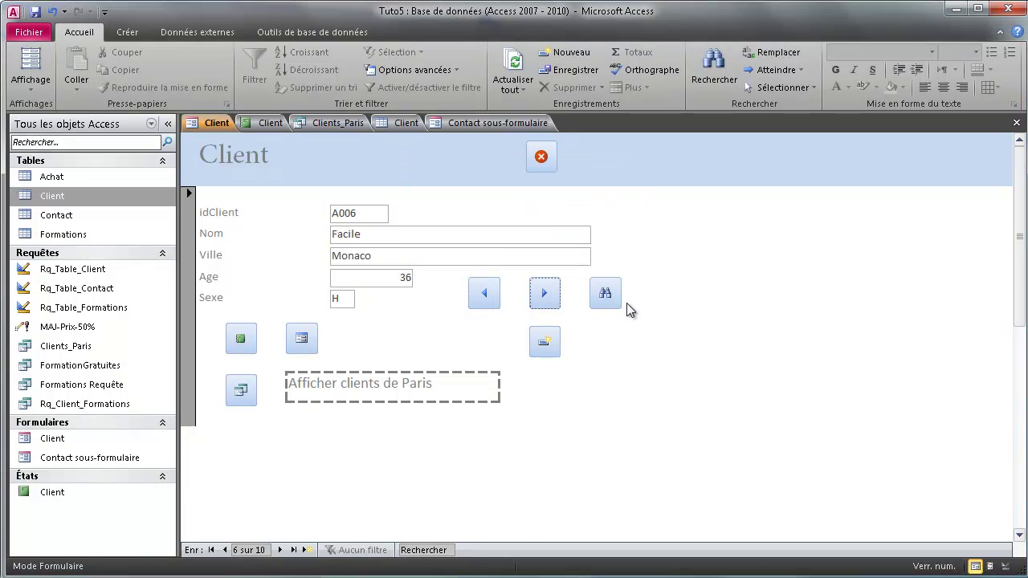
click(605, 293)
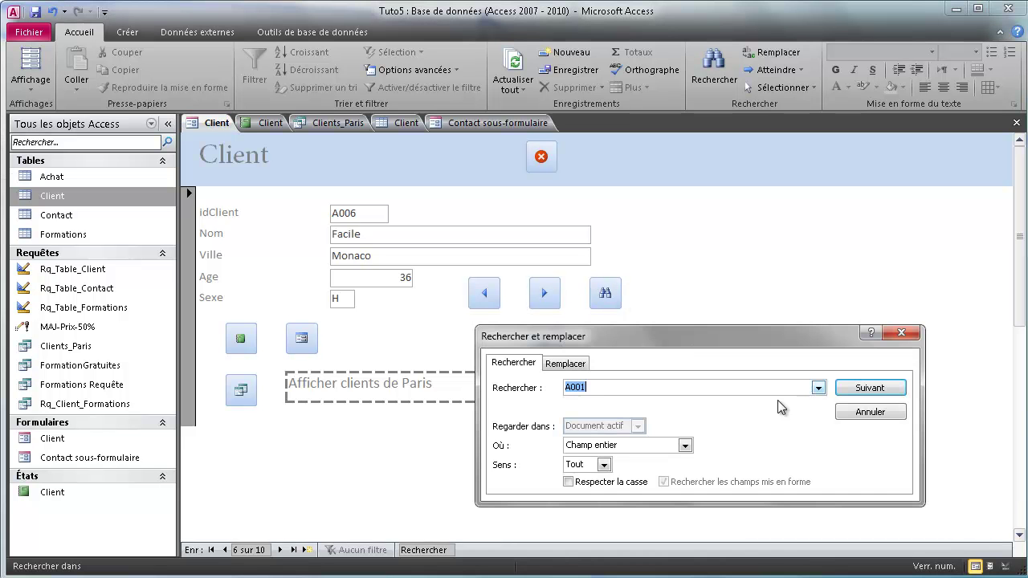
click(866, 416)
- Test the buttons that open the Client report and the Clients_Paris query, and return to the Client form
click(241, 338)
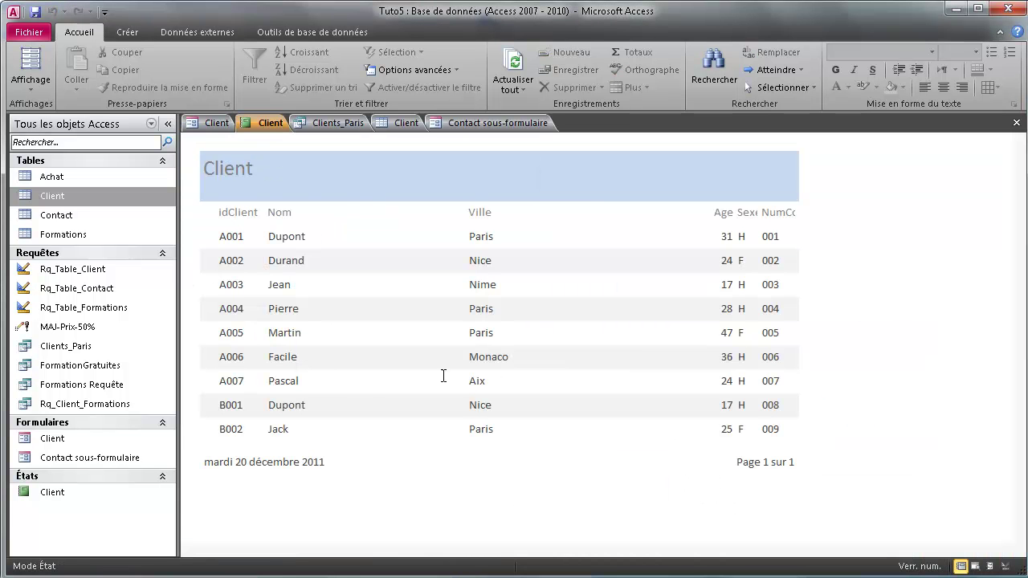
click(226, 123)
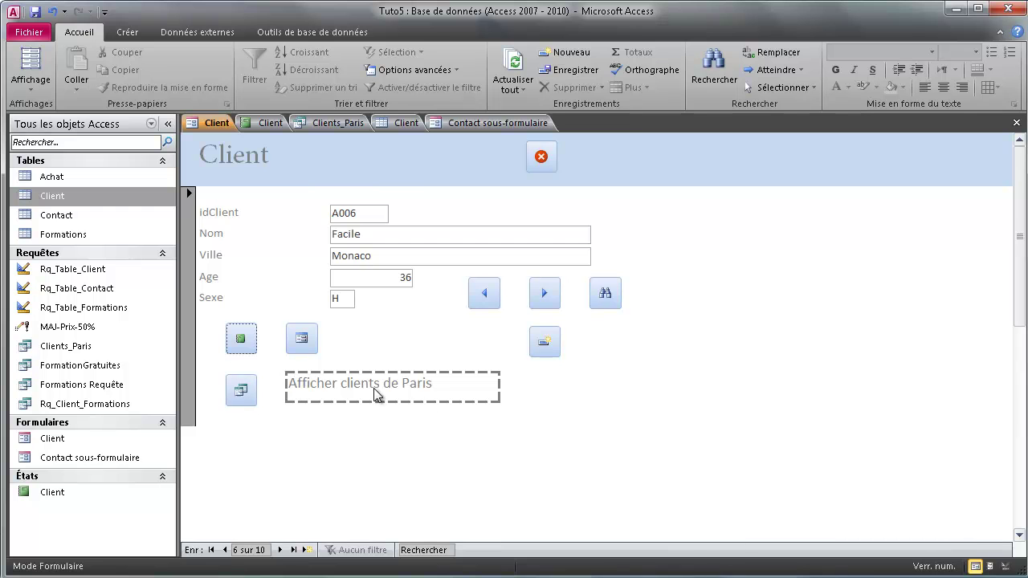
click(245, 391)
drag(213, 173, 405, 221)
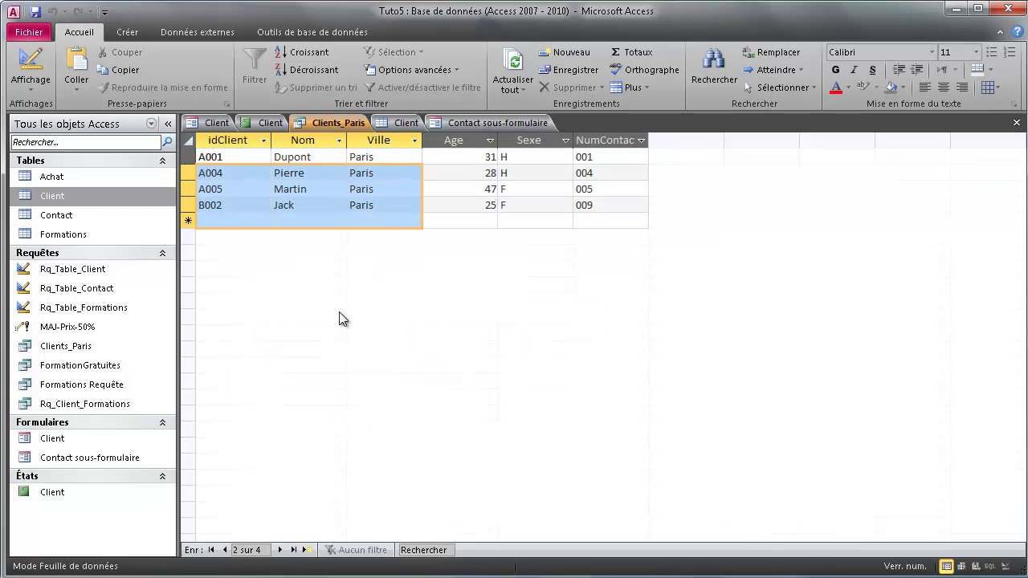
click(218, 122)
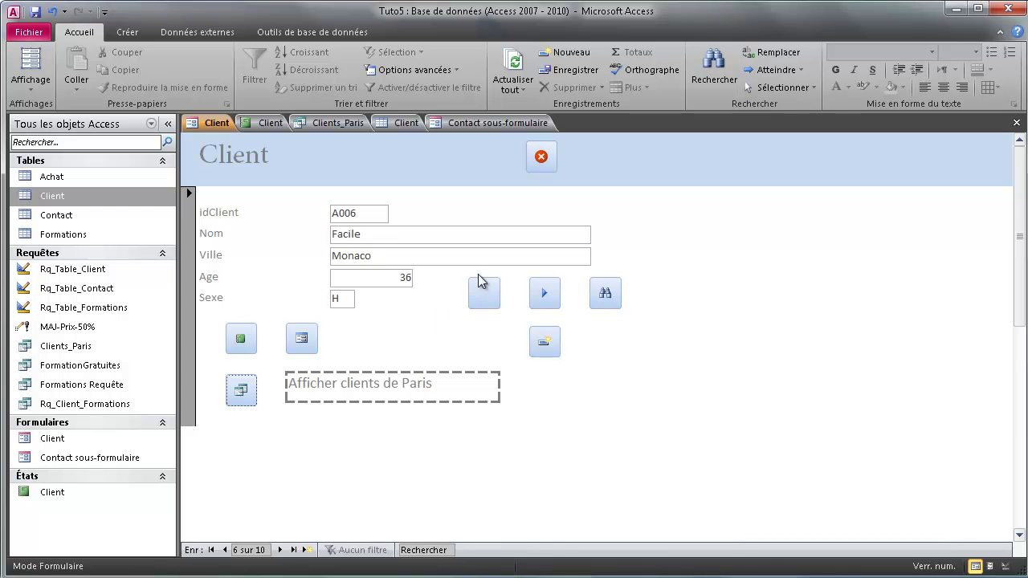
- Go back four client records with the form's previous-record button and open a blank record with its add-record button
click(488, 292)
click(492, 294)
click(492, 294)
click(491, 294)
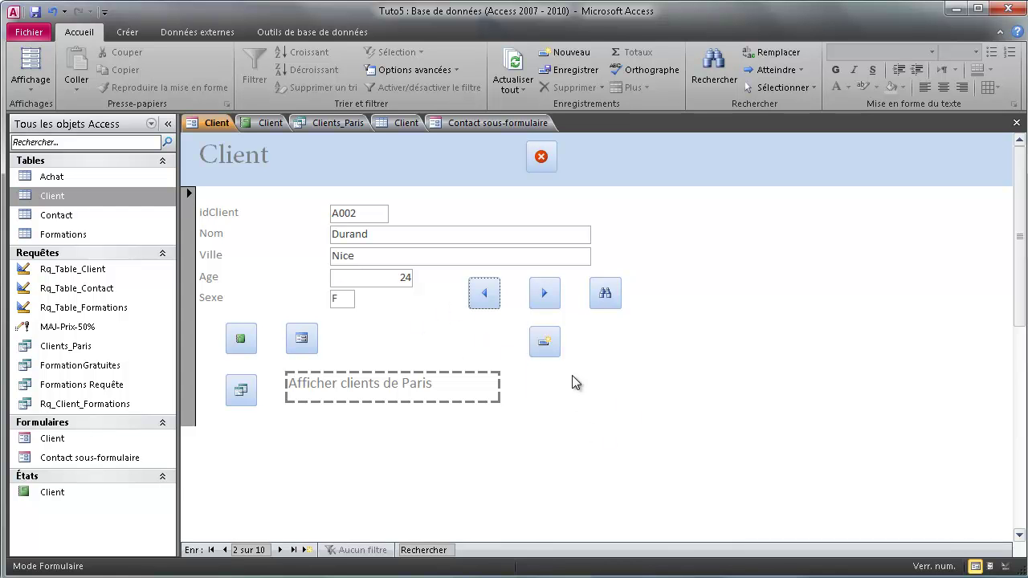
click(546, 344)
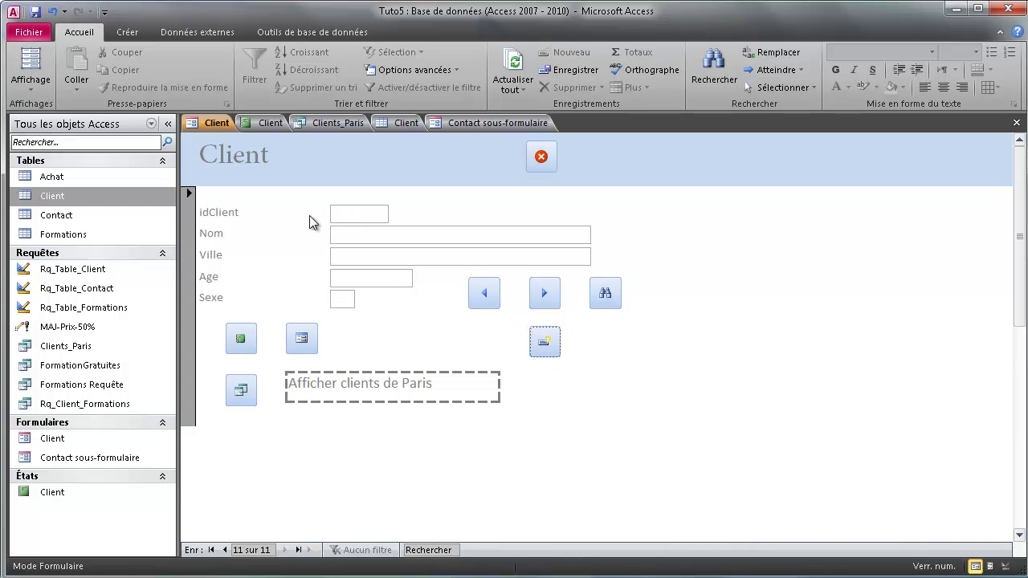